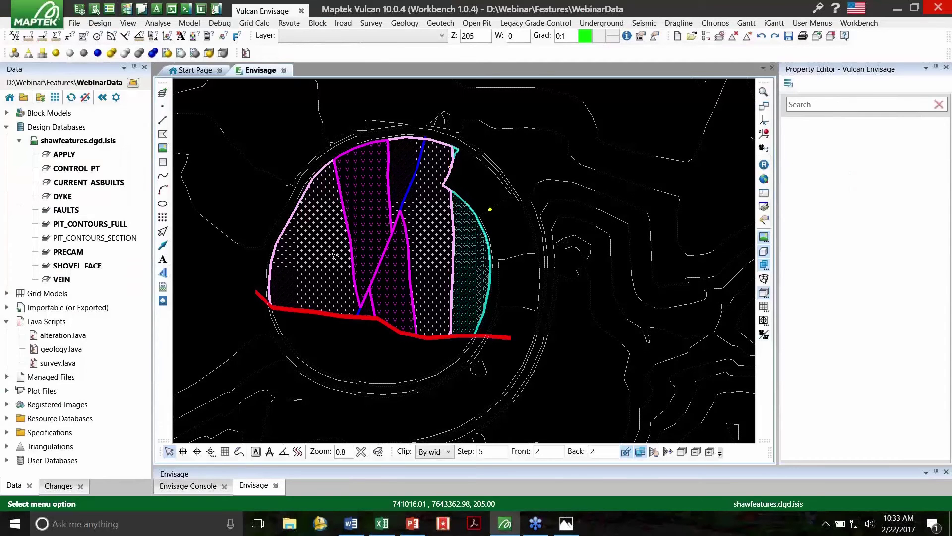
# - Inspect the left PRECAM polygon's colour and line type properties, then deselect it
pyautogui.click(356, 182)
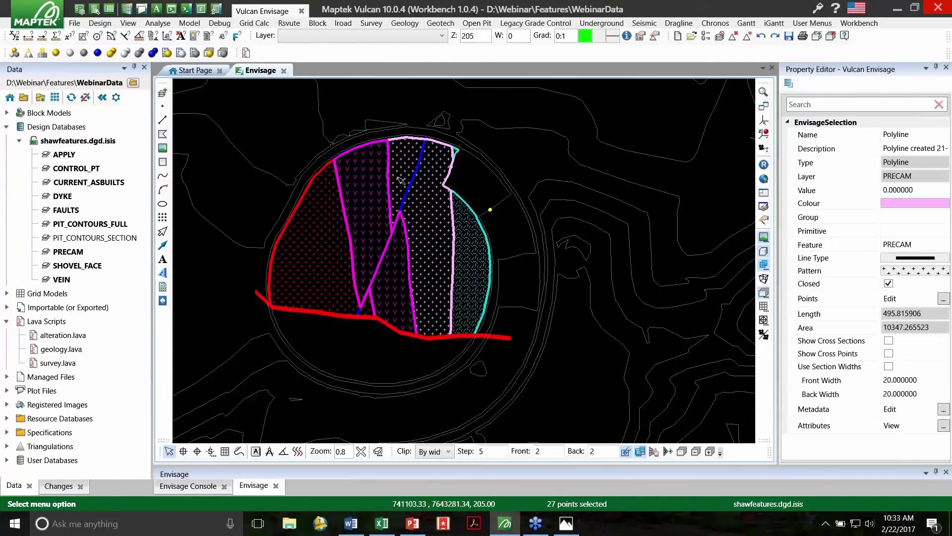
pyautogui.click(814, 203)
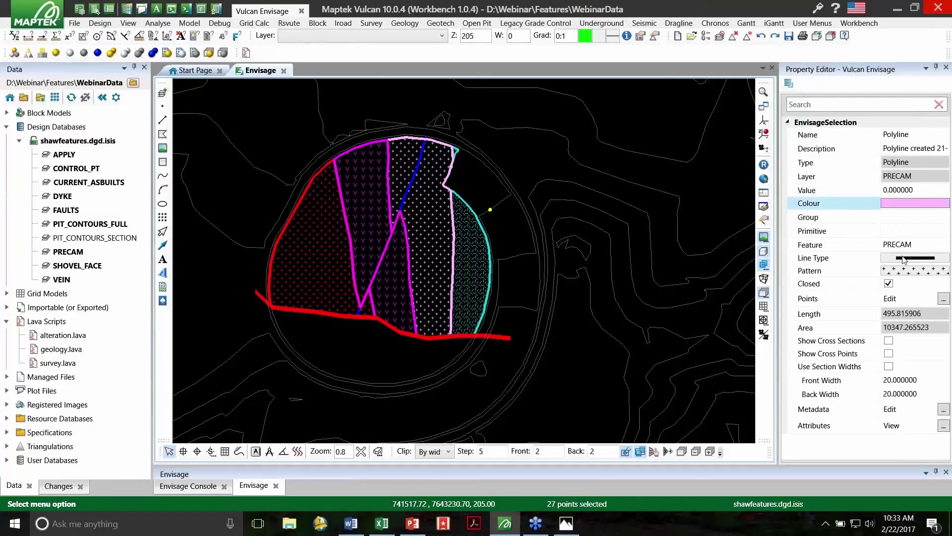
pyautogui.click(903, 258)
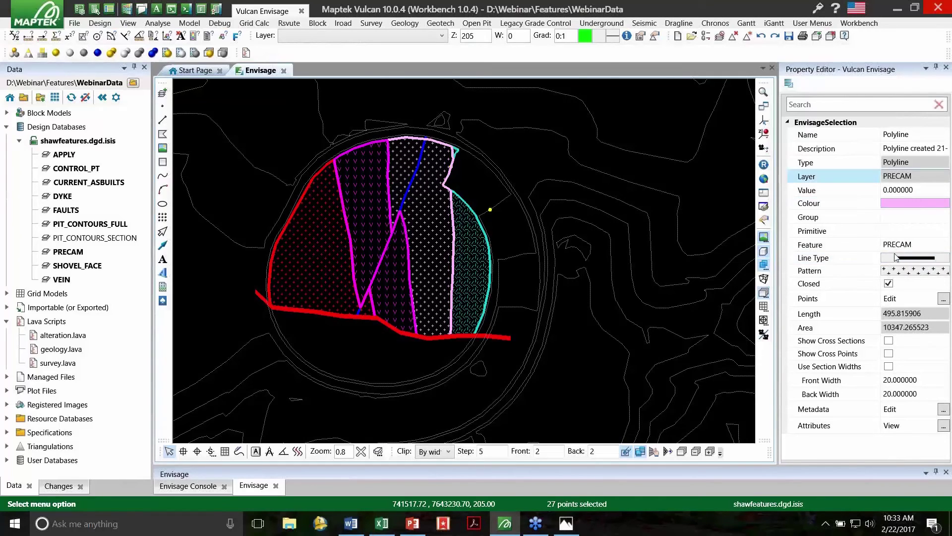
pyautogui.click(895, 255)
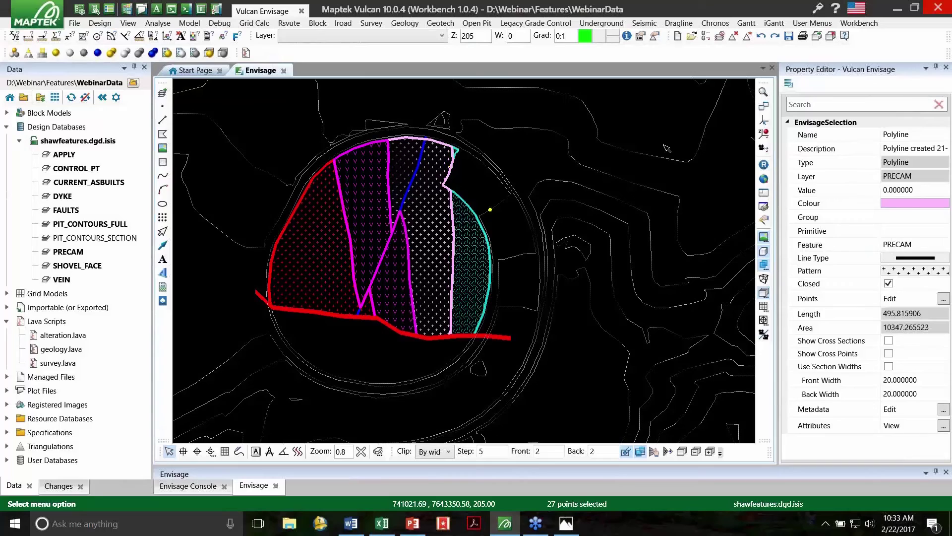
pyautogui.click(282, 104)
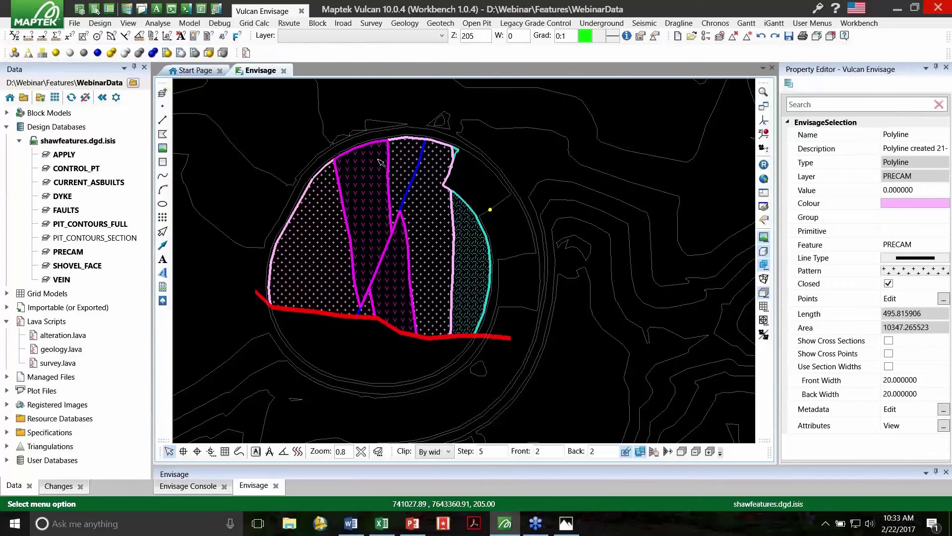
pyautogui.scroll(-2, 379, 163)
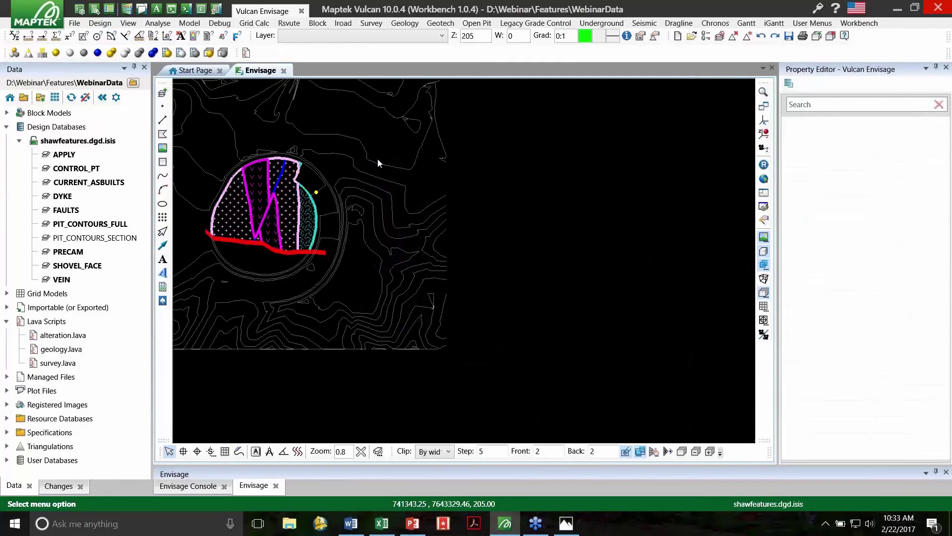
# - Open the Feature Editor from the Design menu and browse the existing features
pyautogui.click(100, 23)
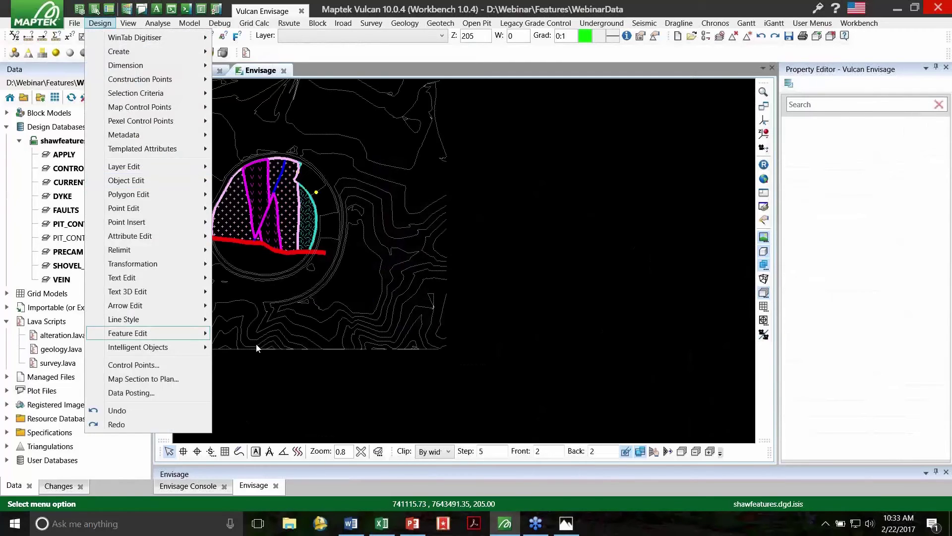
pyautogui.moveTo(259, 348)
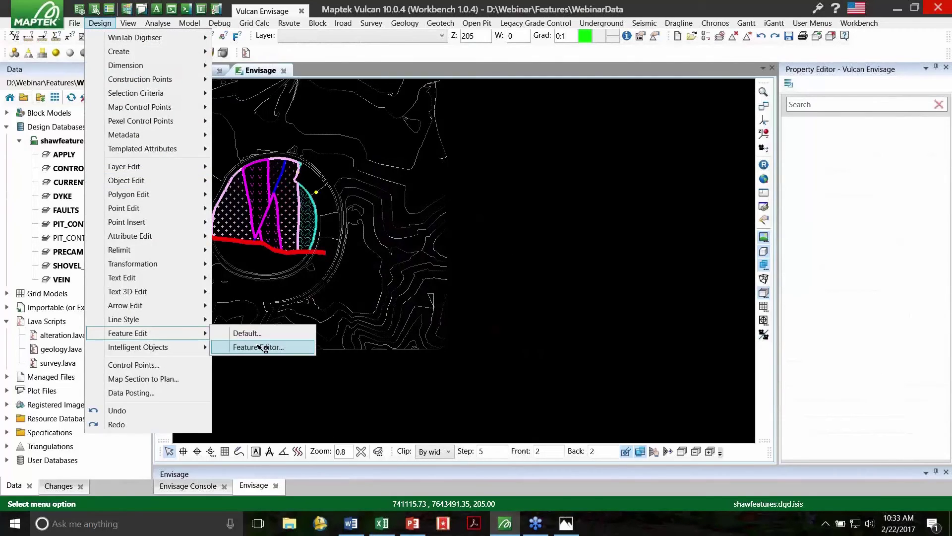
pyautogui.click(259, 347)
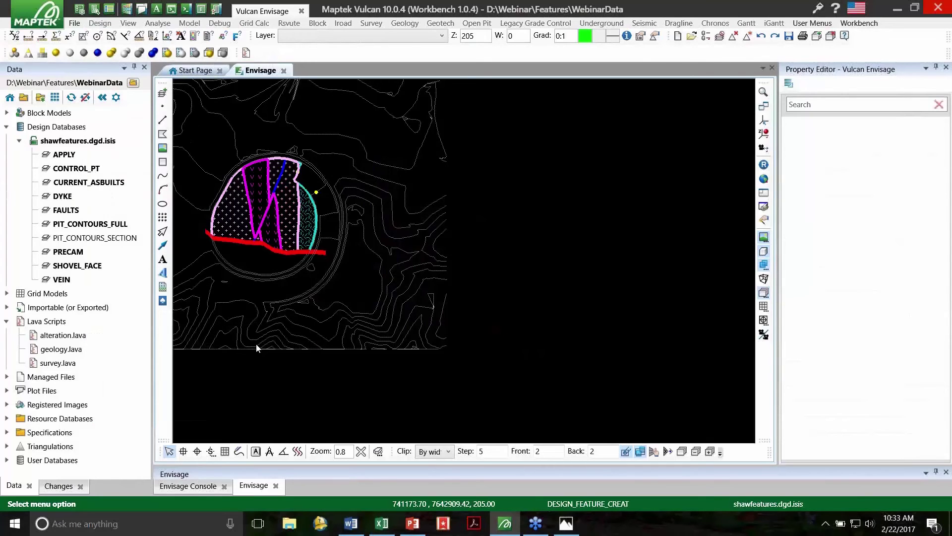
pyautogui.click(325, 158)
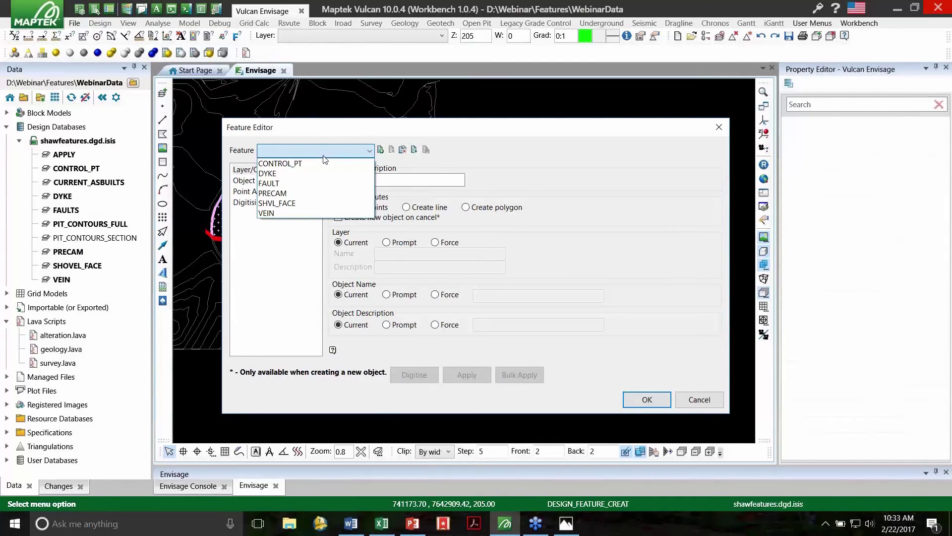
pyautogui.click(381, 151)
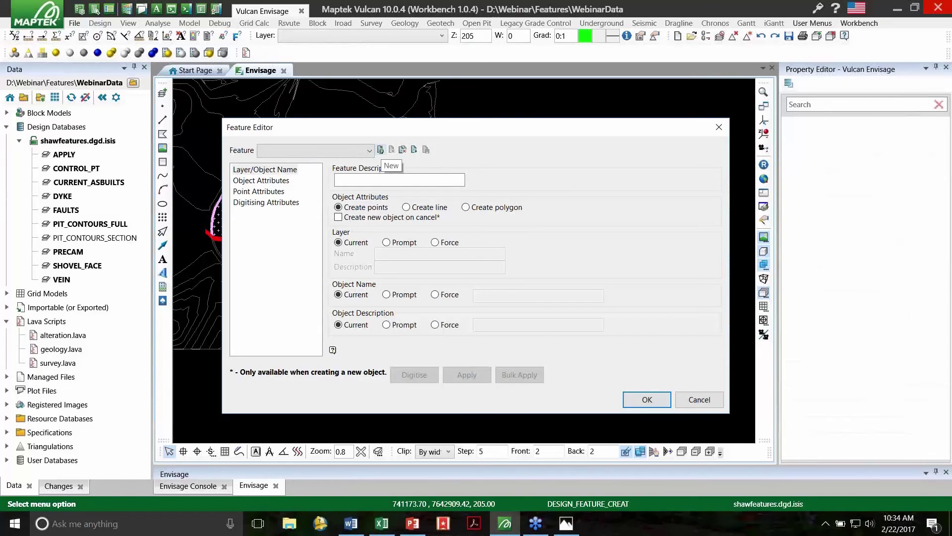
# - Create a new feature named FEATURE1 with the description 'feature1 points'
pyautogui.click(381, 150)
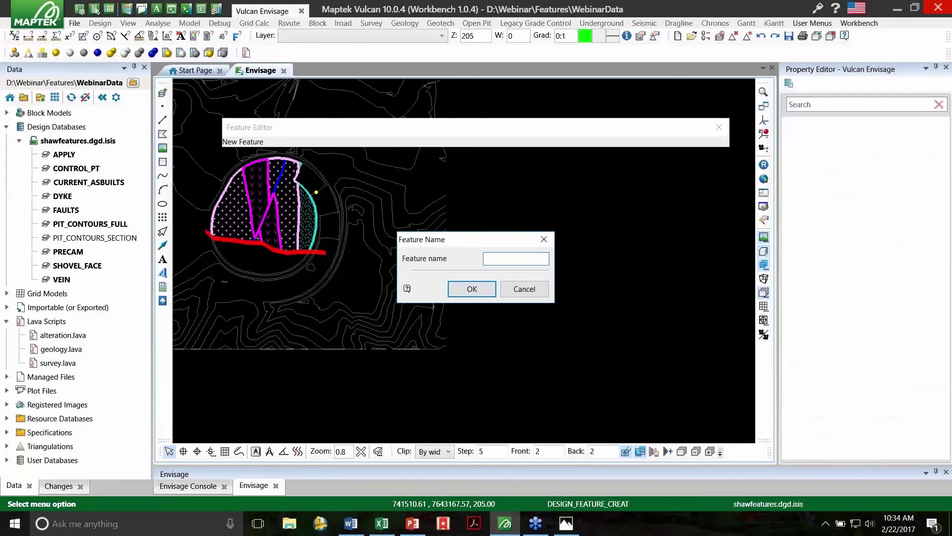
pyautogui.write('FEATURE1')
pyautogui.press('Return')
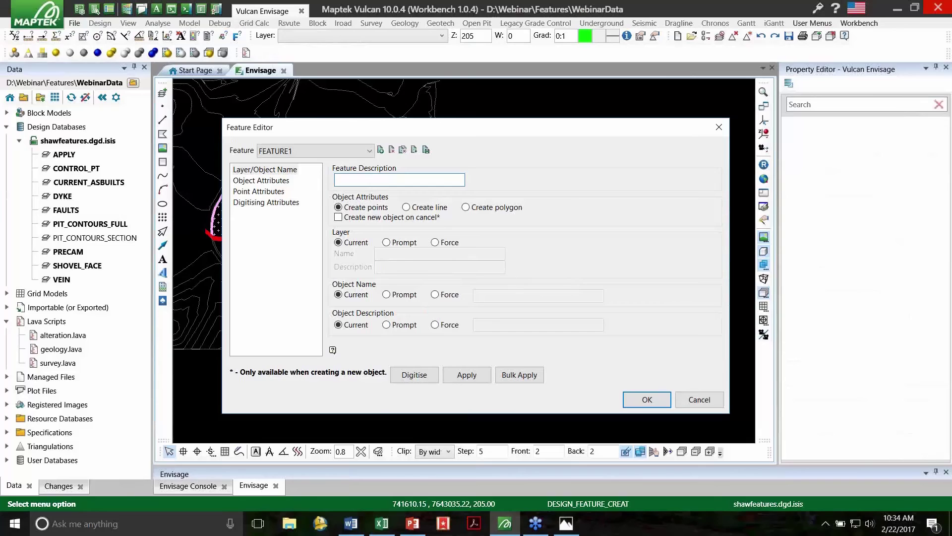
pyautogui.write('feature1 points')
# - Enable Create new object on cancel and force layer FEATURE1, with layer description 'feature1'
pyautogui.click(366, 218)
pyautogui.click(450, 243)
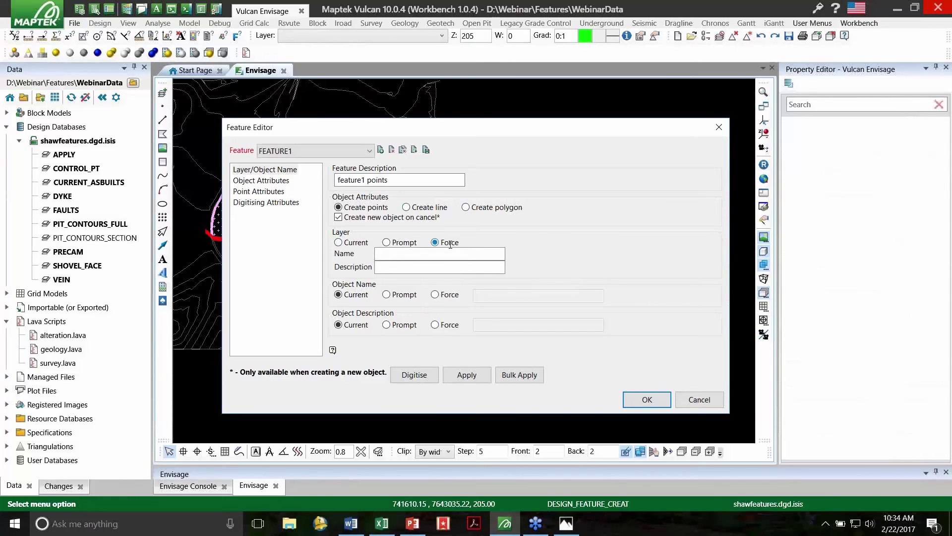
pyautogui.press('Tab')
pyautogui.write('FEATURE1')
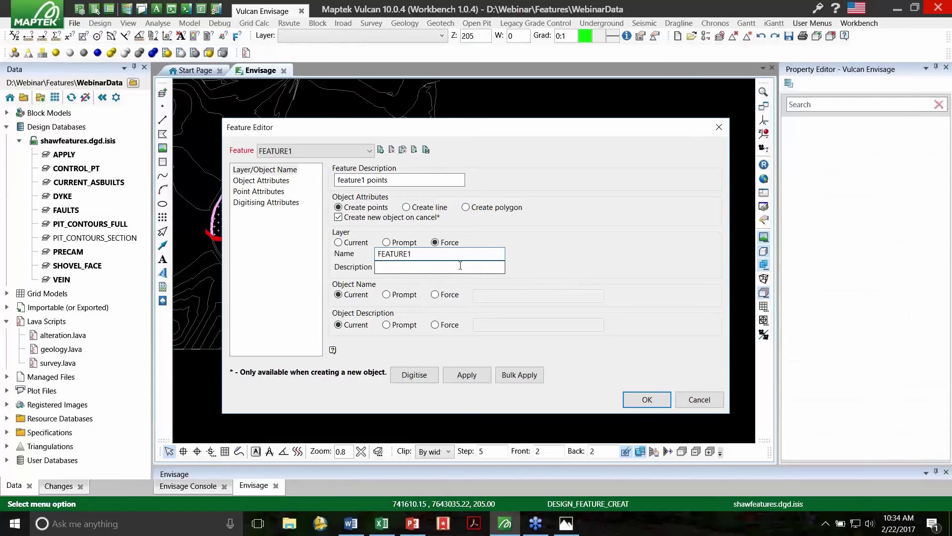
pyautogui.click(460, 266)
pyautogui.write('d')
pyautogui.press('BackSpace')
pyautogui.write('feature')
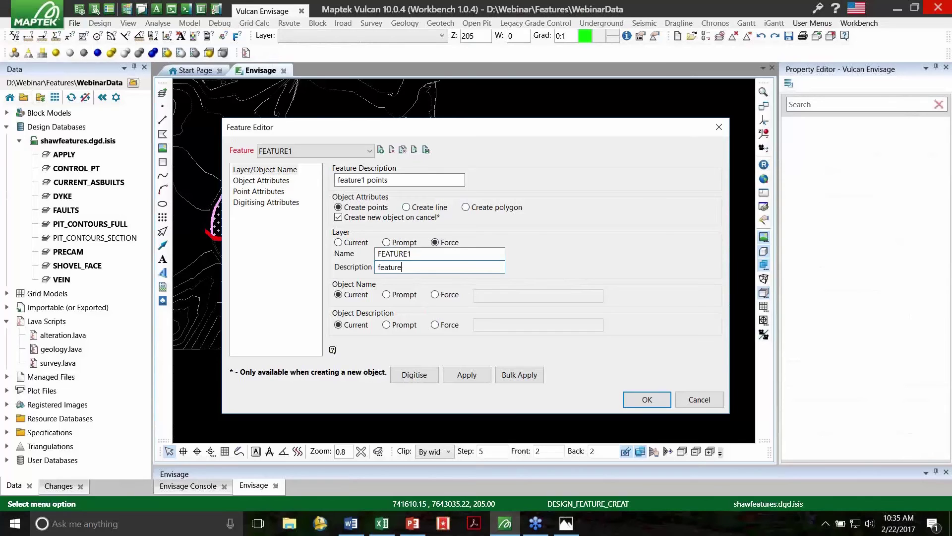
pyautogui.write('1')
# - Force a red object colour and set Object Group to prompt with 'Group name'
pyautogui.click(282, 181)
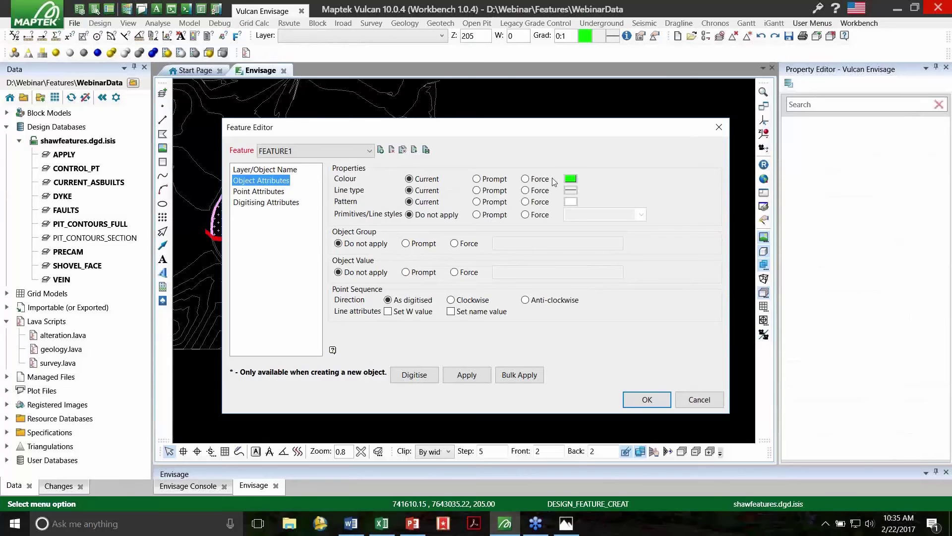
pyautogui.click(527, 179)
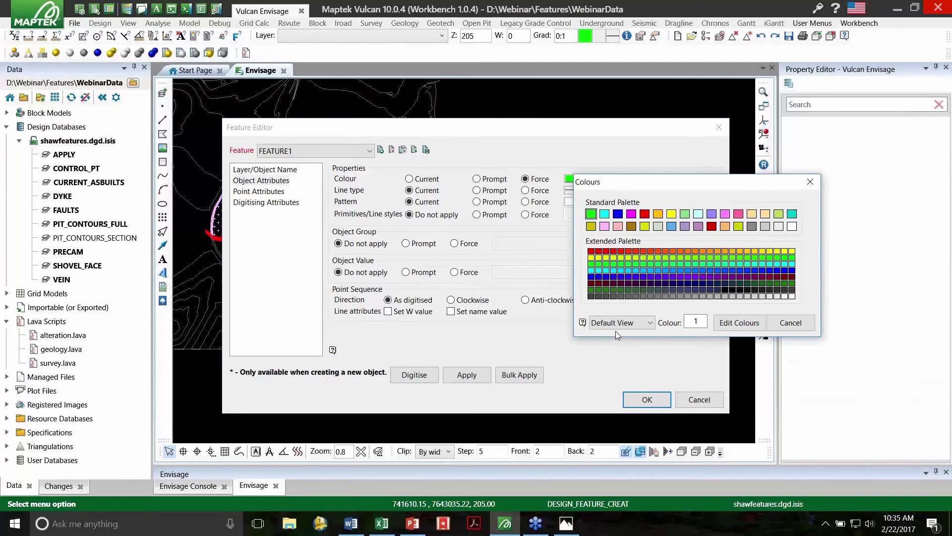
pyautogui.press('Return')
pyautogui.click(455, 243)
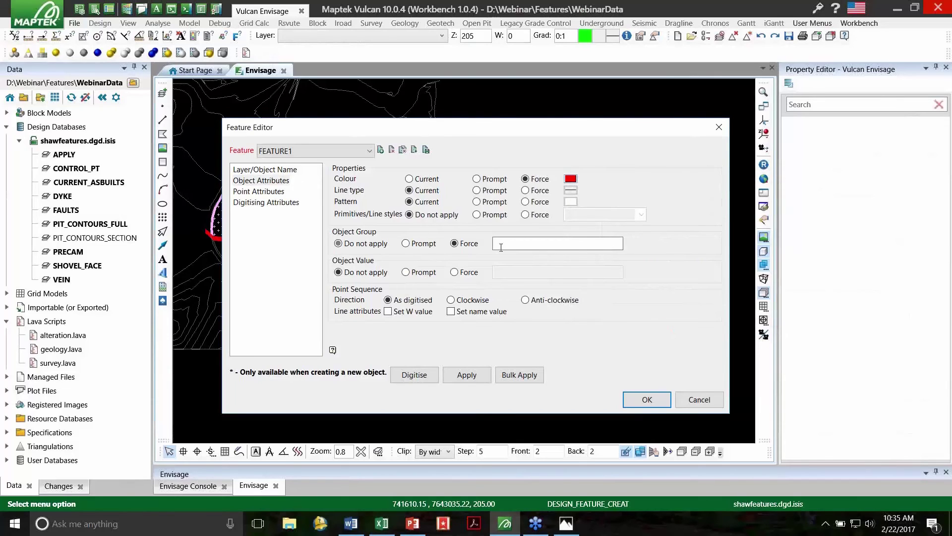
pyautogui.press('Left')
pyautogui.click(508, 244)
pyautogui.write('Group')
pyautogui.write('name')
pyautogui.click(268, 191)
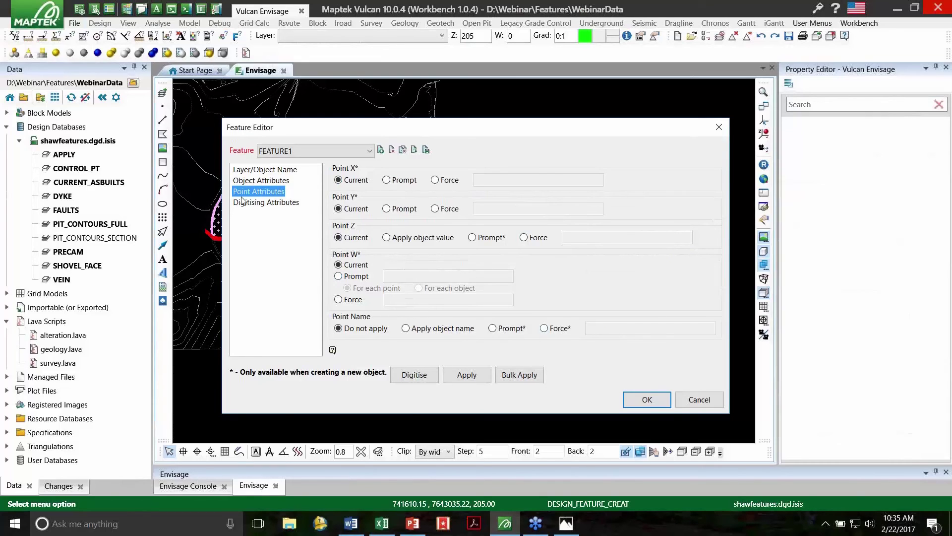
# - On Digitising Attributes, try the point marker remove/keep options, then turn point markers off
pyautogui.click(272, 204)
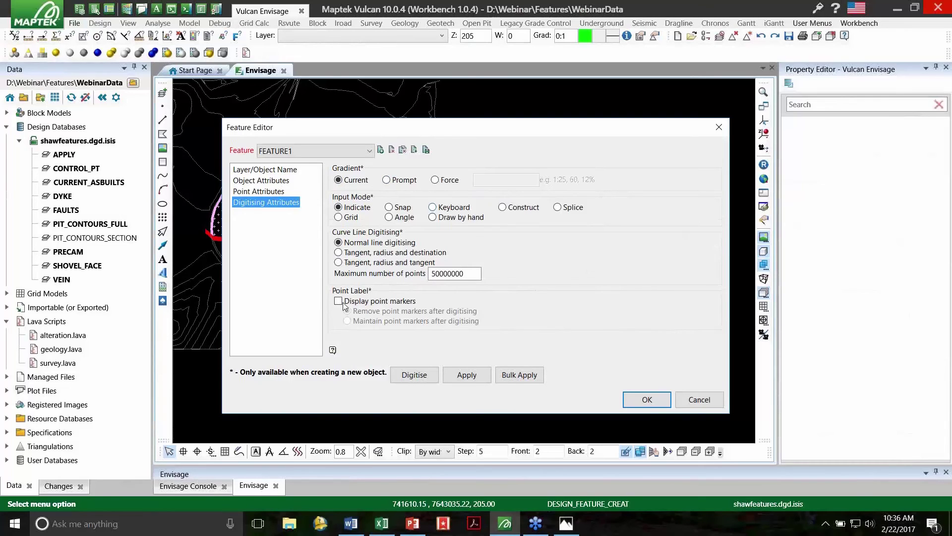
pyautogui.click(414, 301)
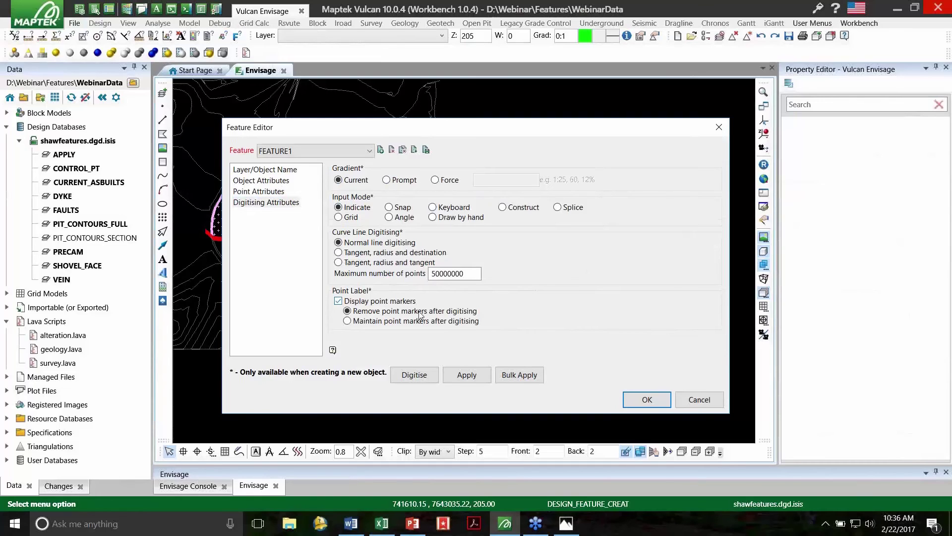
pyautogui.click(382, 320)
pyautogui.click(375, 313)
pyautogui.click(368, 323)
pyautogui.click(339, 301)
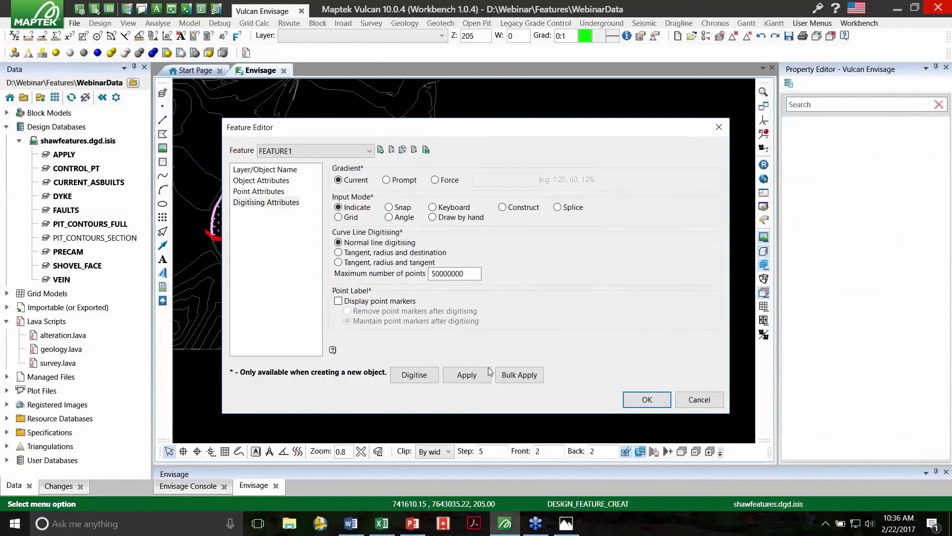
# - Start digitising FEATURE1, enter group GROUP1, and place the first set of red points
pyautogui.click(414, 376)
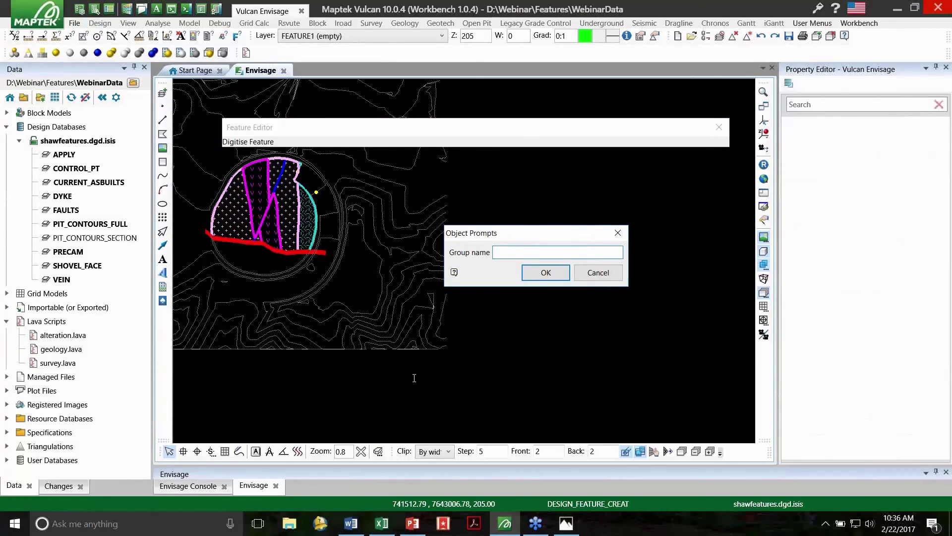
pyautogui.moveTo(542, 233); pyautogui.dragTo(571, 205)
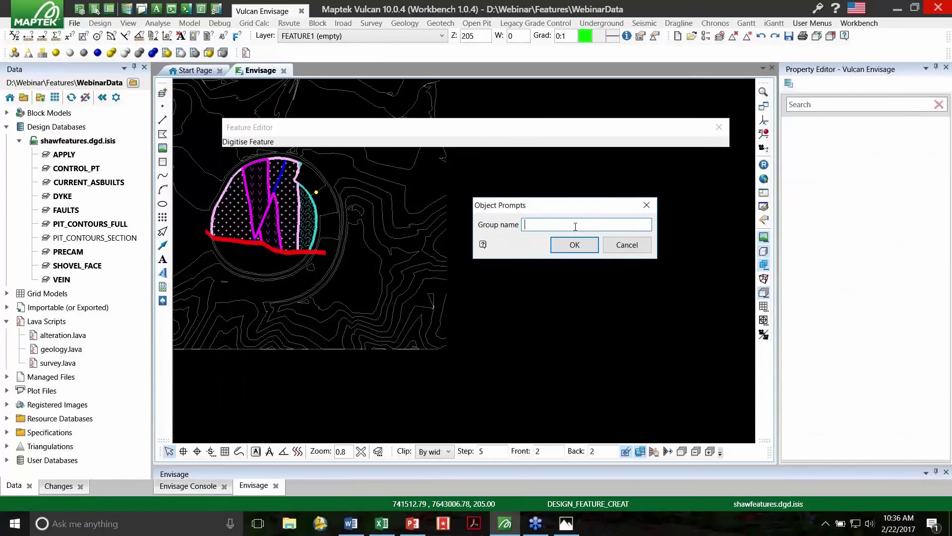
pyautogui.write('GROUP1')
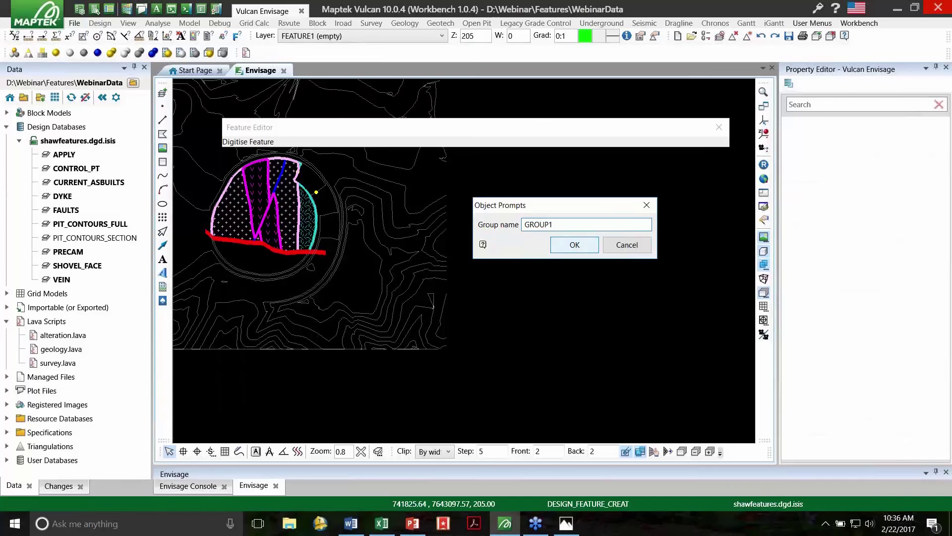
pyautogui.click(574, 244)
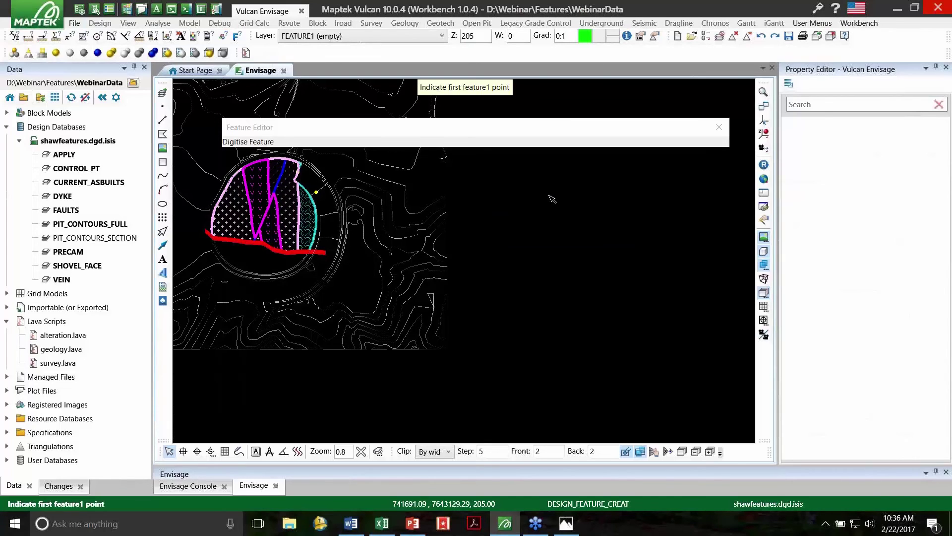
pyautogui.click(552, 199)
pyautogui.click(548, 196)
pyautogui.click(574, 215)
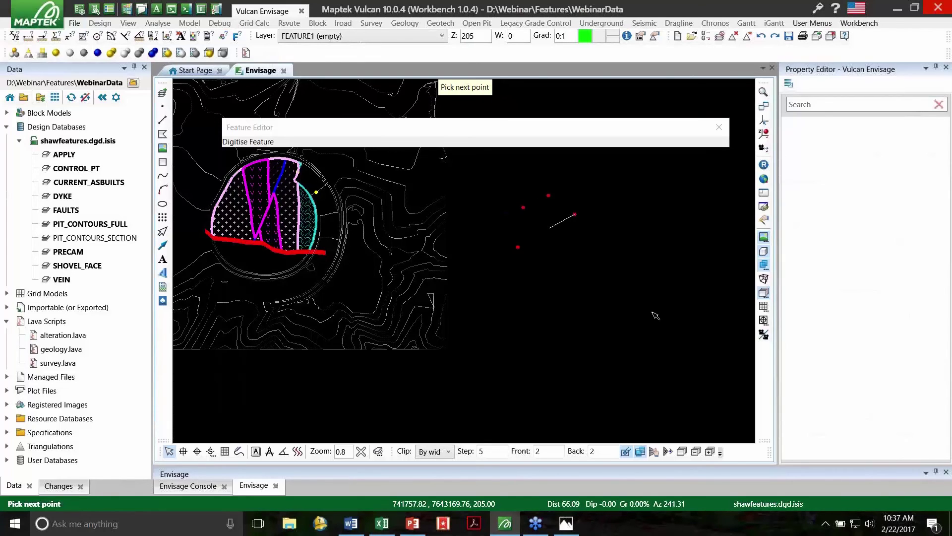
pyautogui.click(549, 228)
pyautogui.click(556, 252)
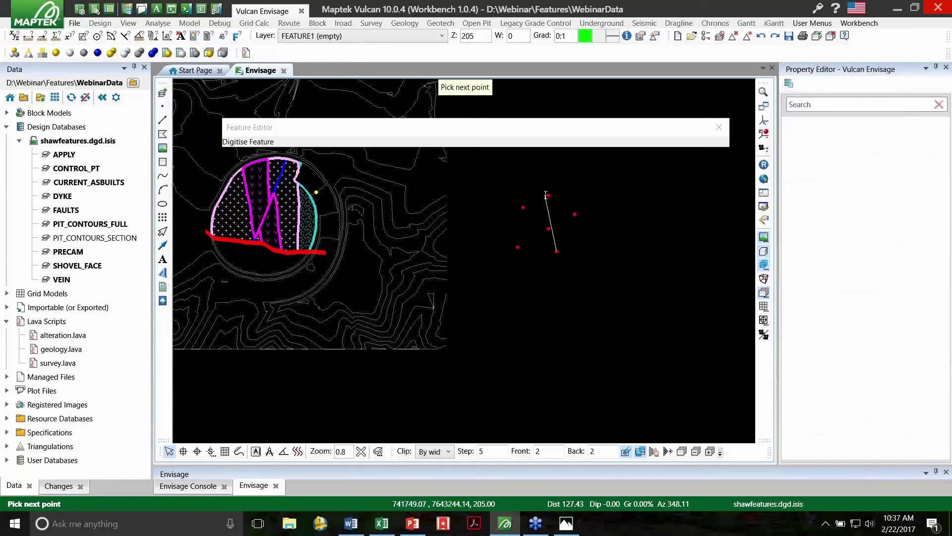
pyautogui.click(546, 195)
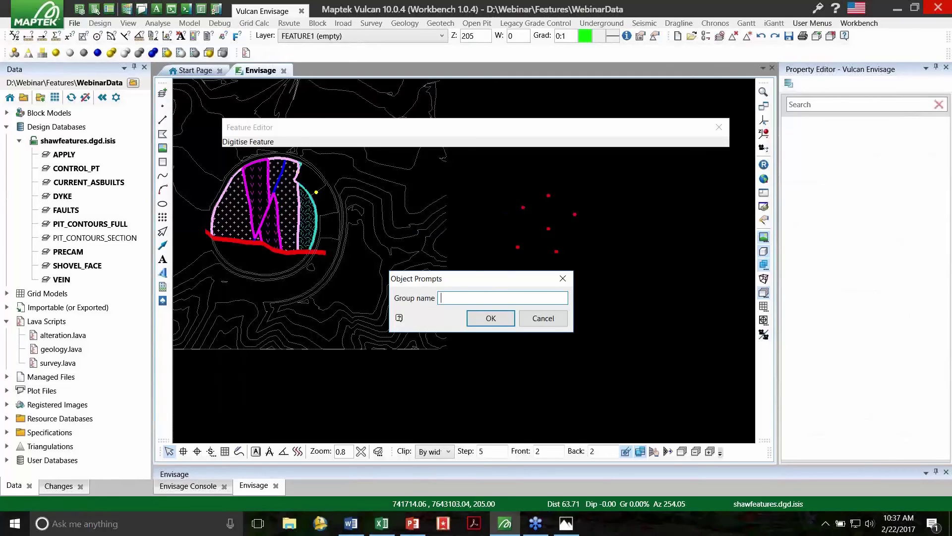
# - Name the group GROUP, digitise a second set of points, and skip the next group prompt
pyautogui.write('GROUP')
pyautogui.press('Return')
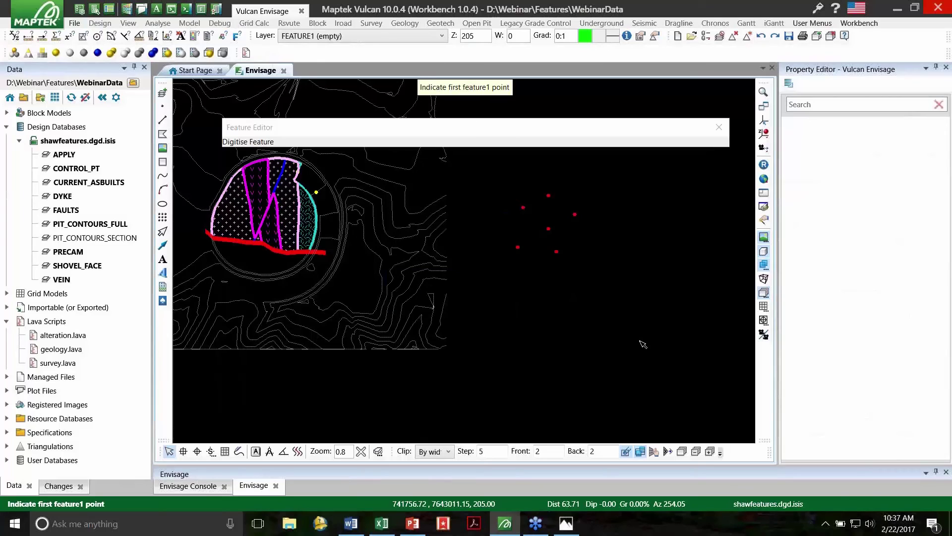
pyautogui.click(640, 340)
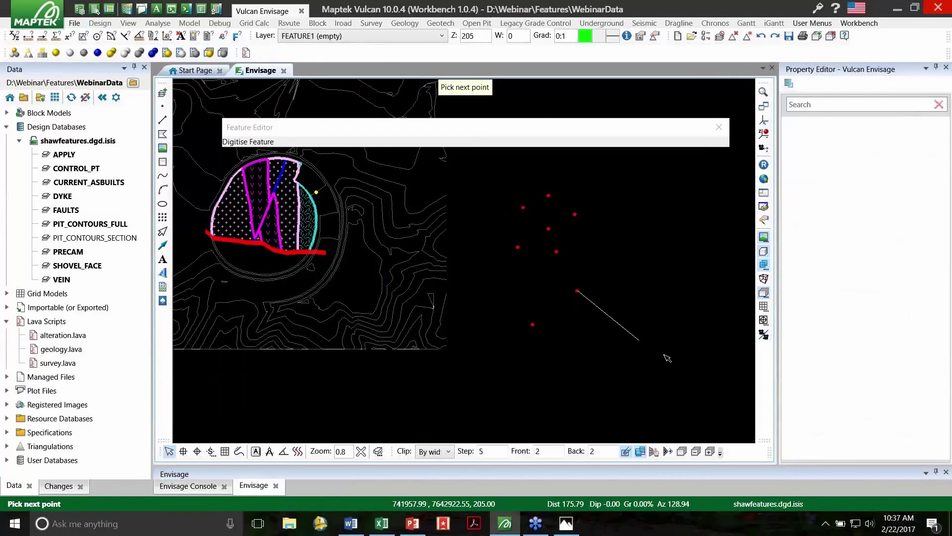
pyautogui.click(627, 338)
pyautogui.click(576, 396)
pyautogui.rightClick(604, 268)
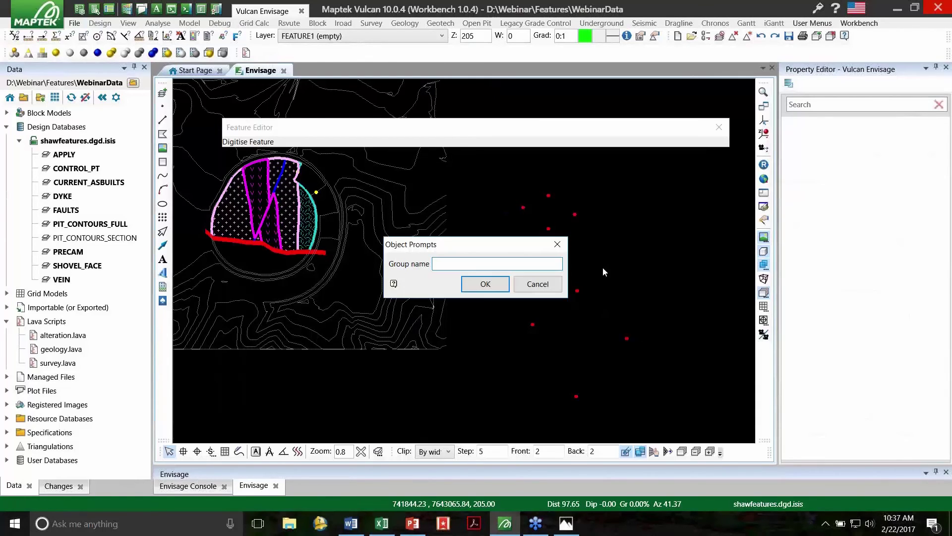
pyautogui.press('Return')
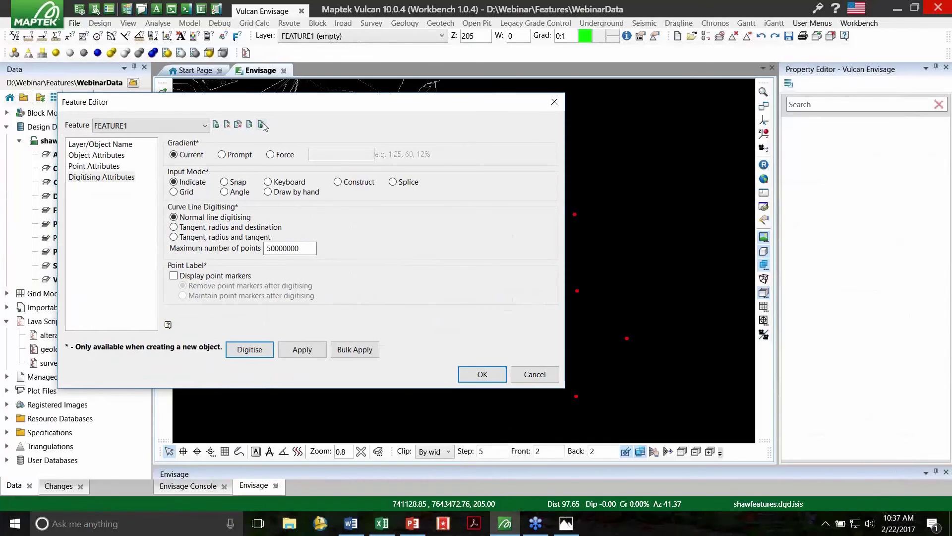
# - Save FEATURE1 and review its Layer/Object Name and Object Attributes settings
pyautogui.click(263, 126)
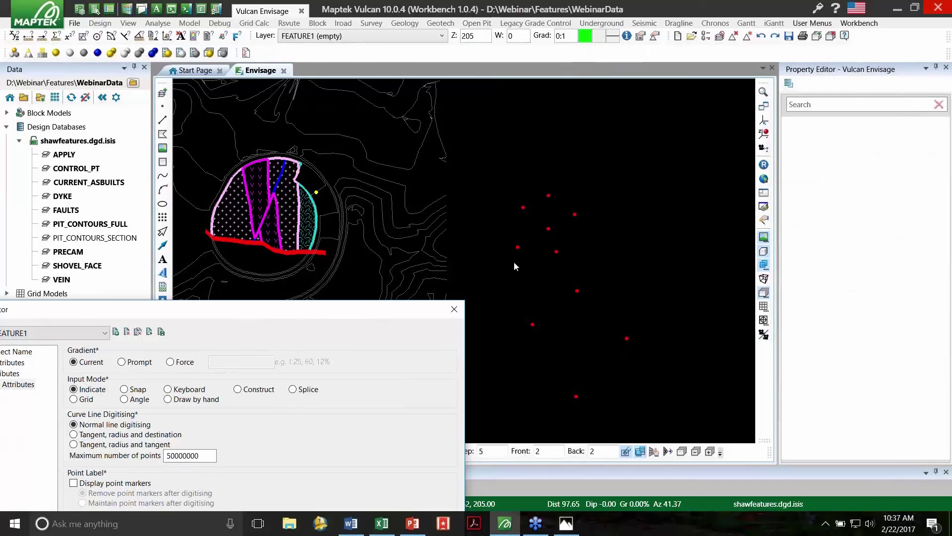
pyautogui.moveTo(278, 309); pyautogui.dragTo(483, 246)
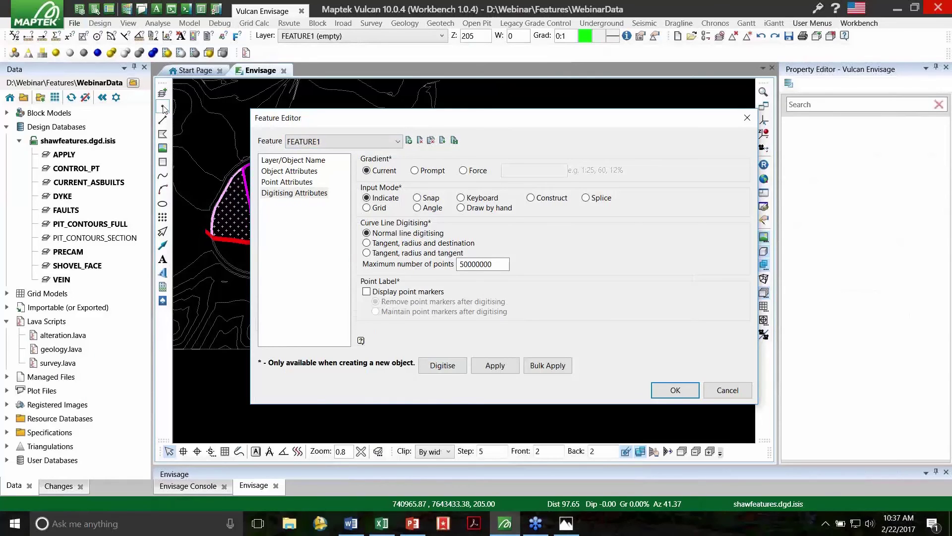
pyautogui.click(312, 163)
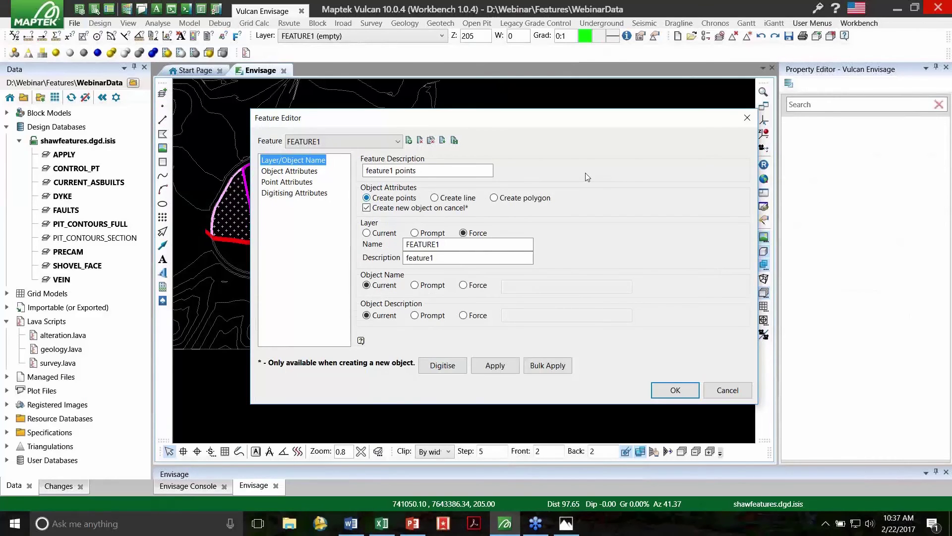
pyautogui.press('Down')
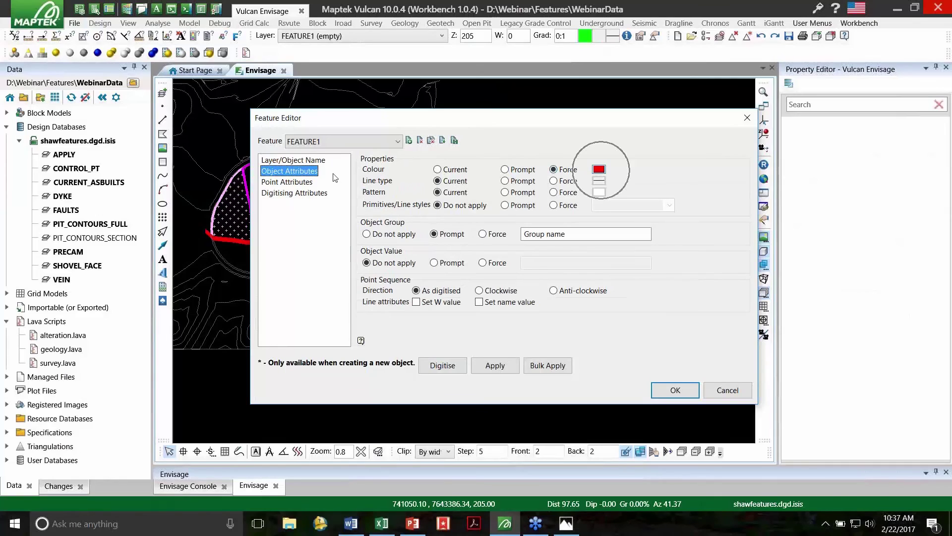
pyautogui.click(288, 161)
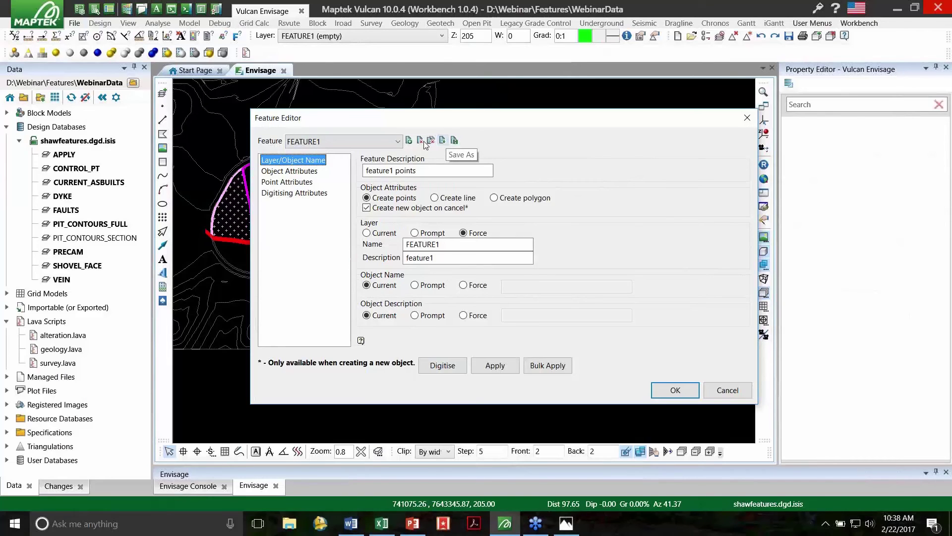
# - Begin saving the feature definition under a new name with Save As
pyautogui.click(364, 141)
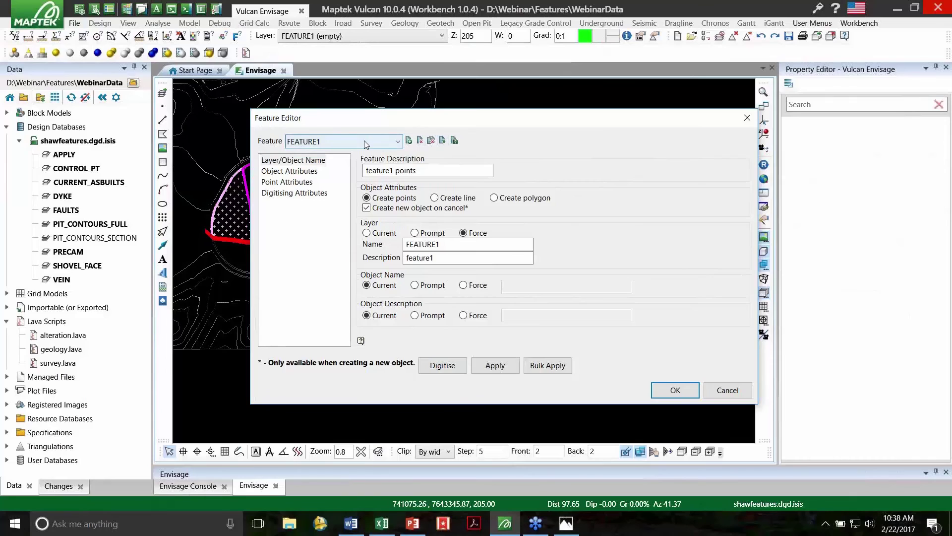
pyautogui.click(444, 142)
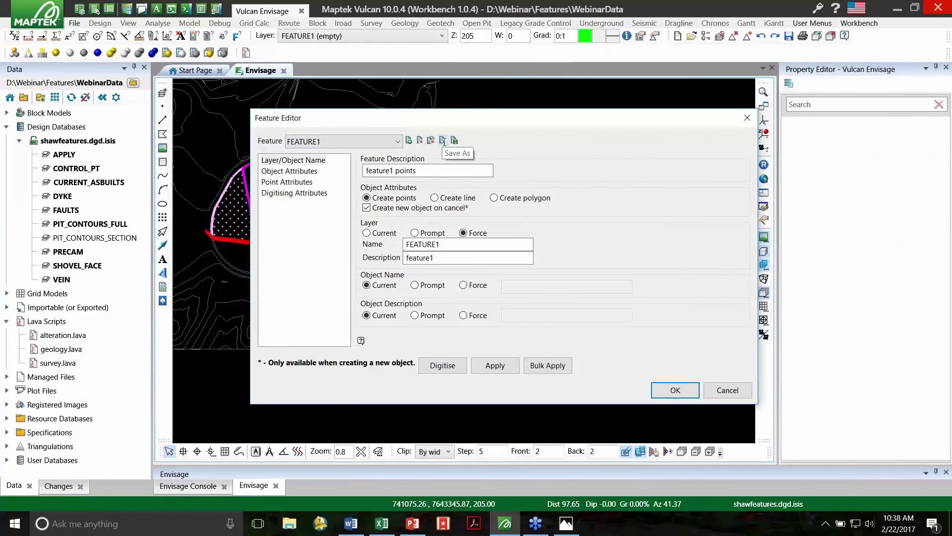
pyautogui.click(443, 142)
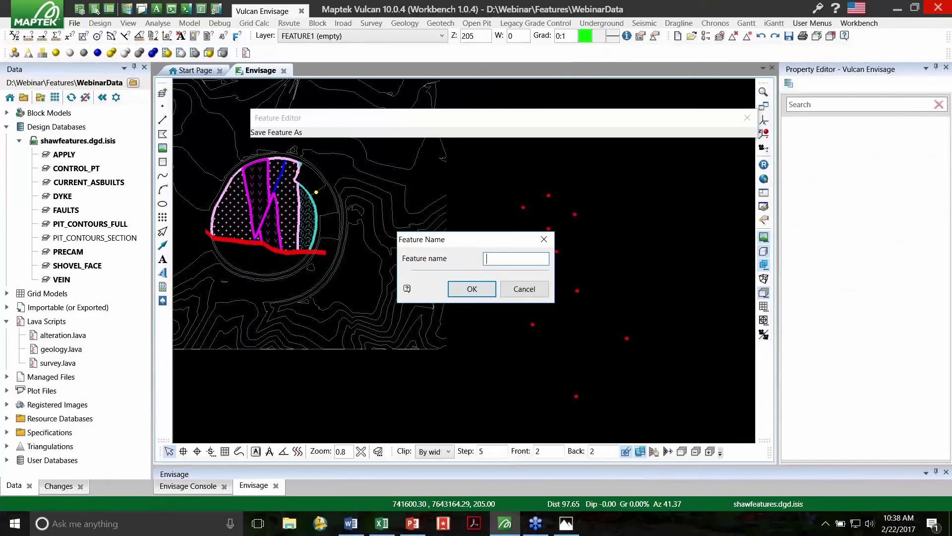
# - Name the copy FEATURE2, describe it 'feature2 polygons', make it create polygons, layer description 'feature2'
pyautogui.write('FEATURE2')
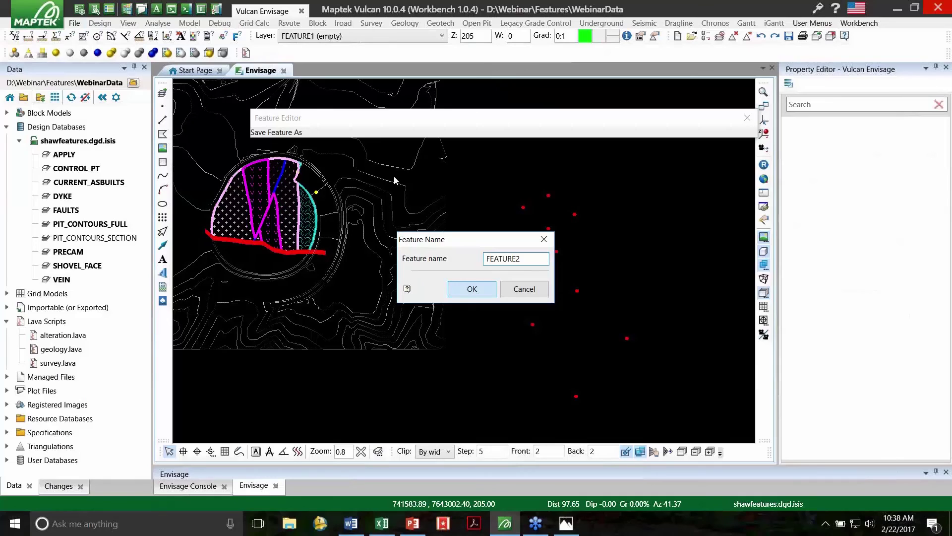
pyautogui.press('Return')
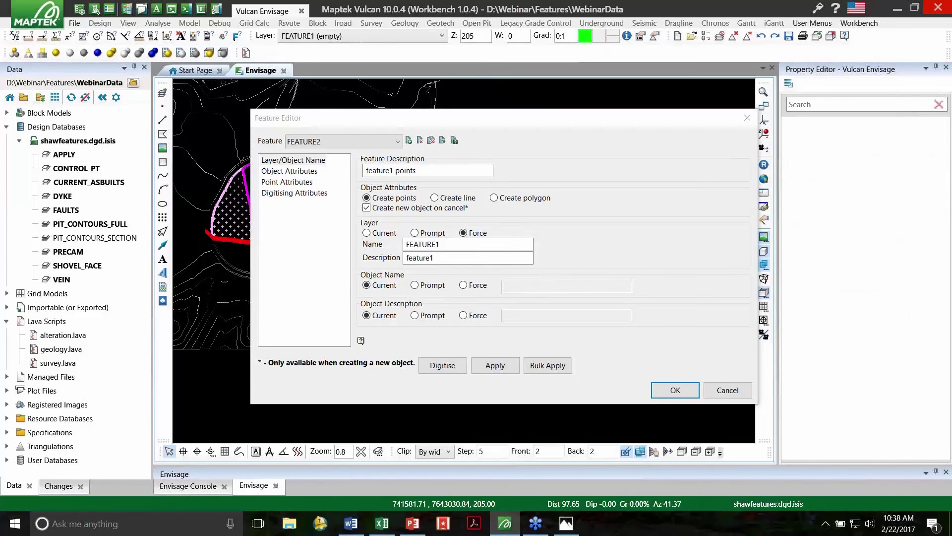
pyautogui.click(393, 170)
pyautogui.press('BackSpace')
pyautogui.write('2')
pyautogui.moveTo(417, 171); pyautogui.dragTo(405, 170)
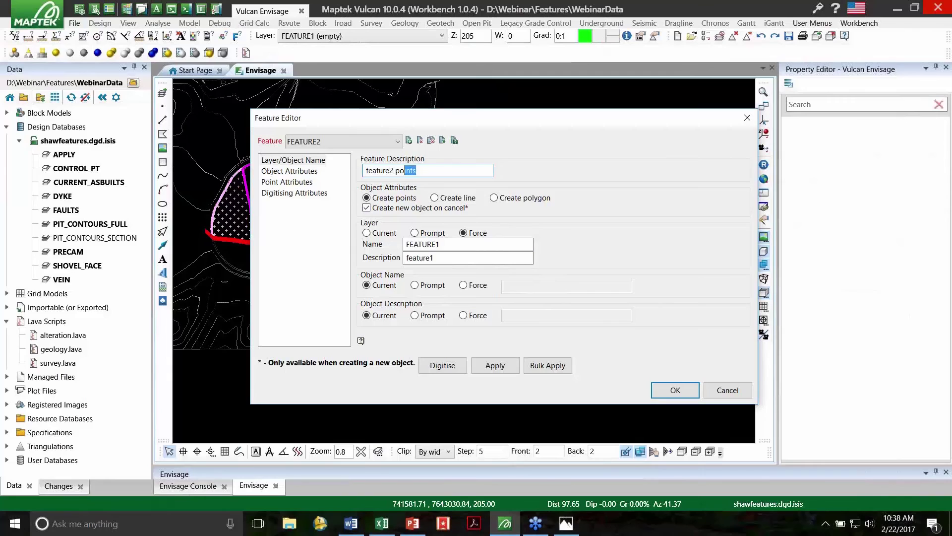
pyautogui.write('lygons')
pyautogui.click(494, 198)
pyautogui.press('BackSpace')
pyautogui.write('2')
pyautogui.click(298, 171)
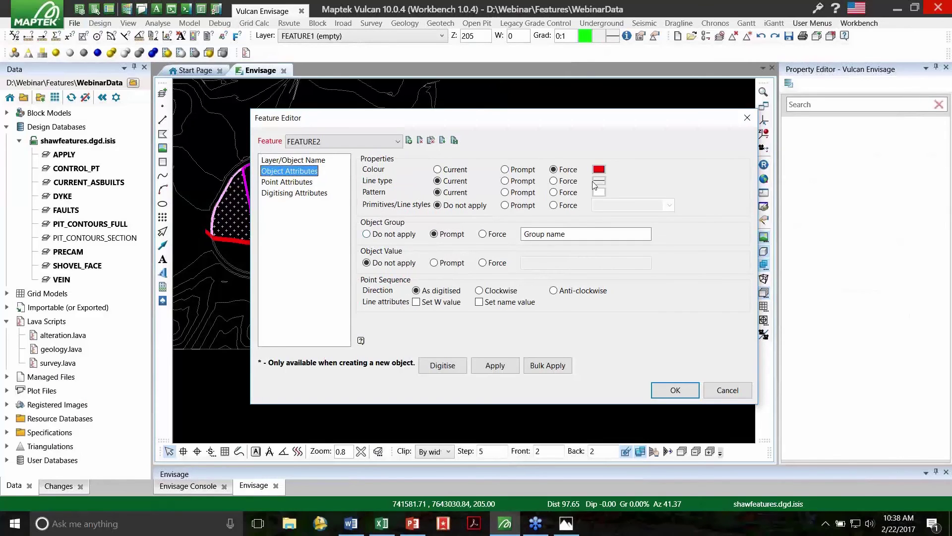
# - Force a dashed line type, dotted pattern and cyan colour for FEATURE2
pyautogui.click(554, 182)
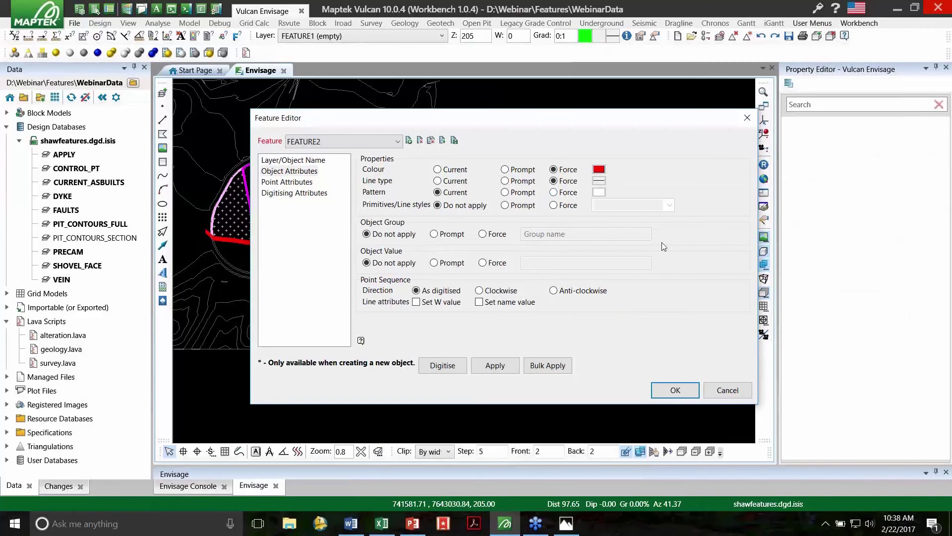
pyautogui.click(599, 192)
pyautogui.click(599, 180)
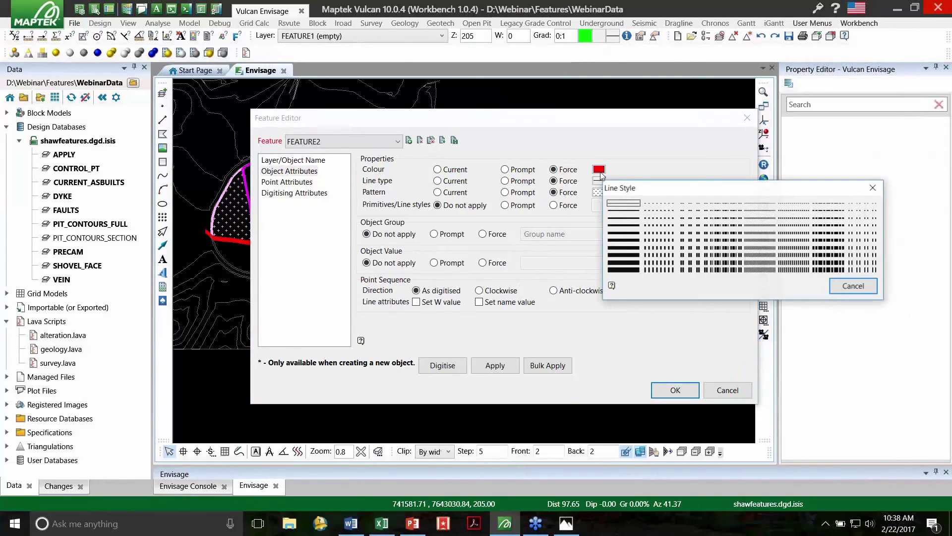
pyautogui.click(815, 220)
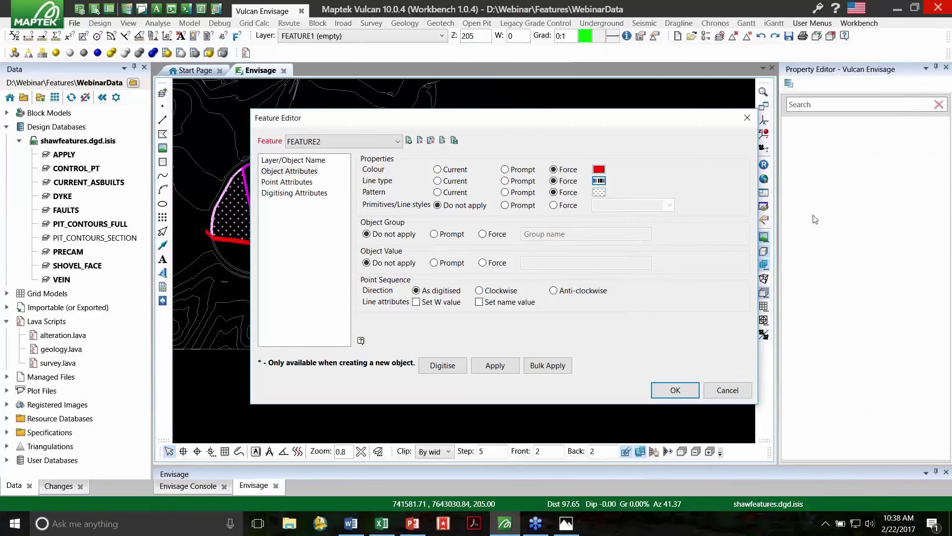
pyautogui.click(599, 169)
pyautogui.click(613, 265)
# - Take point Z from the object value and prompt for 'z-elevation / bench elevation'
pyautogui.click(287, 182)
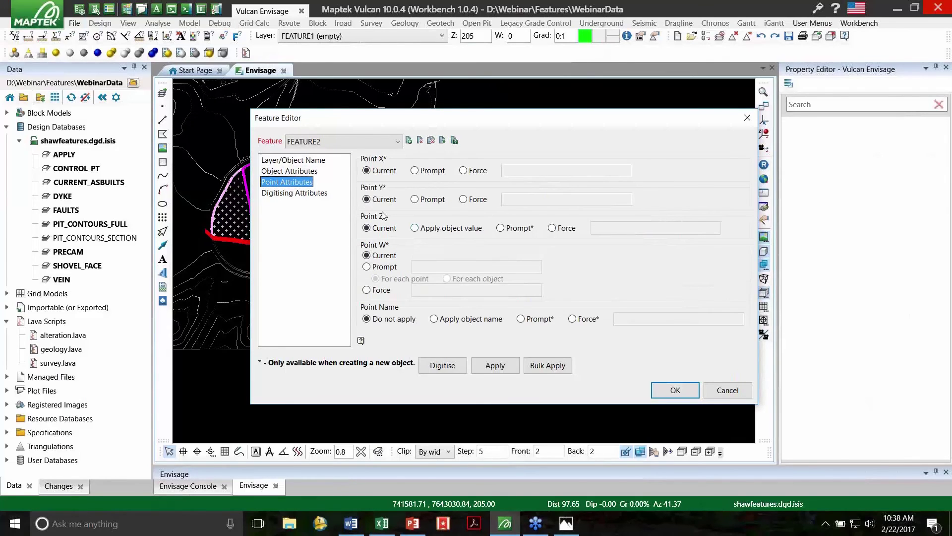
pyautogui.click(414, 228)
pyautogui.click(301, 171)
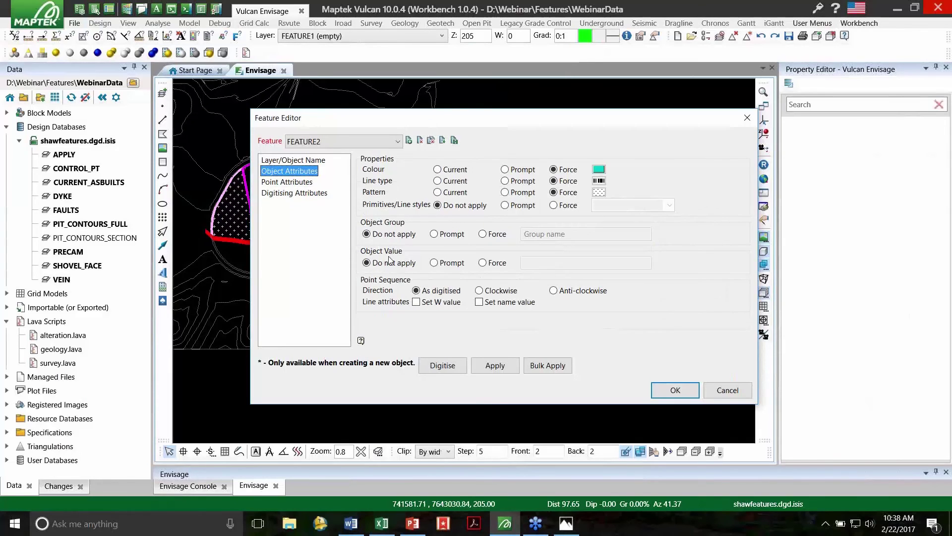
pyautogui.click(449, 263)
pyautogui.click(561, 263)
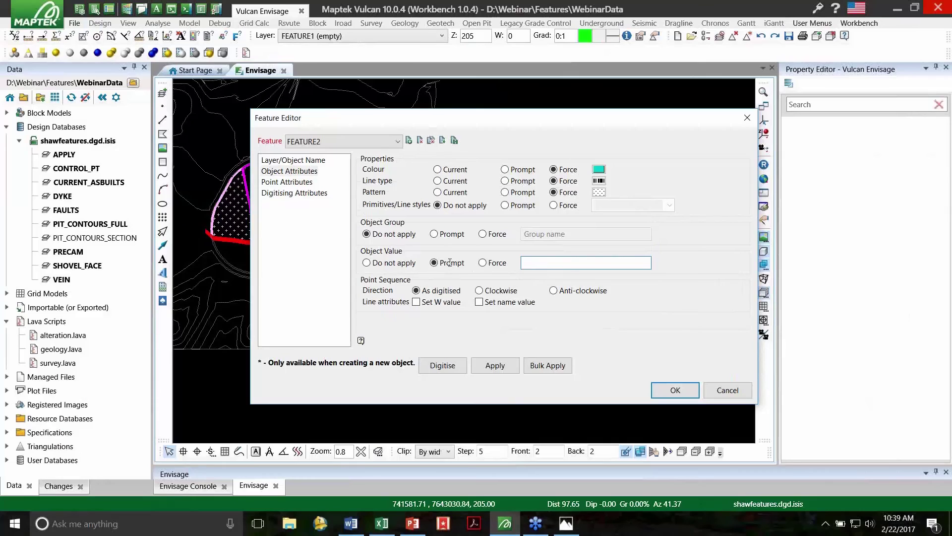
pyautogui.write('z-elevation / bench elevation')
# - Save the FEATURE2 settings, close the Feature Editor, and save the FEATURE1 design layer
pyautogui.click(455, 141)
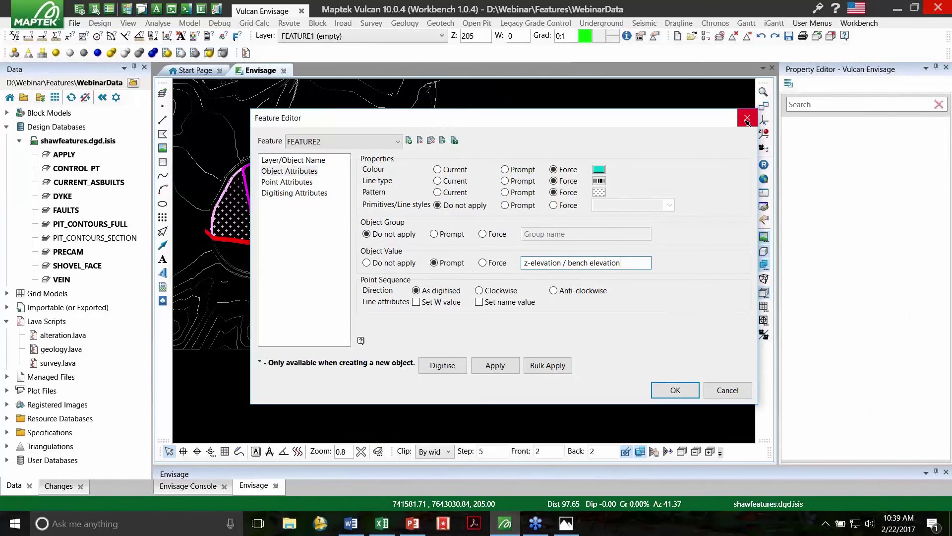
pyautogui.click(747, 119)
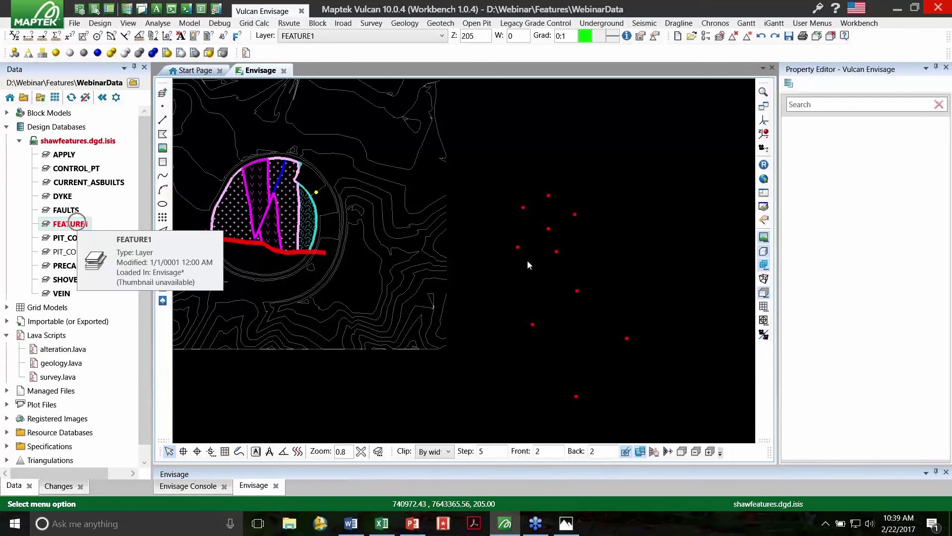
pyautogui.hotkey('ctrl', 's')
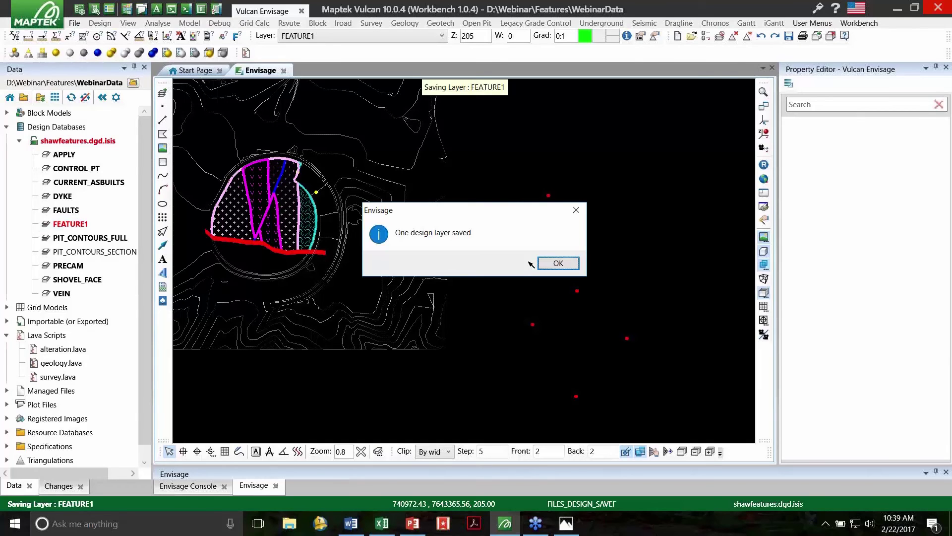
pyautogui.press('Return')
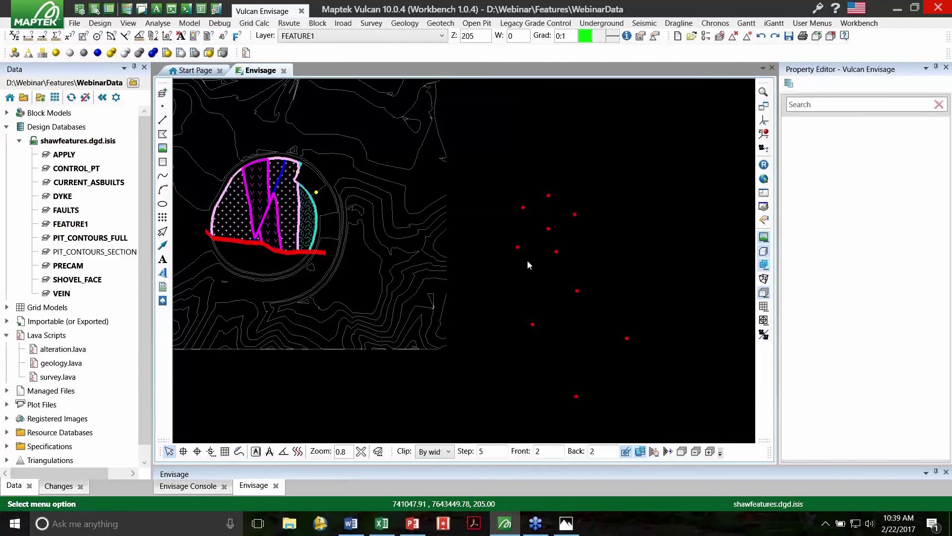
# - Open Design > Create > Features to list the available features
pyautogui.click(100, 22)
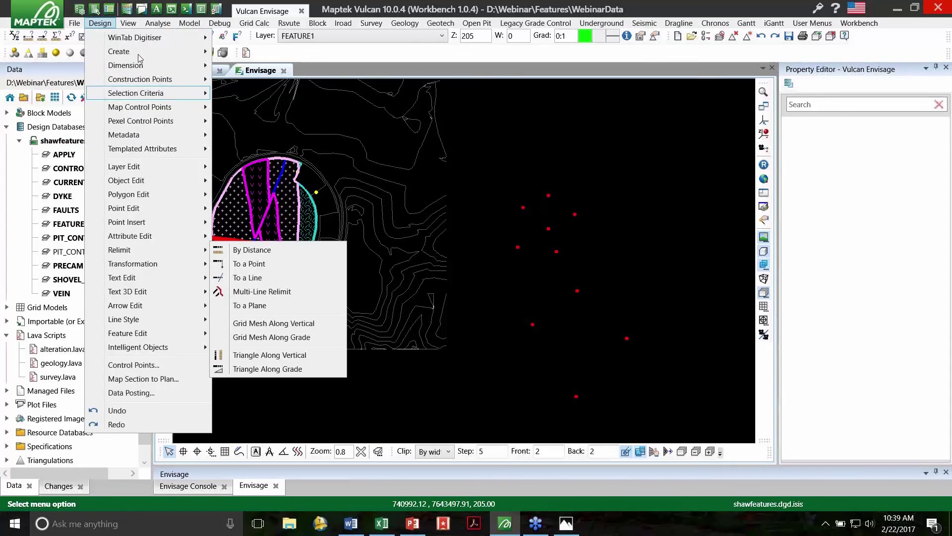
pyautogui.moveTo(131, 52)
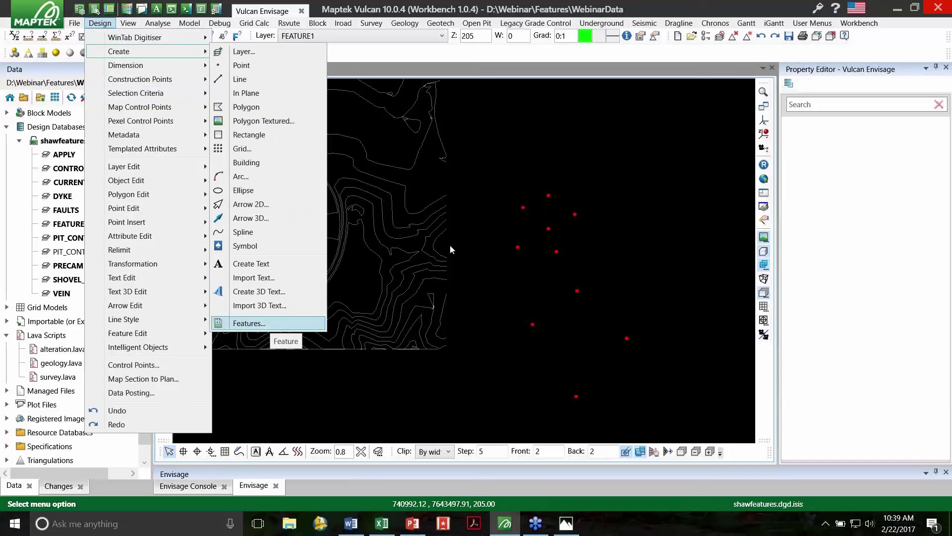
pyautogui.press('Return')
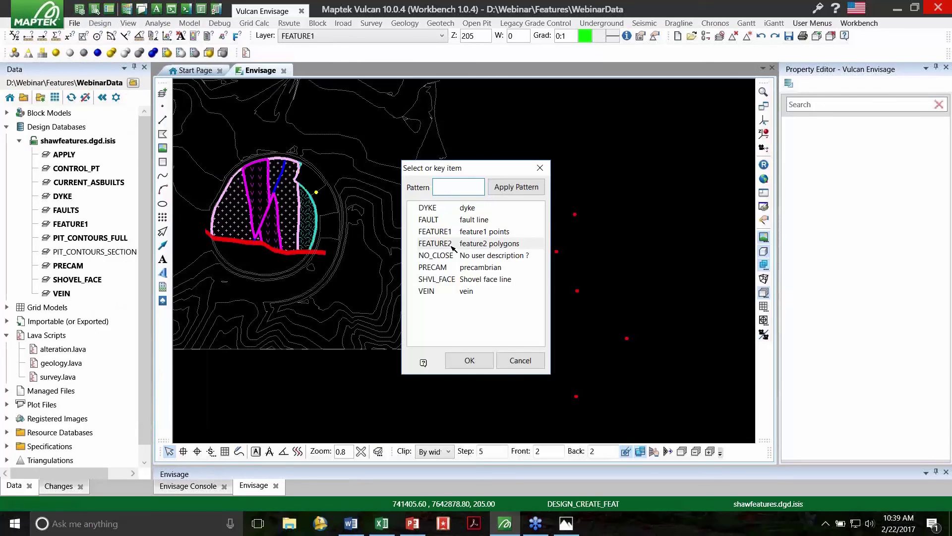
# - Draw a FEATURE2 polygon with bench elevation 210 and point elevation 205, then save it
pyautogui.doubleClick(437, 243)
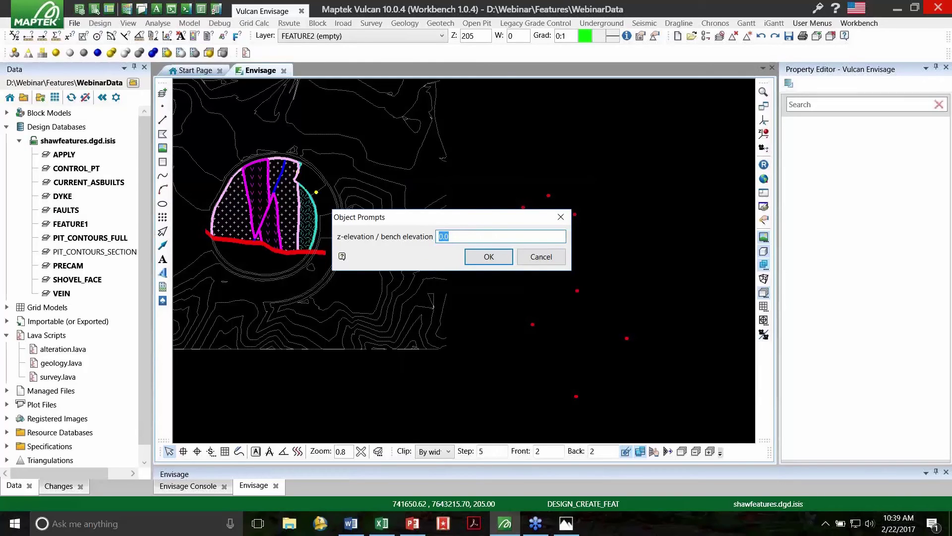
pyautogui.write('210')
pyautogui.press('Return')
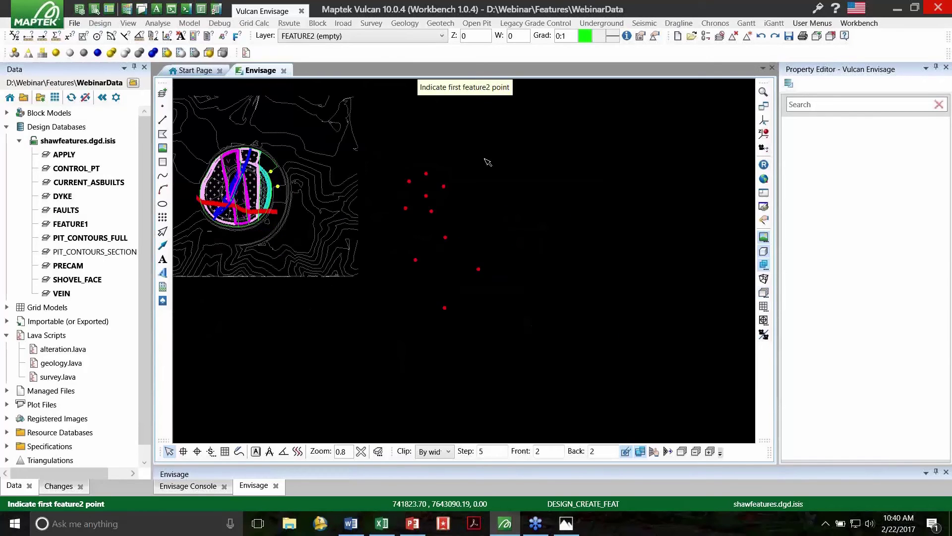
pyautogui.moveTo(468, 121); pyautogui.dragTo(485, 159, button='middle')
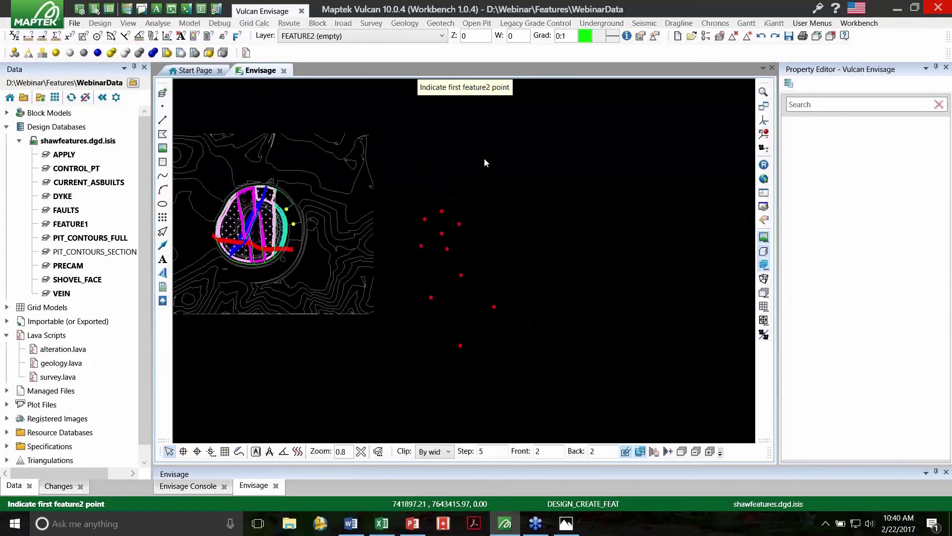
pyautogui.click(485, 159)
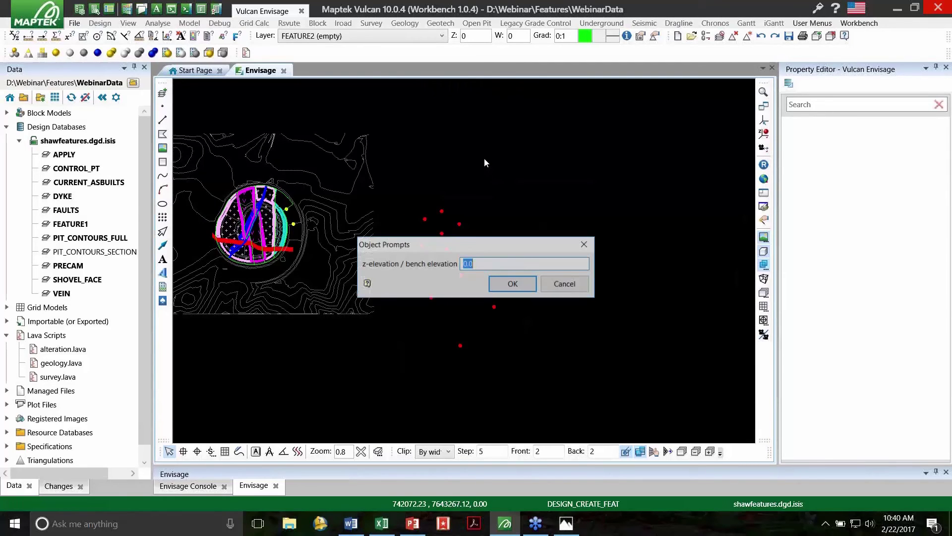
pyautogui.write('205')
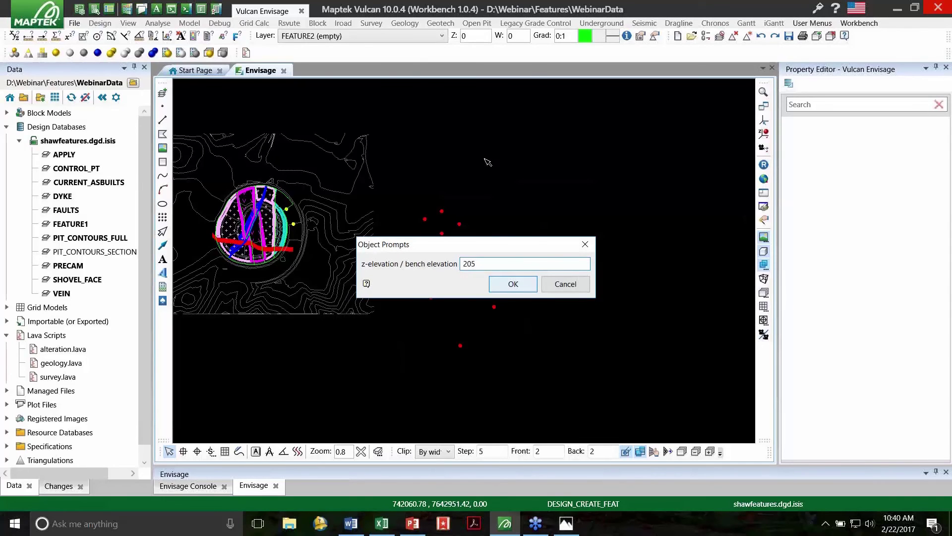
pyautogui.press('Return')
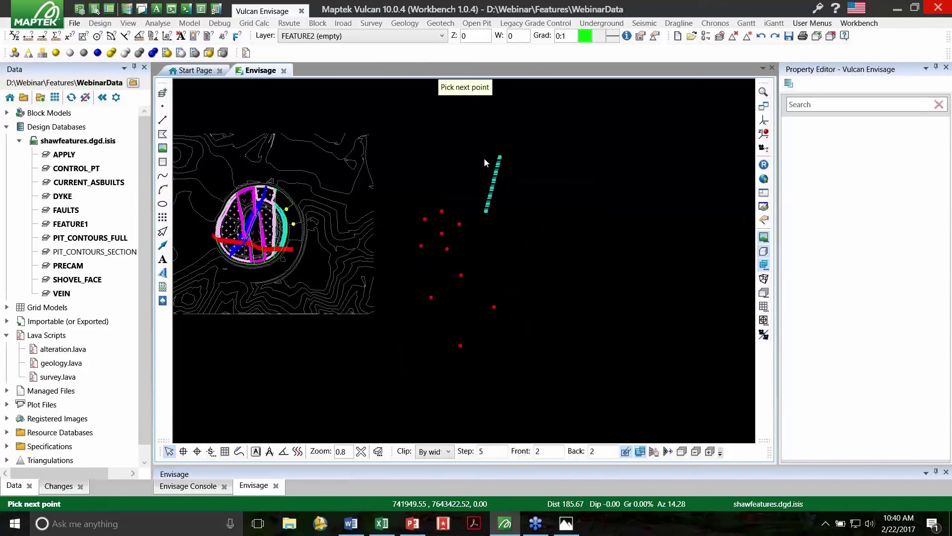
pyautogui.click(484, 159)
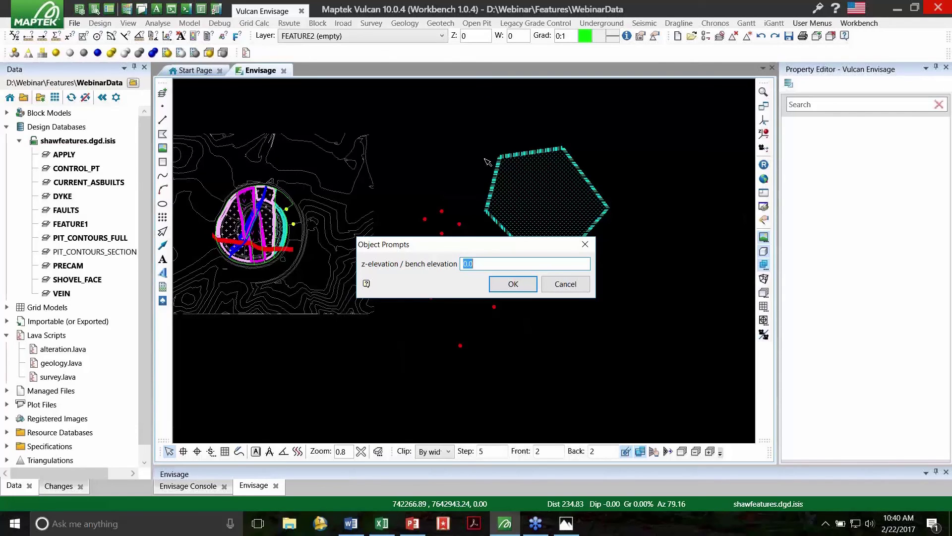
pyautogui.press('Return')
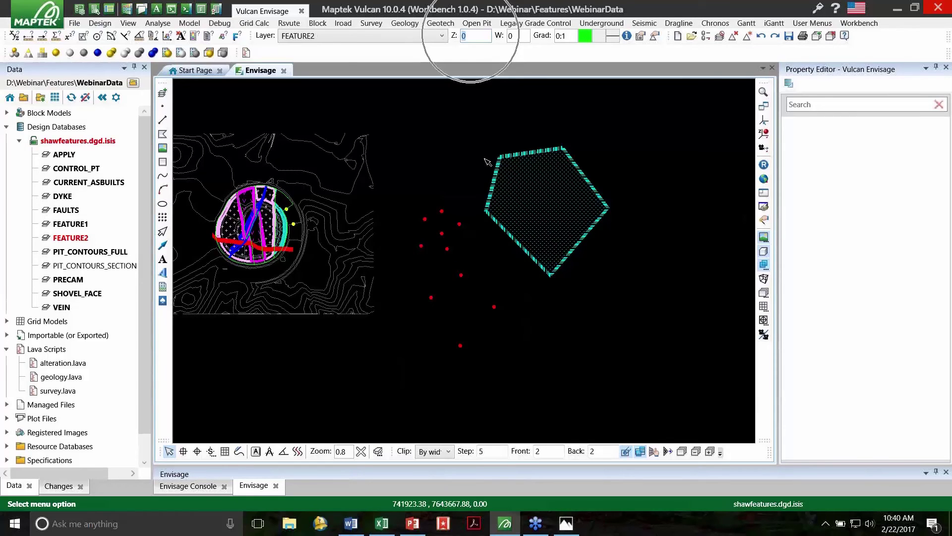
pyautogui.write('c')
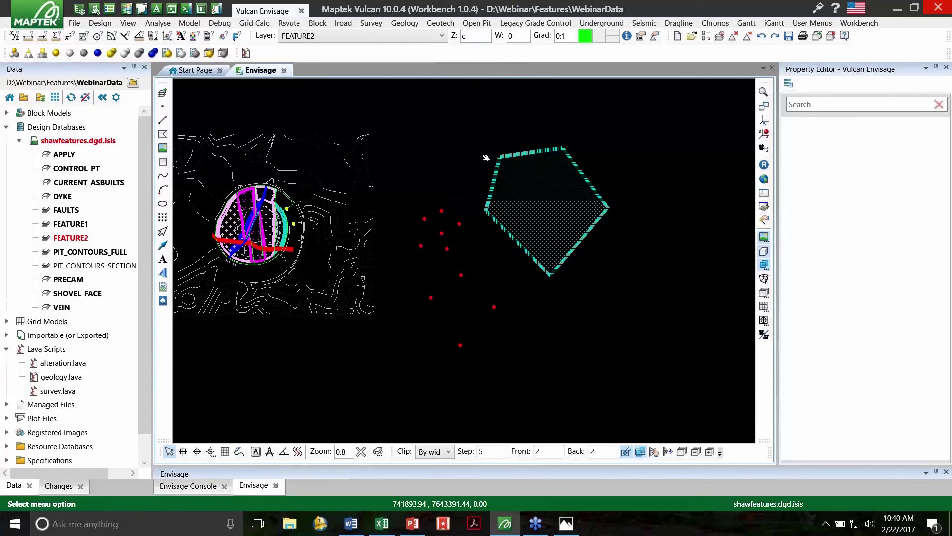
pyautogui.moveTo(487, 158); pyautogui.dragTo(427, 205, button='middle')
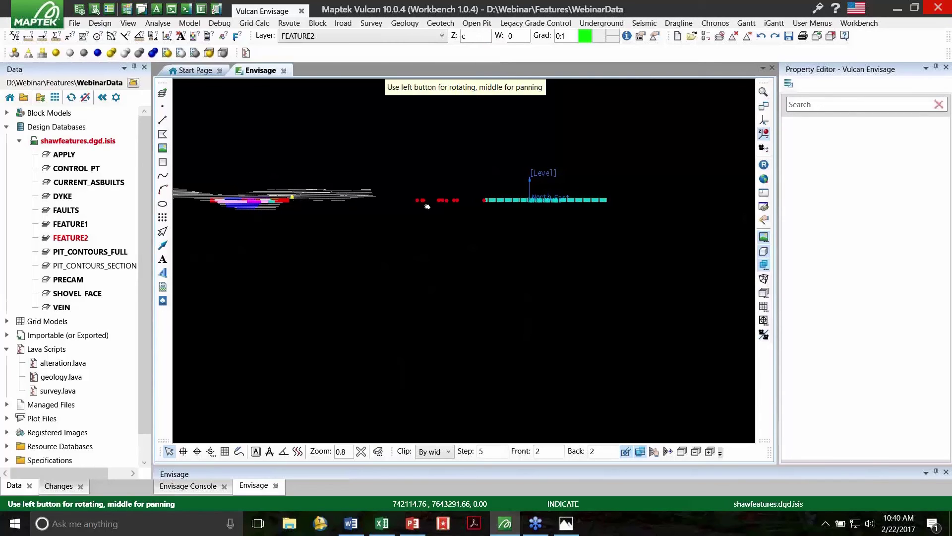
pyautogui.moveTo(427, 206); pyautogui.dragTo(663, 172)
pyautogui.rightClick(662, 172)
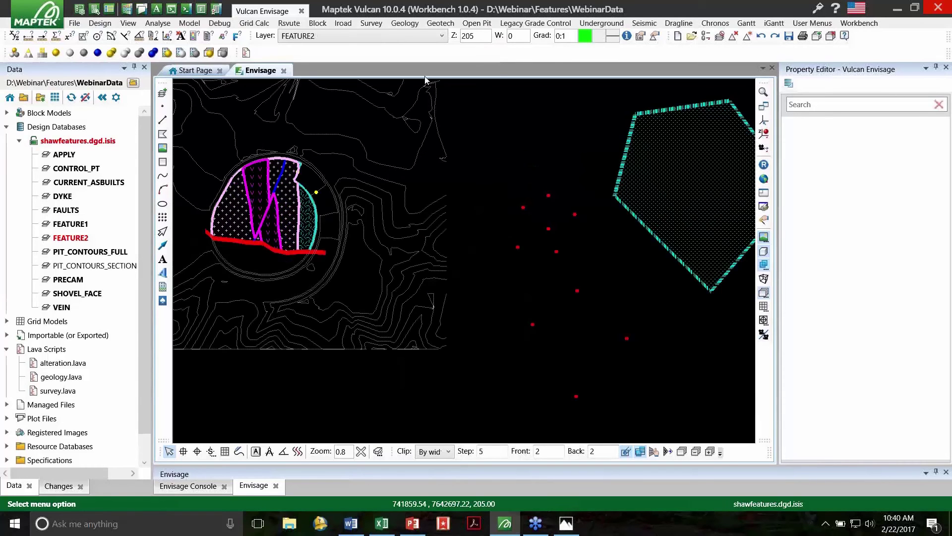
# - Step the plan up to Z 210, then pan and zoom in on the pit circle and blue vein line
pyautogui.press('pageup')
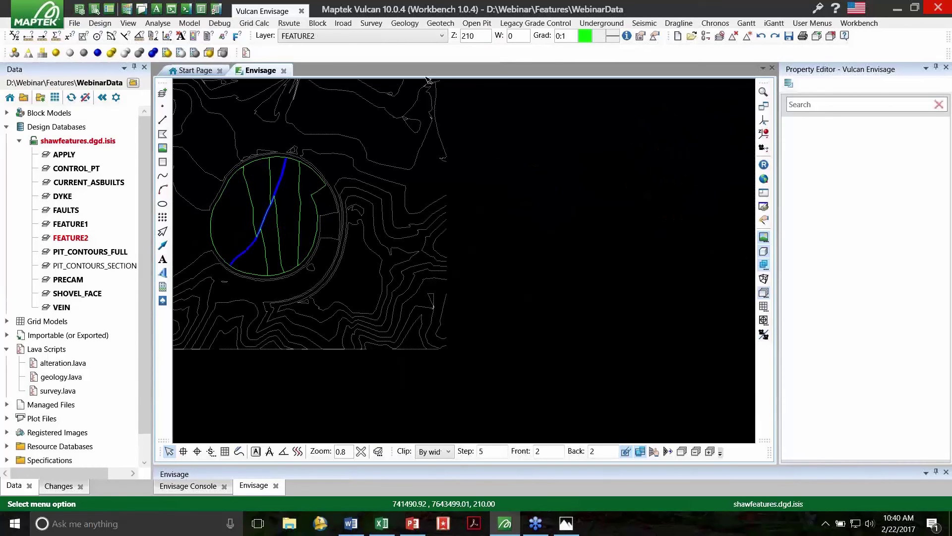
pyautogui.moveTo(263, 205); pyautogui.dragTo(408, 233, button='middle')
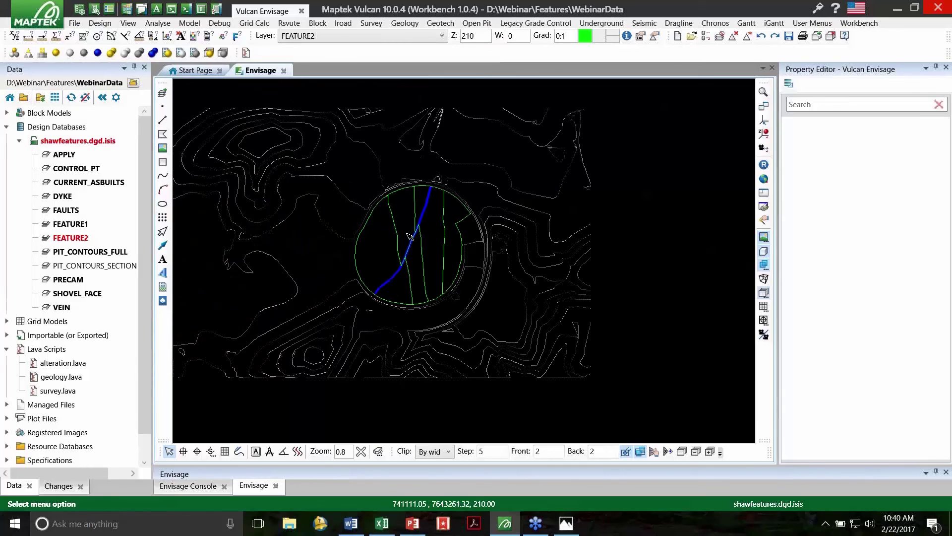
pyautogui.scroll(3, 409, 236)
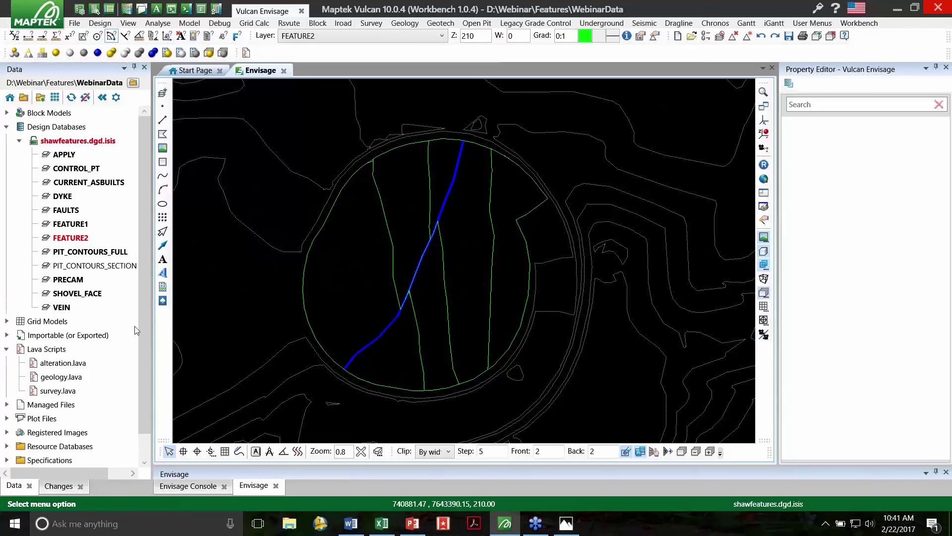
pyautogui.click(100, 24)
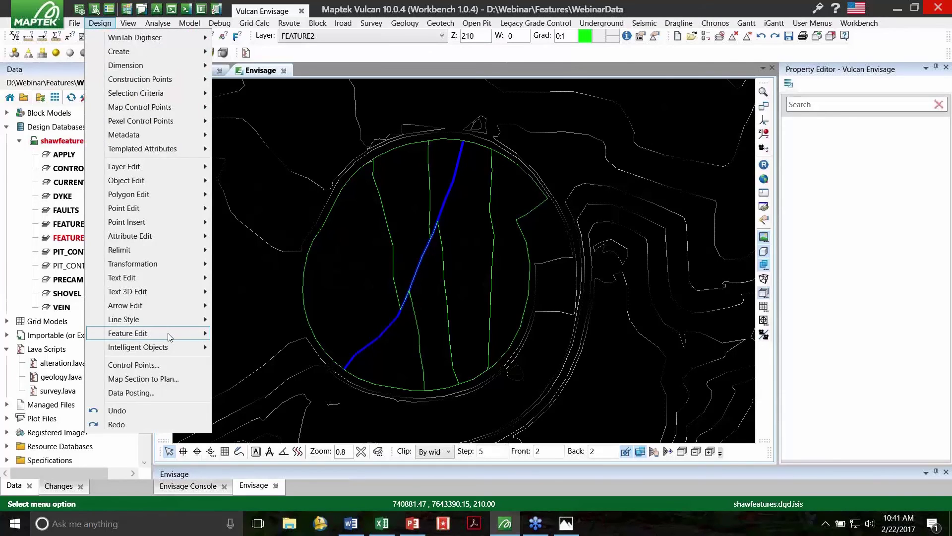
# - In the Feature Editor, apply the VEIN feature to the pit outline crossing the blue line
pyautogui.moveTo(167, 333)
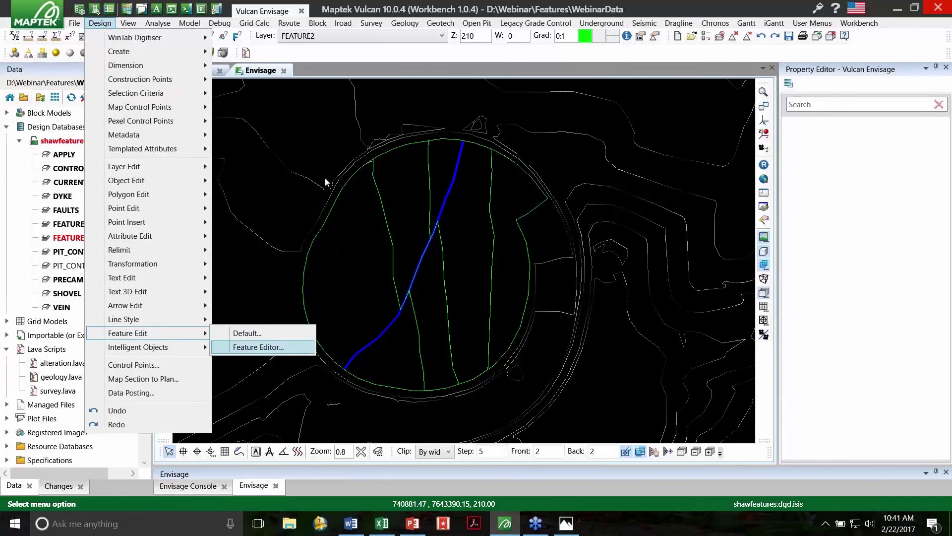
pyautogui.press('Return')
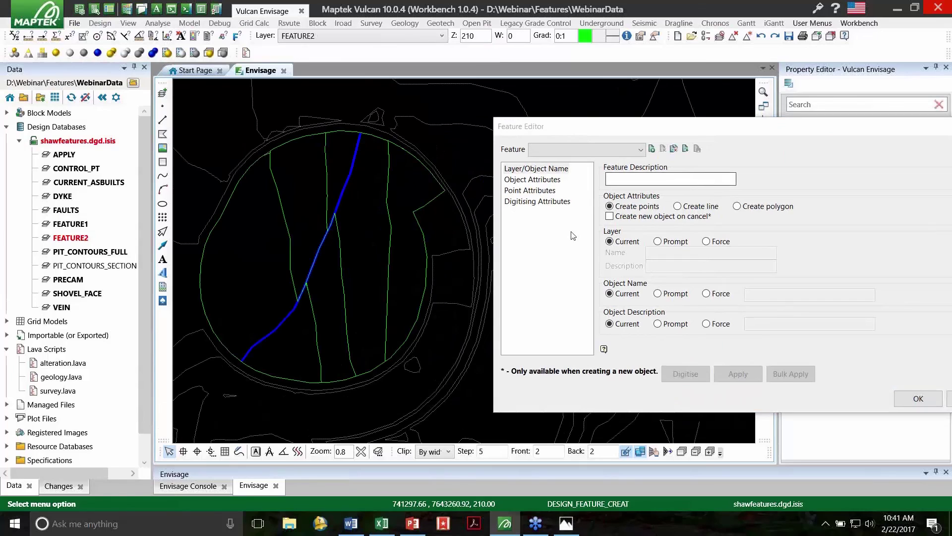
pyautogui.click(585, 149)
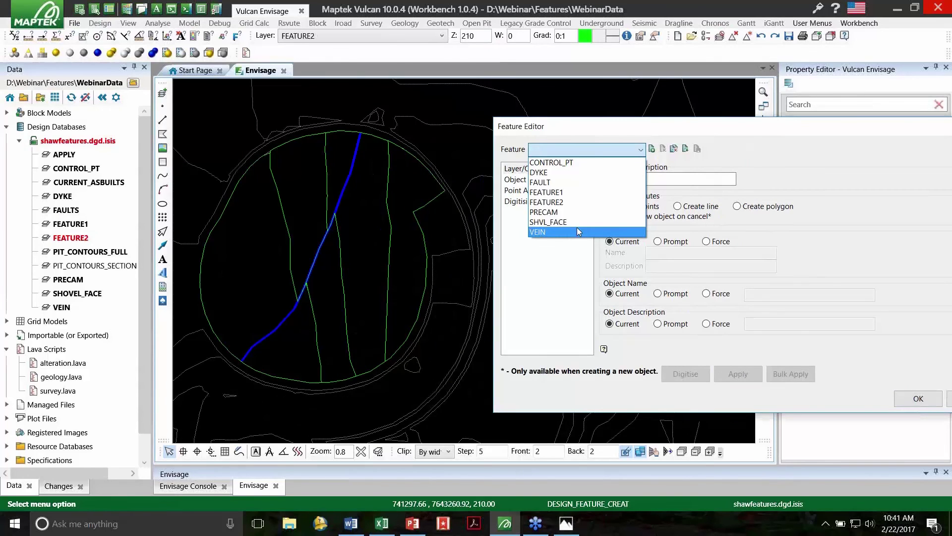
pyautogui.press('Return')
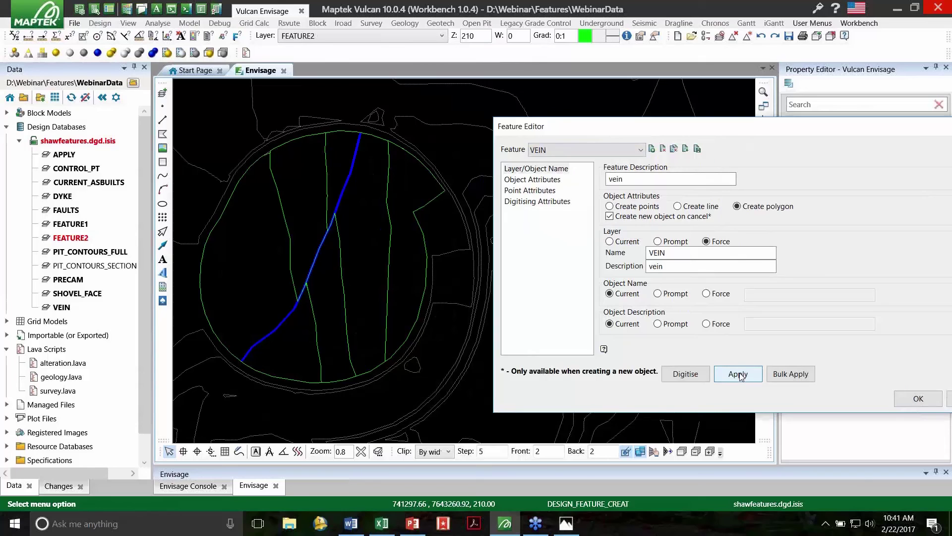
pyautogui.click(739, 374)
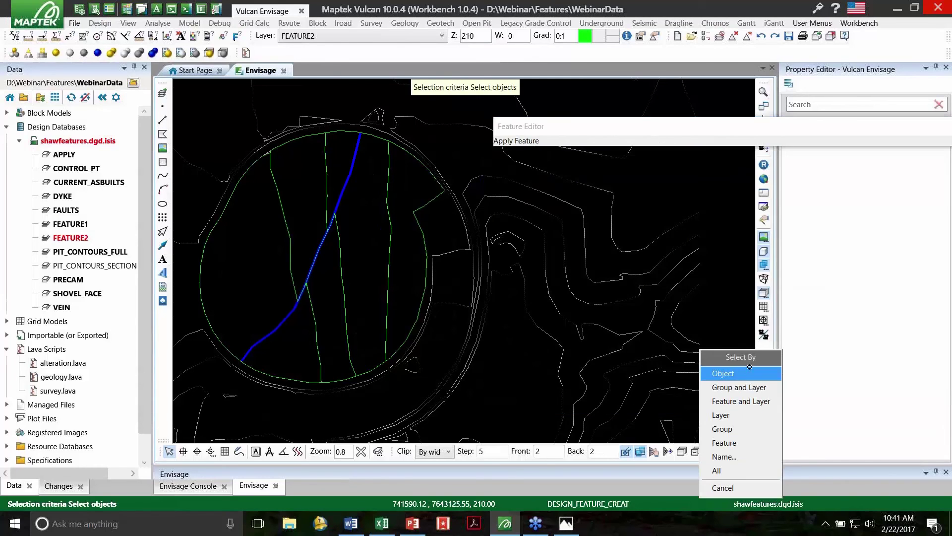
pyautogui.click(749, 373)
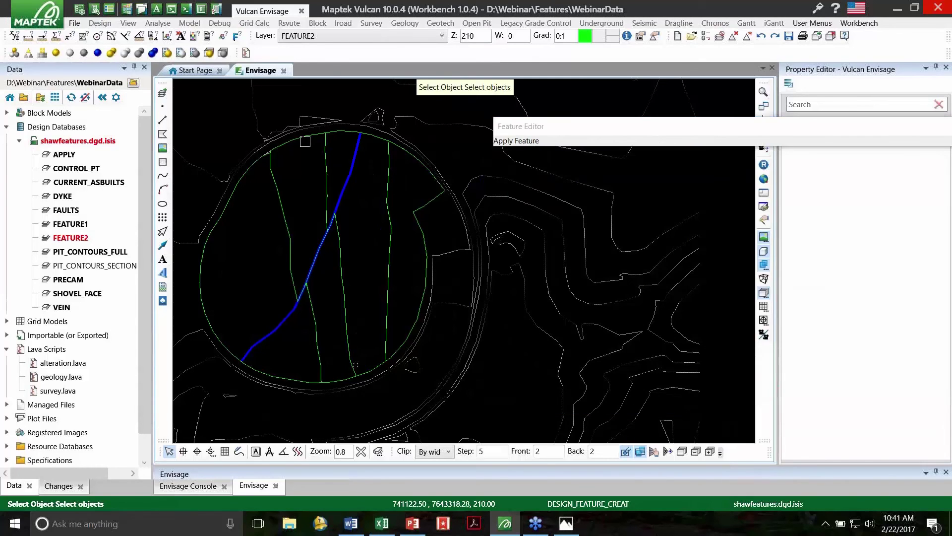
pyautogui.rightClick(460, 220)
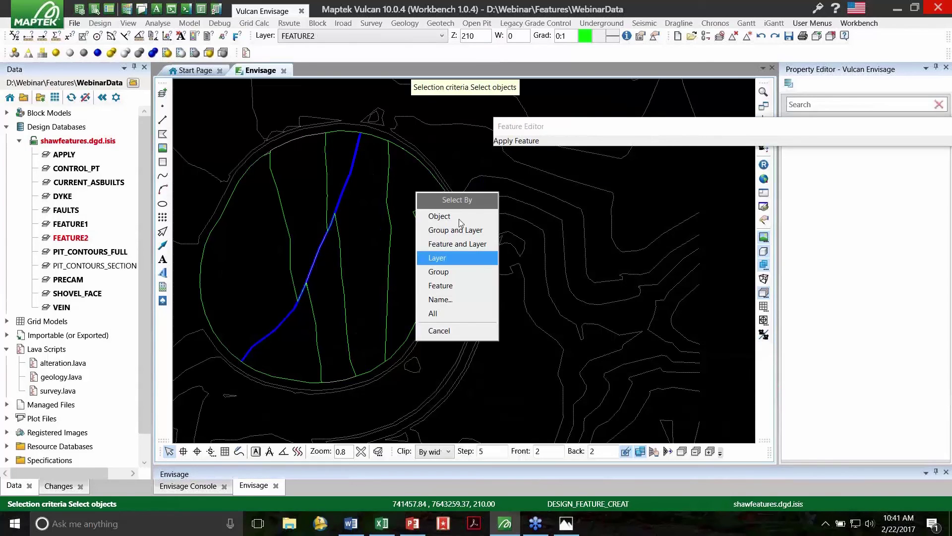
pyautogui.click(459, 219)
# - Choose the DYKE feature and apply it to existing objects
pyautogui.click(567, 151)
pyautogui.click(565, 173)
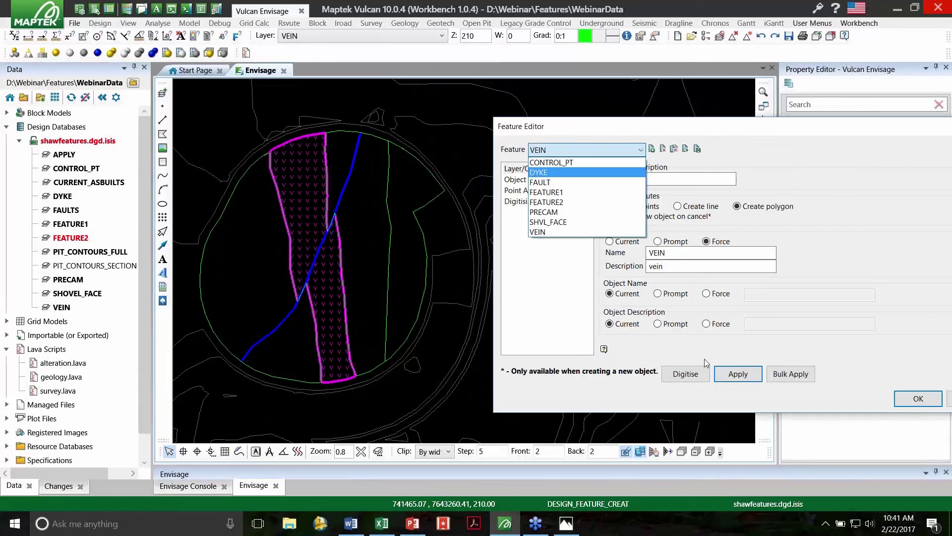
pyautogui.press('Return')
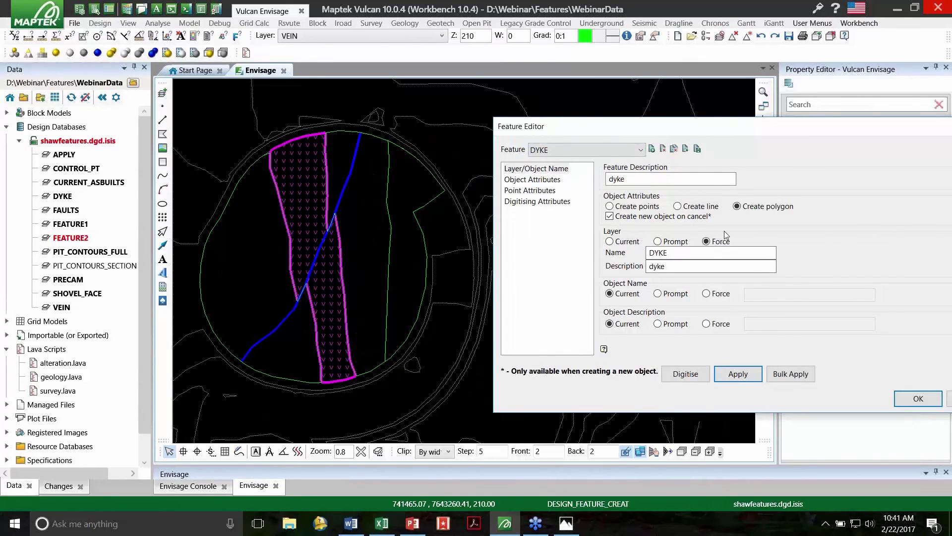
pyautogui.click(738, 375)
# - Assign DYKE to the green outline right of the vein
pyautogui.click(741, 375)
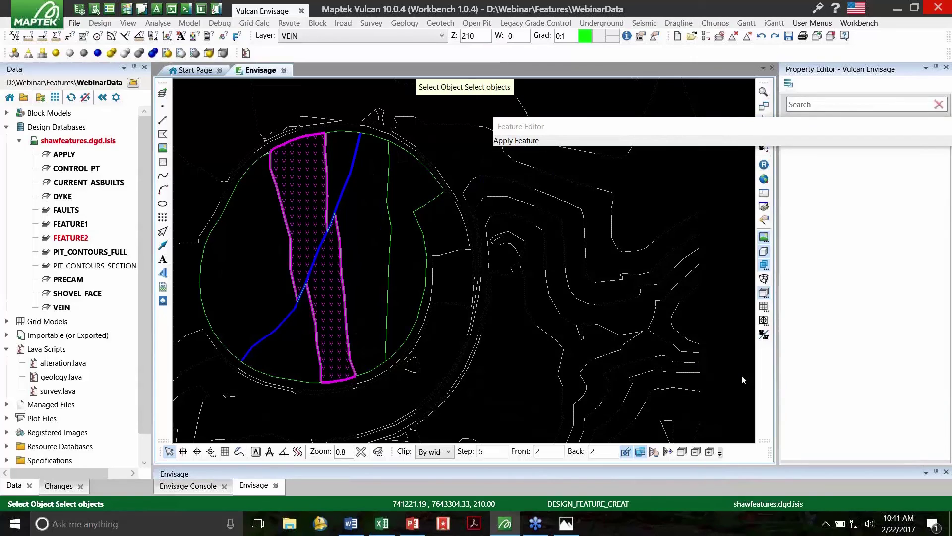
pyautogui.click(403, 156)
pyautogui.rightClick(570, 245)
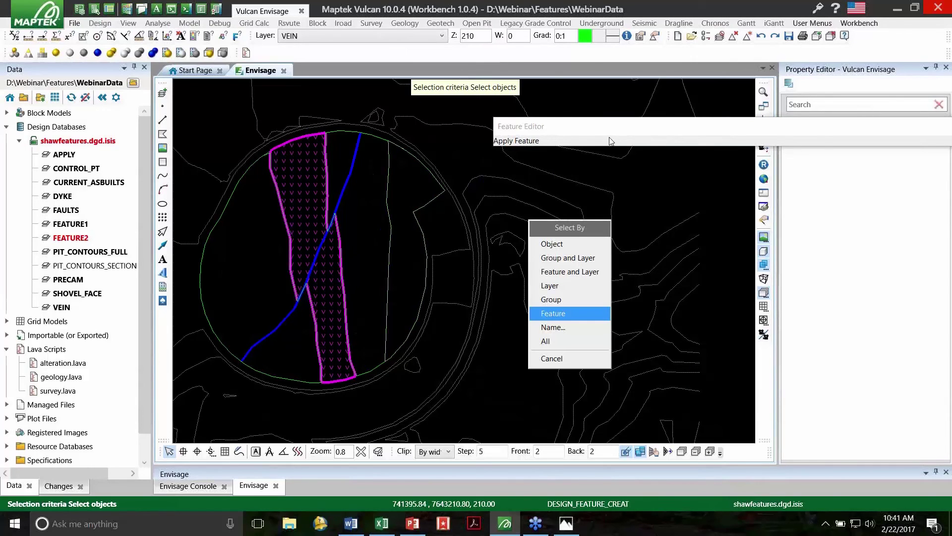
pyautogui.rightClick(558, 226)
# - Apply the PRECAM feature to the pit outline polygon, then accept and save the layers
pyautogui.click(586, 149)
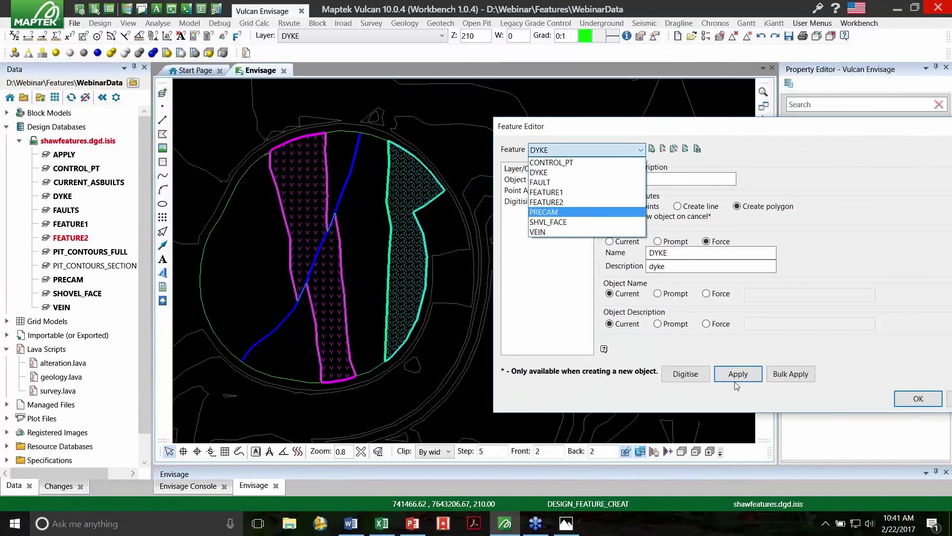
pyautogui.press('Return')
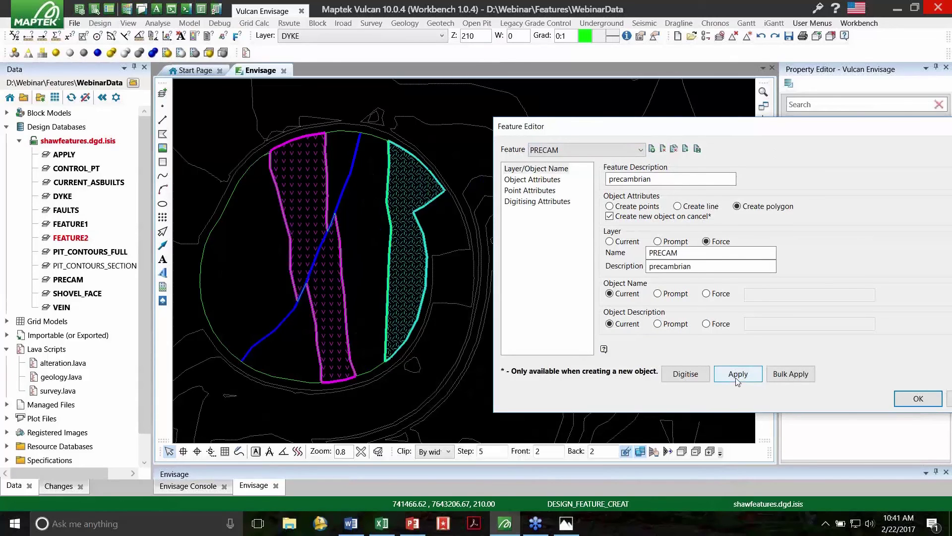
pyautogui.click(737, 374)
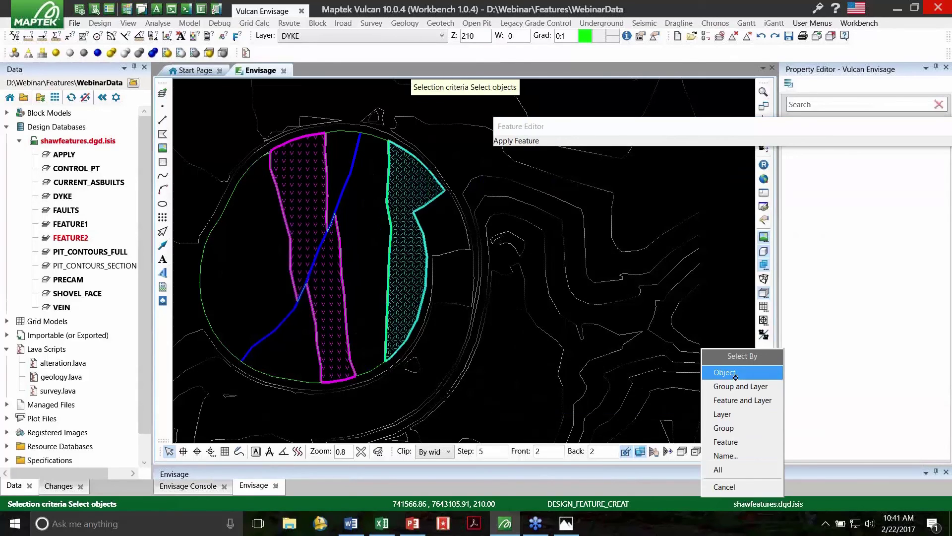
pyautogui.click(726, 372)
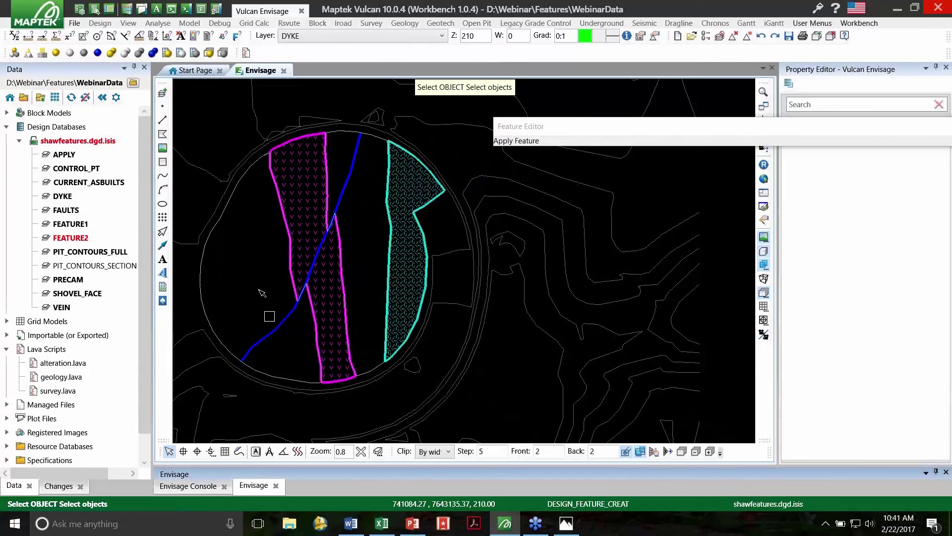
pyautogui.rightClick(578, 231)
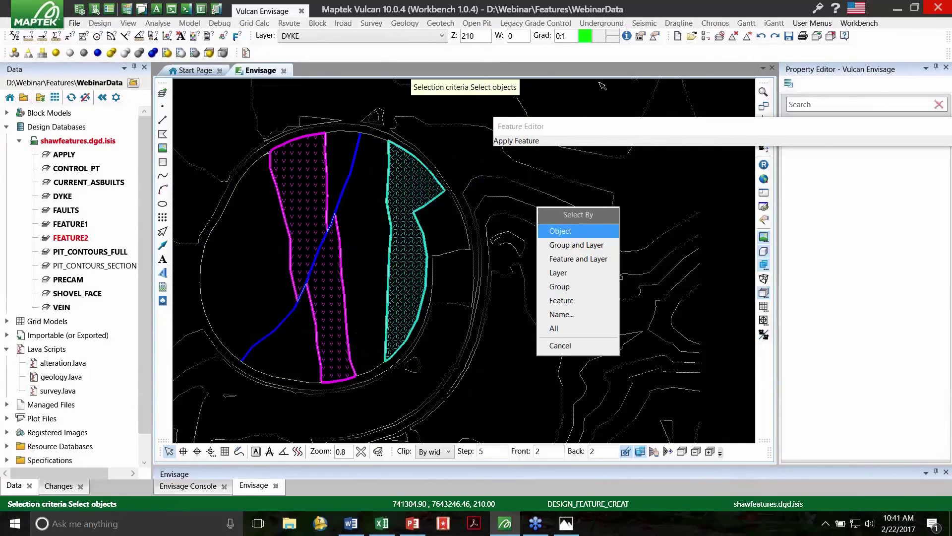
pyautogui.rightClick(600, 82)
pyautogui.moveTo(749, 122); pyautogui.dragTo(672, 105)
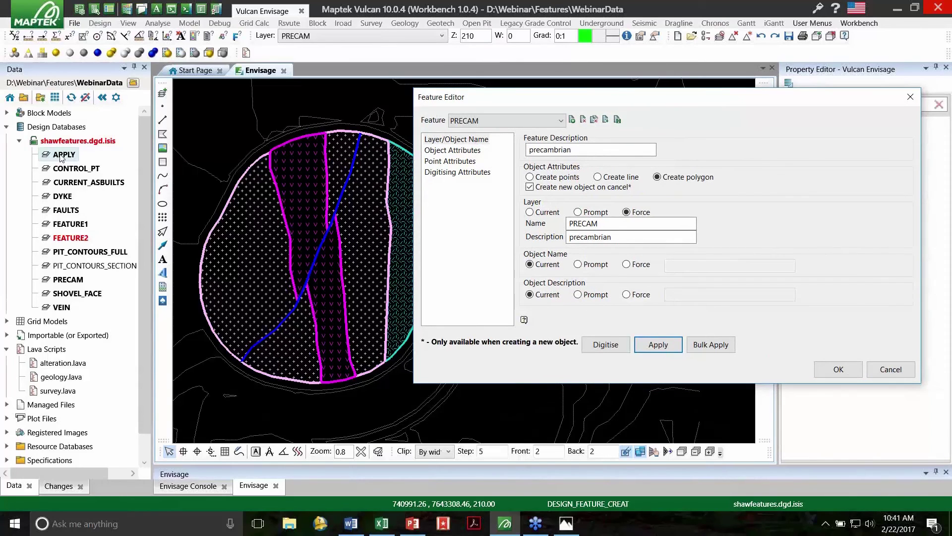
pyautogui.moveTo(63, 156)
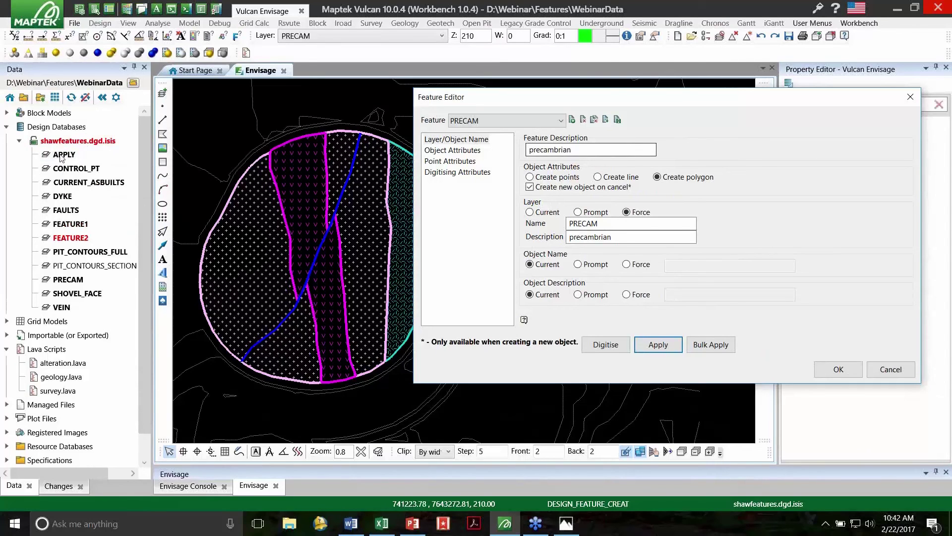
pyautogui.click(839, 370)
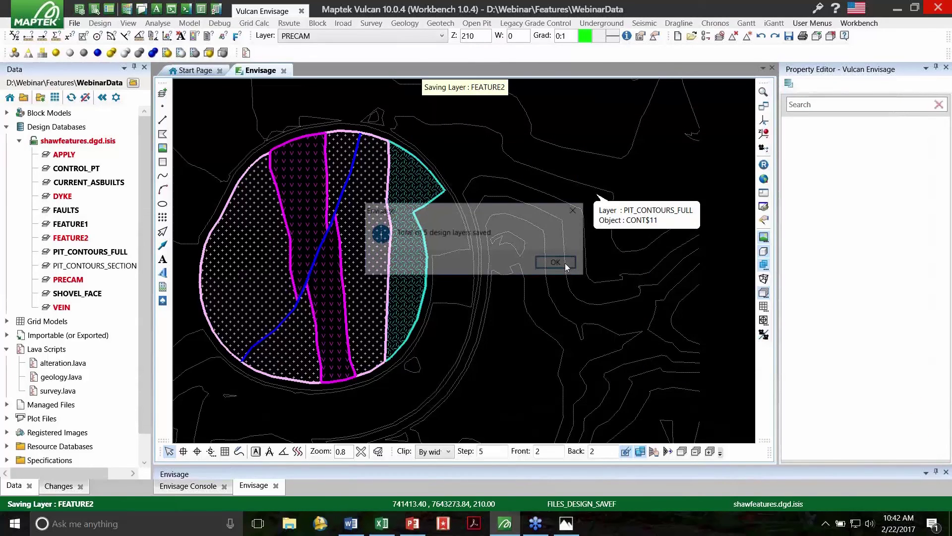
# - Acknowledge the five-layers-saved notice and select the APPLY layer in the Data tree
pyautogui.click(565, 264)
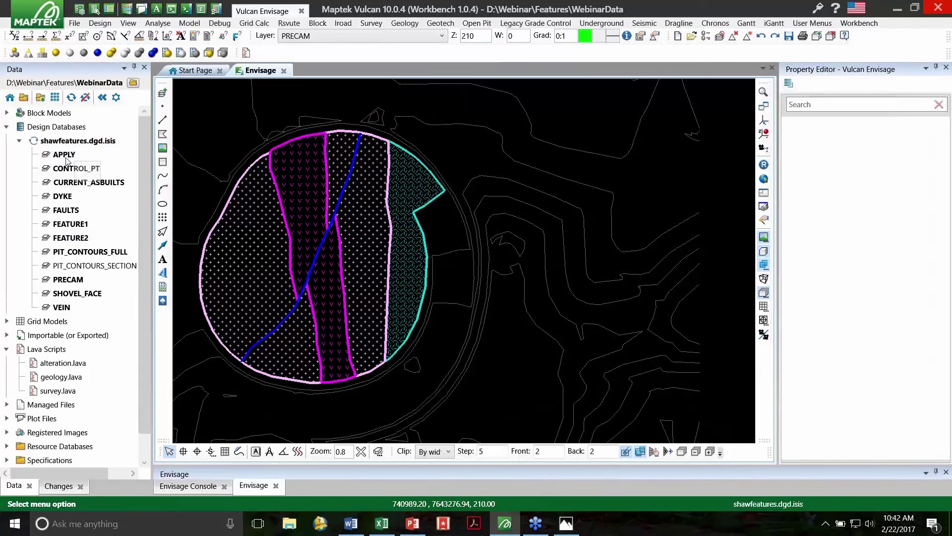
pyautogui.click(65, 157)
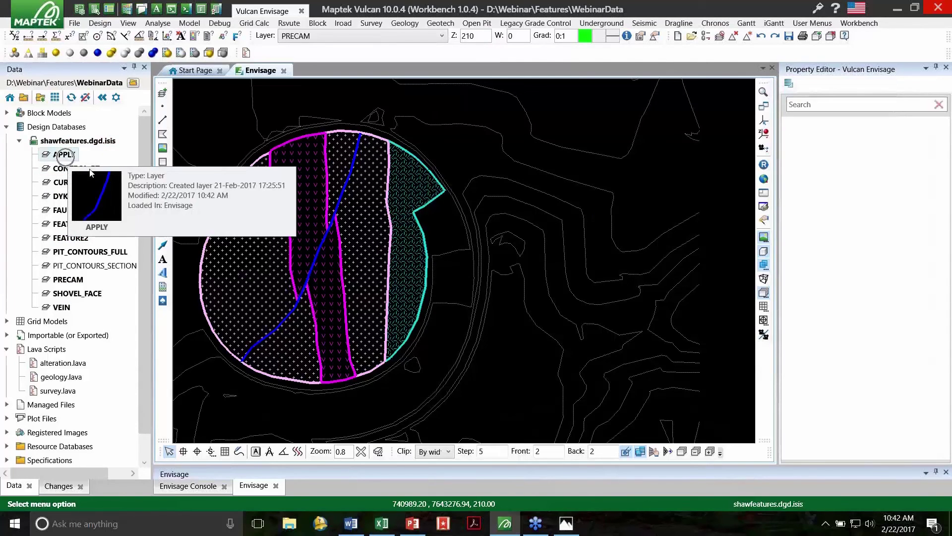
pyautogui.moveTo(69, 158)
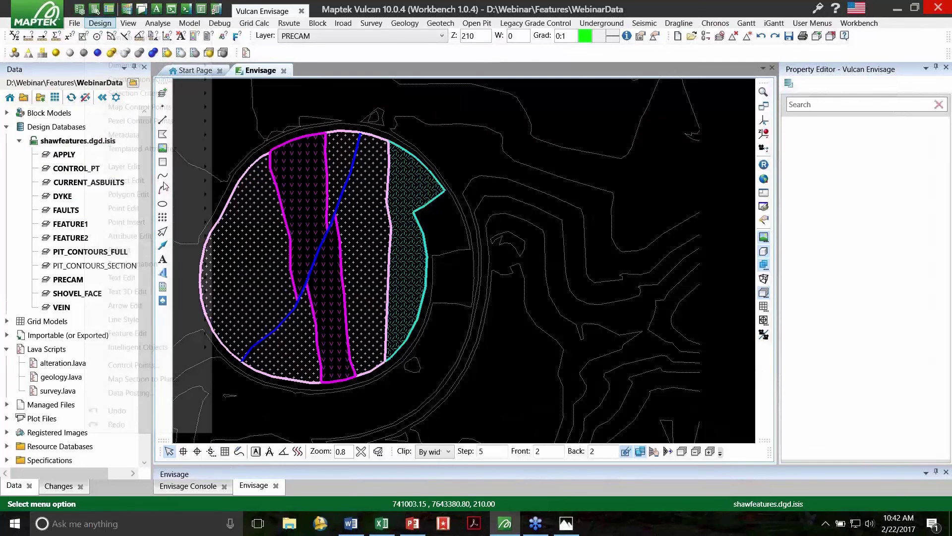
pyautogui.moveTo(163, 182)
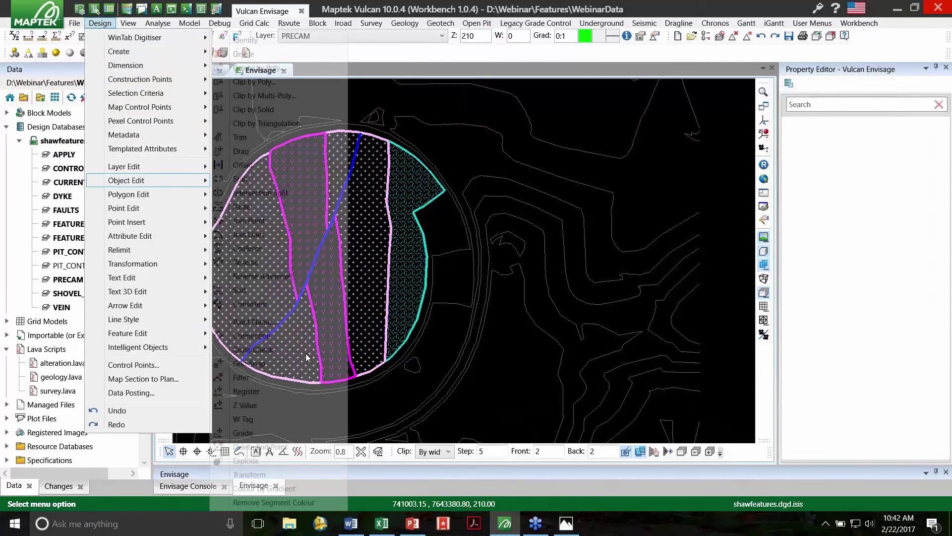
# - Apply the FAULT feature to the blue line inside the pit, accepting FAULT1
pyautogui.click(176, 332)
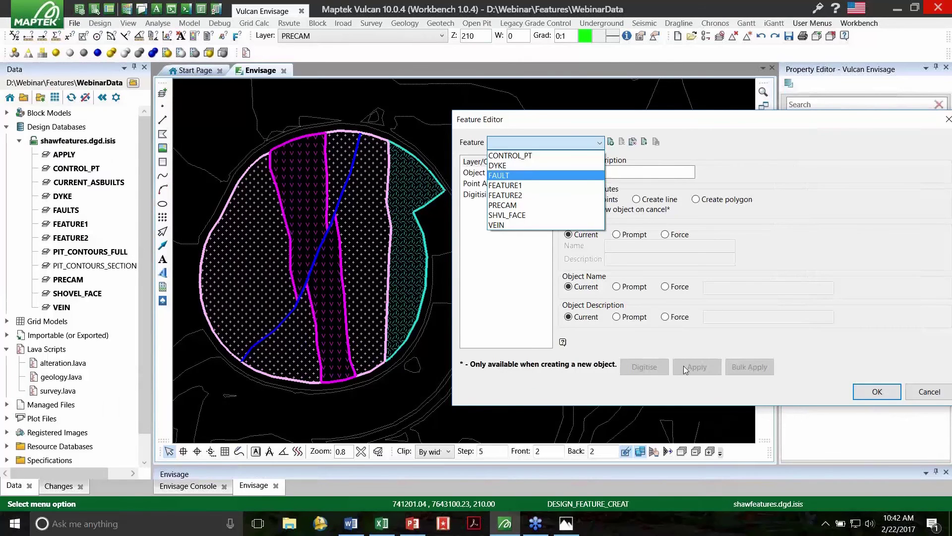
pyautogui.click(684, 366)
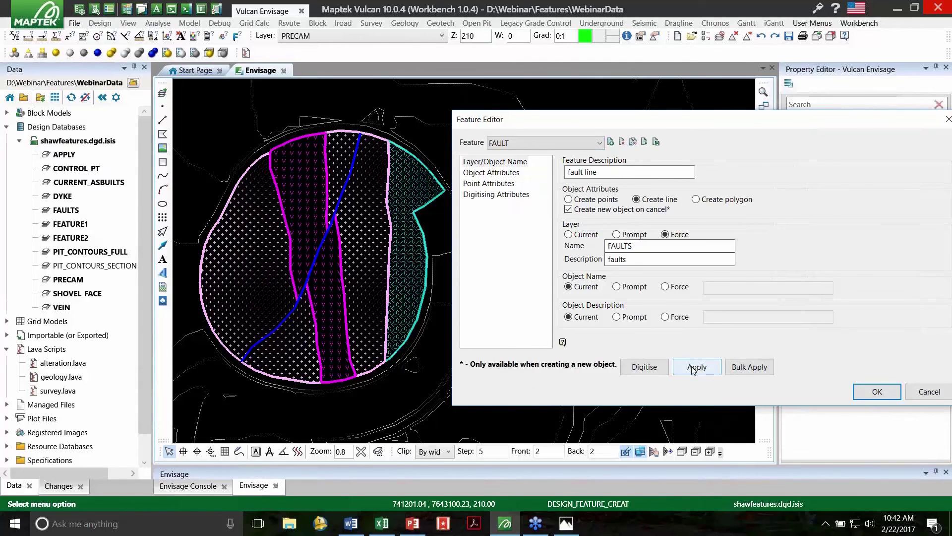
pyautogui.click(693, 368)
pyautogui.click(691, 366)
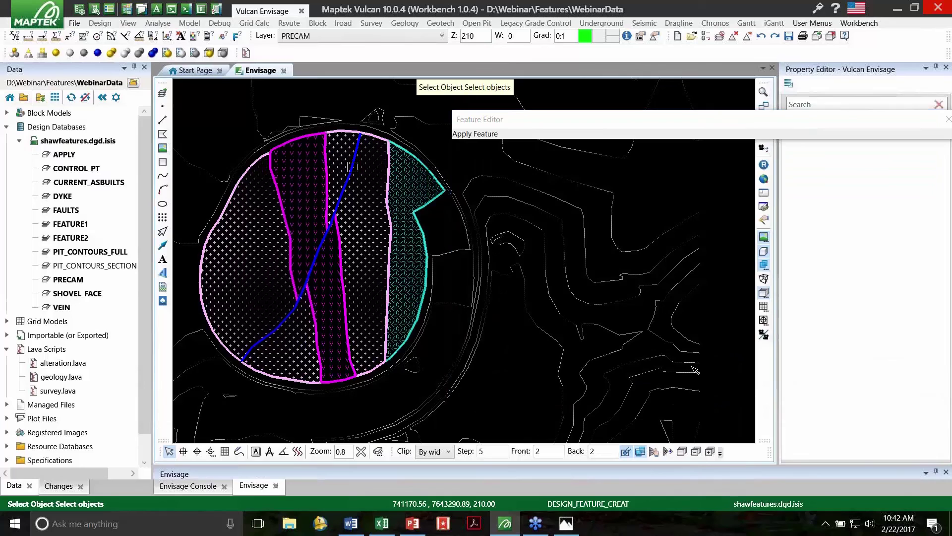
pyautogui.click(694, 367)
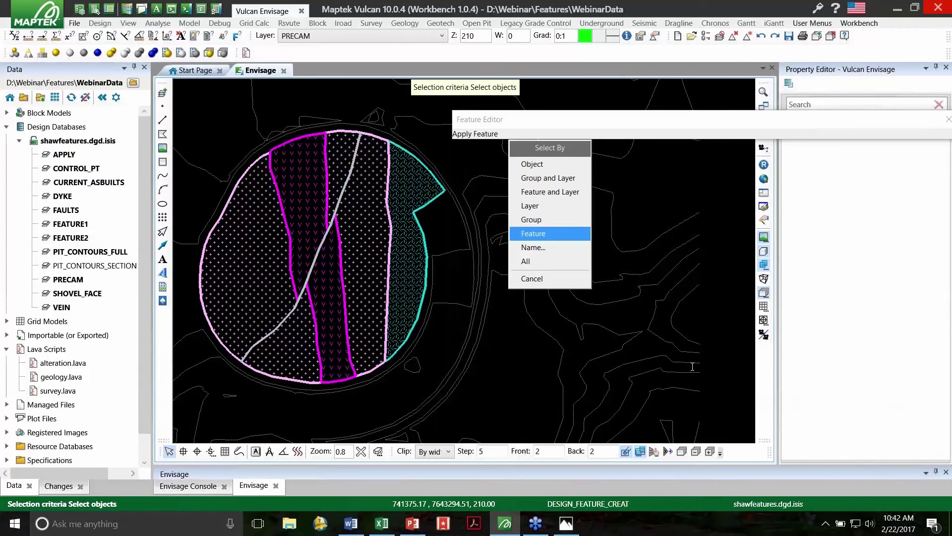
pyautogui.rightClick(692, 367)
pyautogui.press('Return')
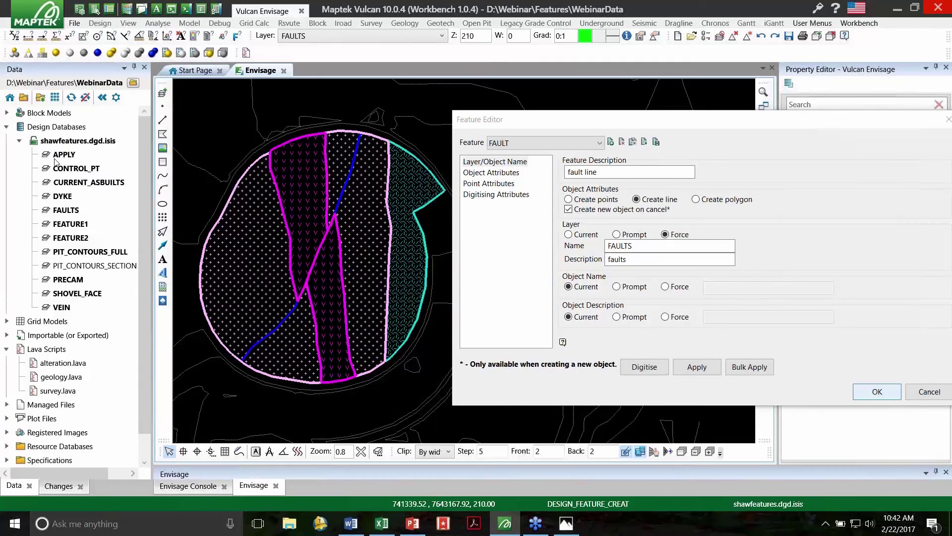
pyautogui.press('Return')
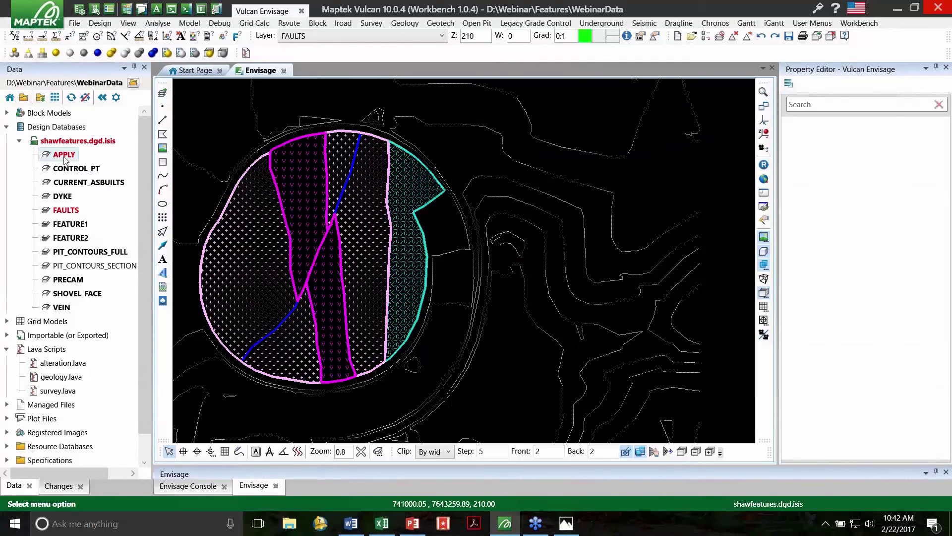
# - Select the FAULTS layer and save the two edited design layers
pyautogui.click(66, 213)
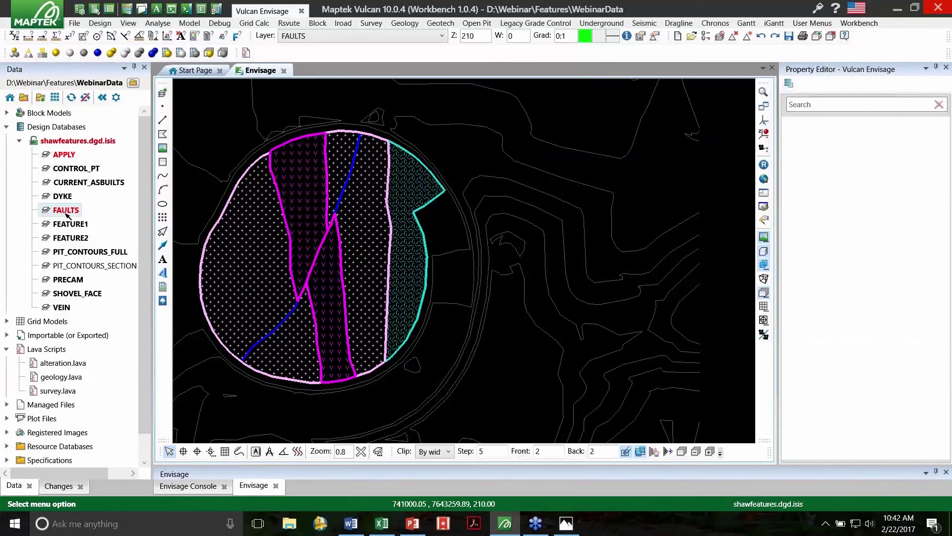
pyautogui.hotkey('ctrl', 's')
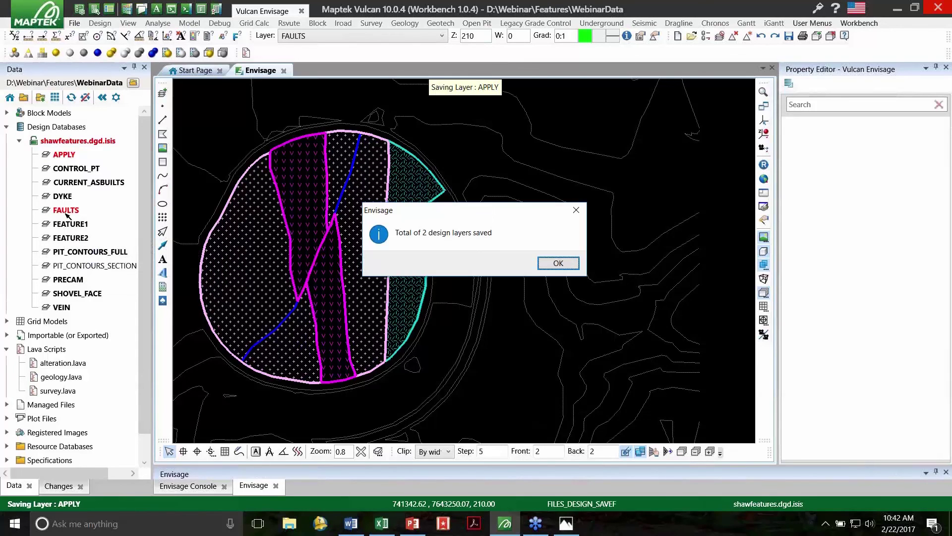
pyautogui.press('Return')
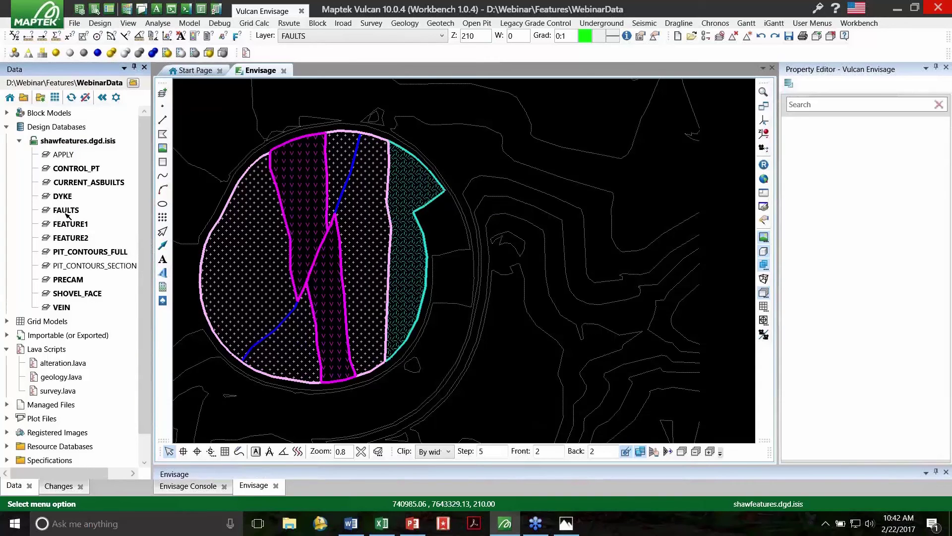
# - Zoom and tilt the 3-D view to inspect the pit's feature polygons and red fault line
pyautogui.scroll(-1, 329, 204)
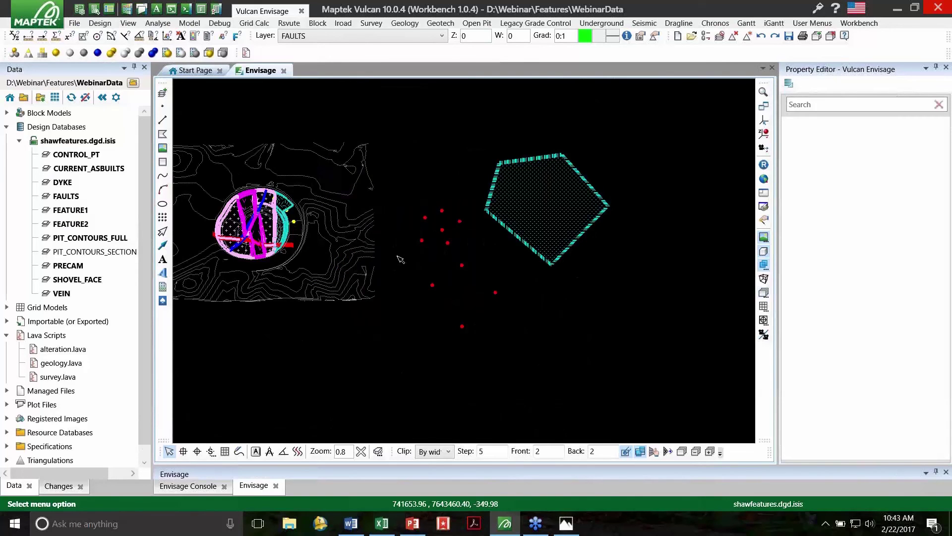
pyautogui.scroll(4, 399, 256)
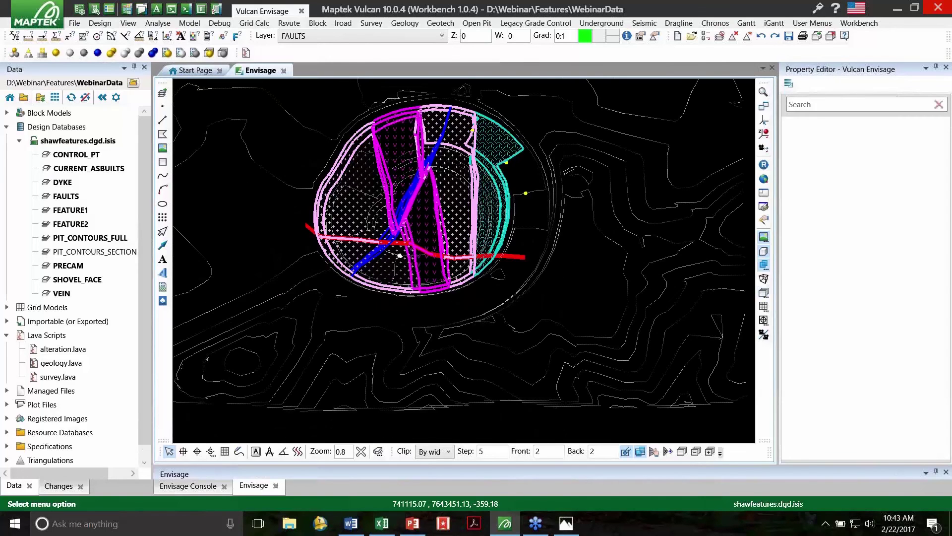
pyautogui.moveTo(400, 256); pyautogui.dragTo(351, 232)
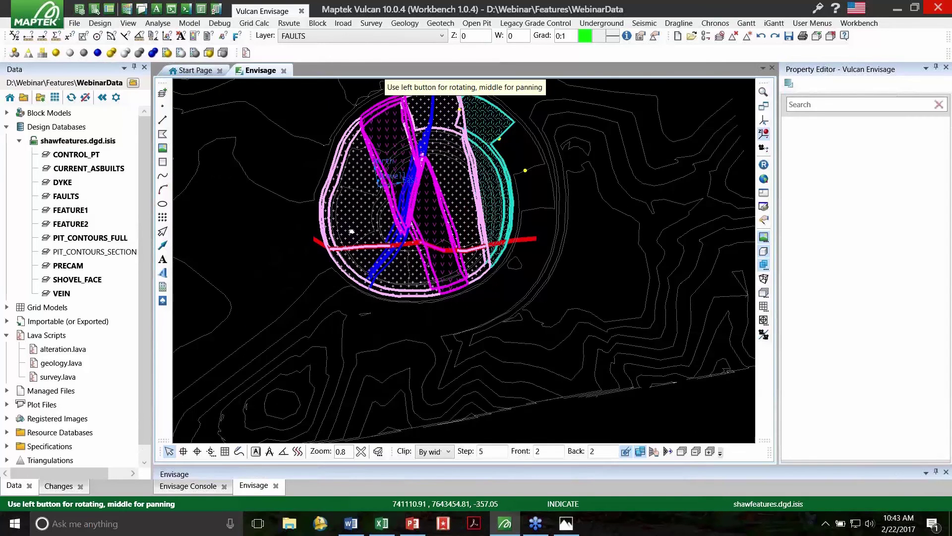
pyautogui.scroll(3, 352, 232)
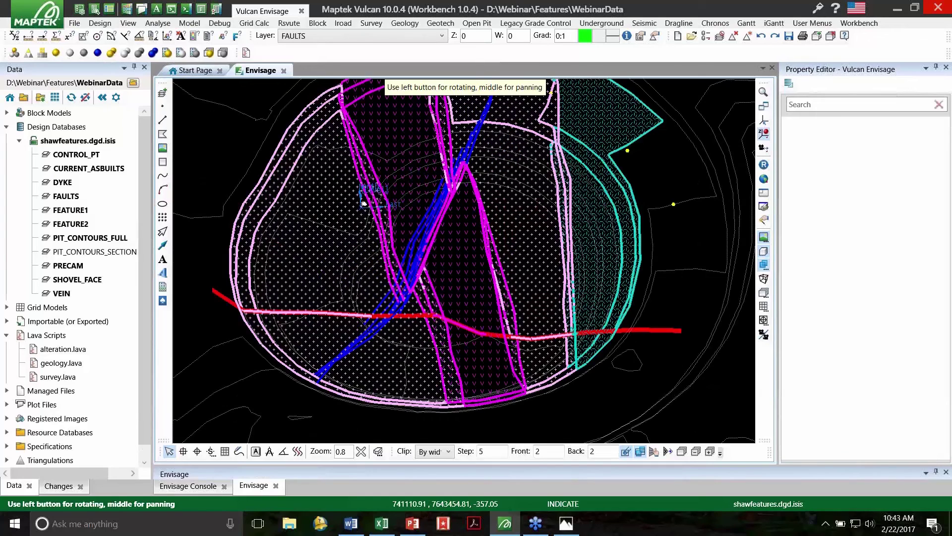
pyautogui.moveTo(363, 204); pyautogui.dragTo(385, 184)
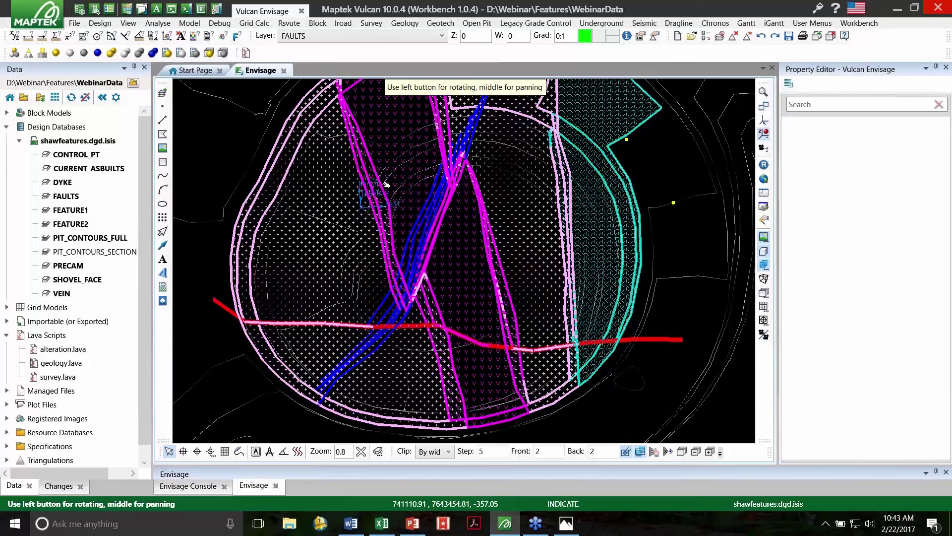
pyautogui.scroll(-1, 368, 121)
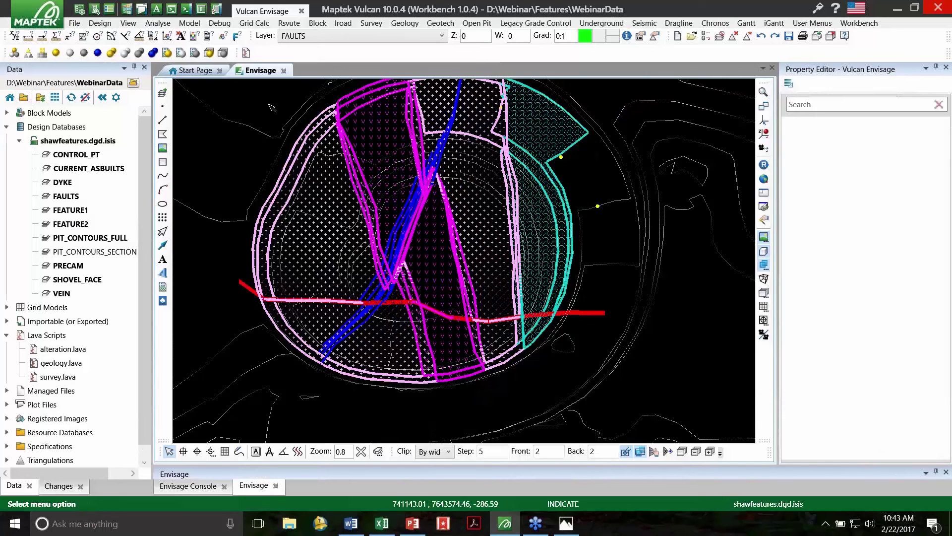
pyautogui.click(100, 23)
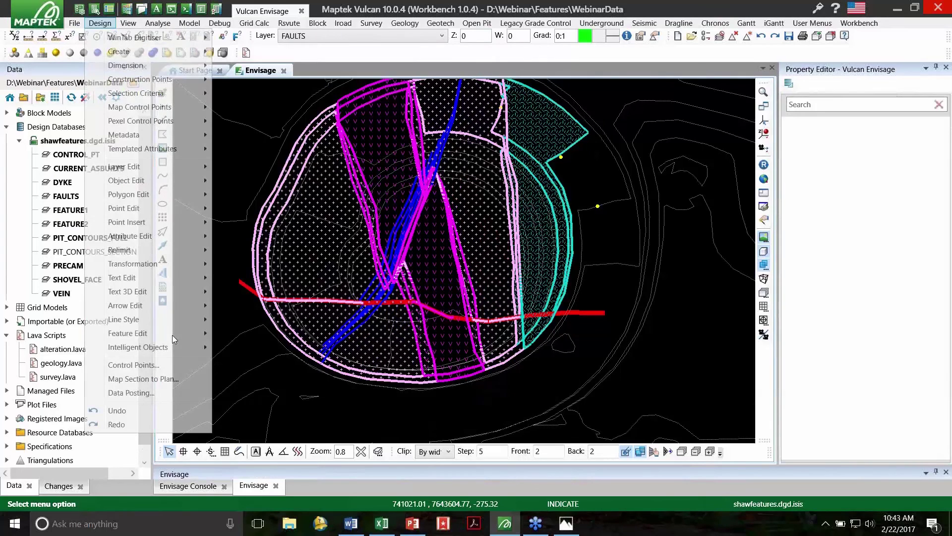
# - Change the VEIN feature colour to red, save it, and bulk-apply it to all loaded objects
pyautogui.moveTo(172, 335)
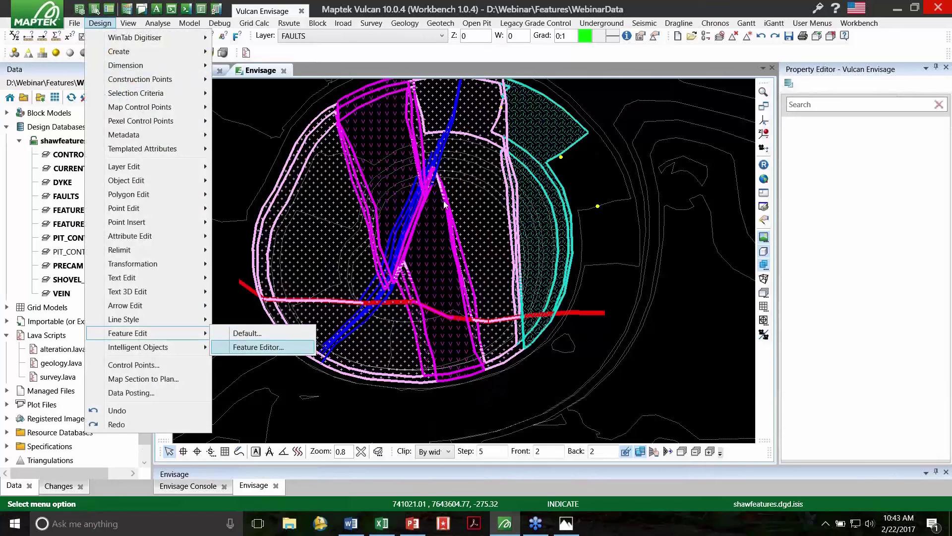
pyautogui.click(268, 346)
pyautogui.click(315, 150)
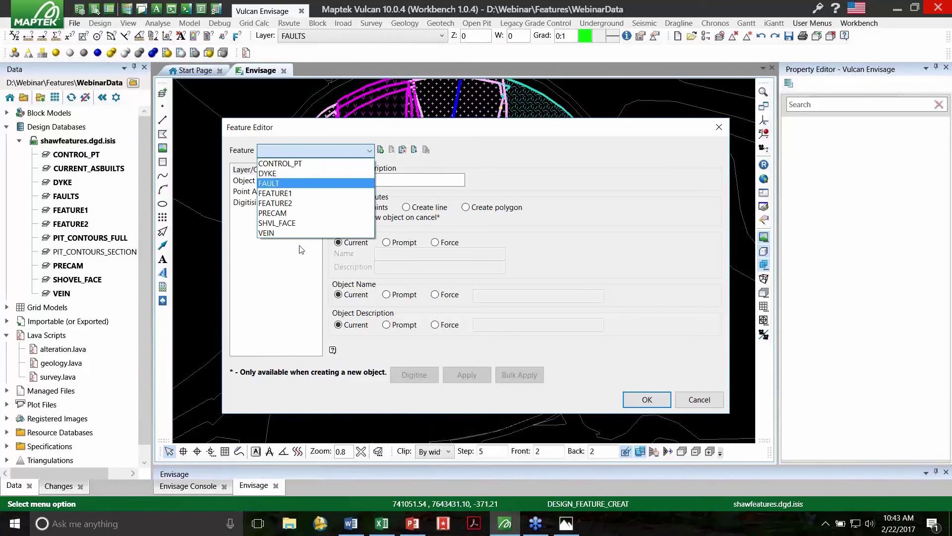
pyautogui.click(267, 233)
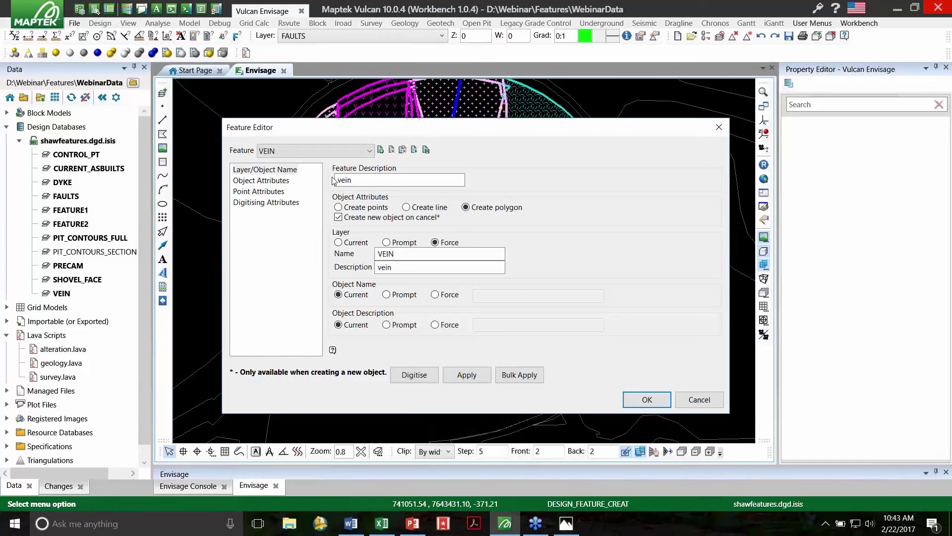
pyautogui.click(277, 180)
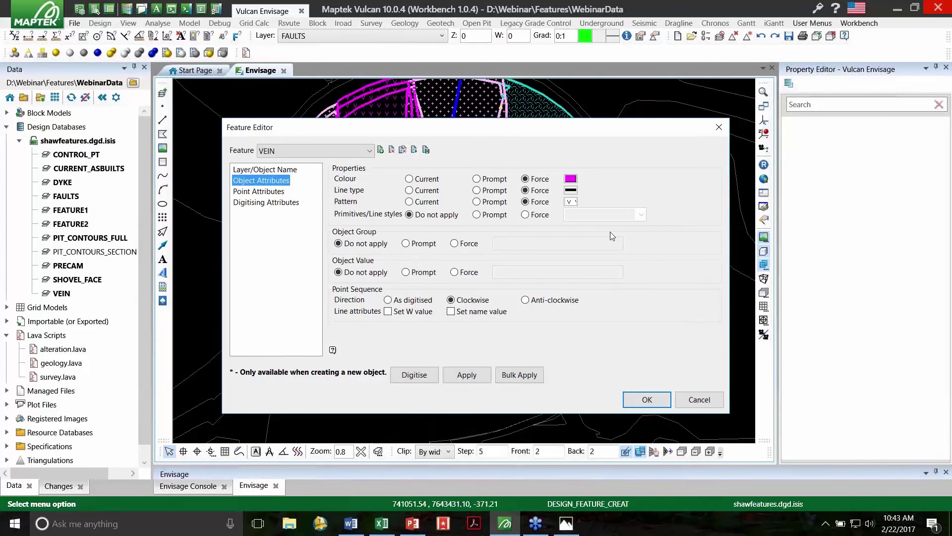
pyautogui.moveTo(570, 127); pyautogui.dragTo(588, 182)
pyautogui.click(589, 234)
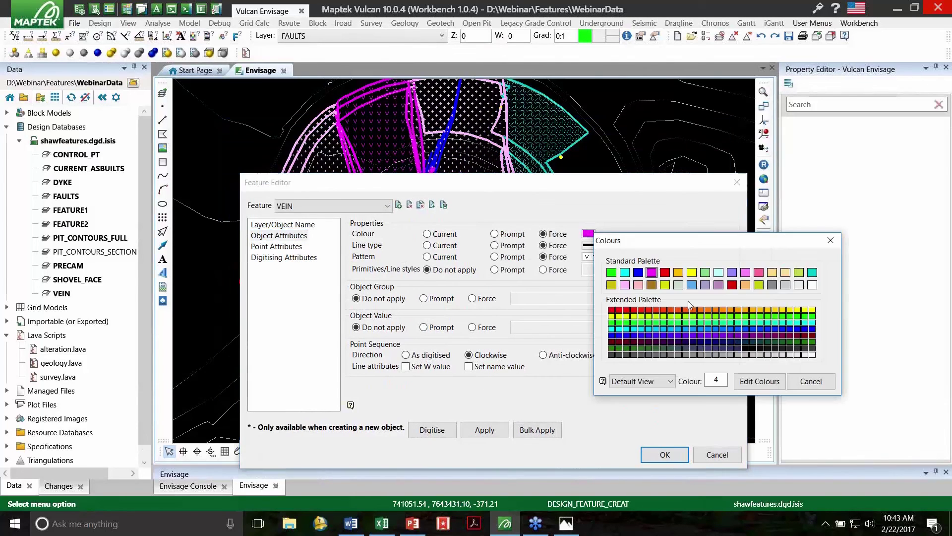
pyautogui.click(667, 272)
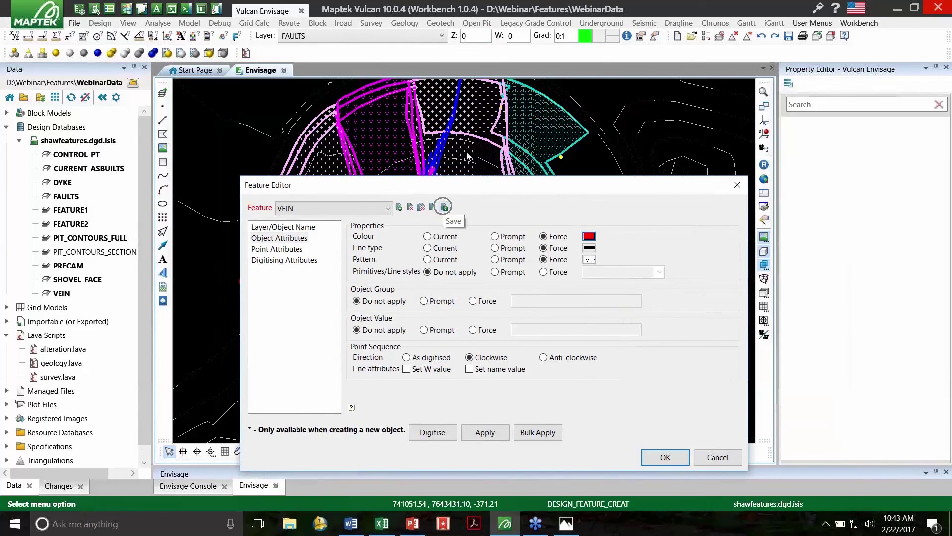
pyautogui.click(444, 207)
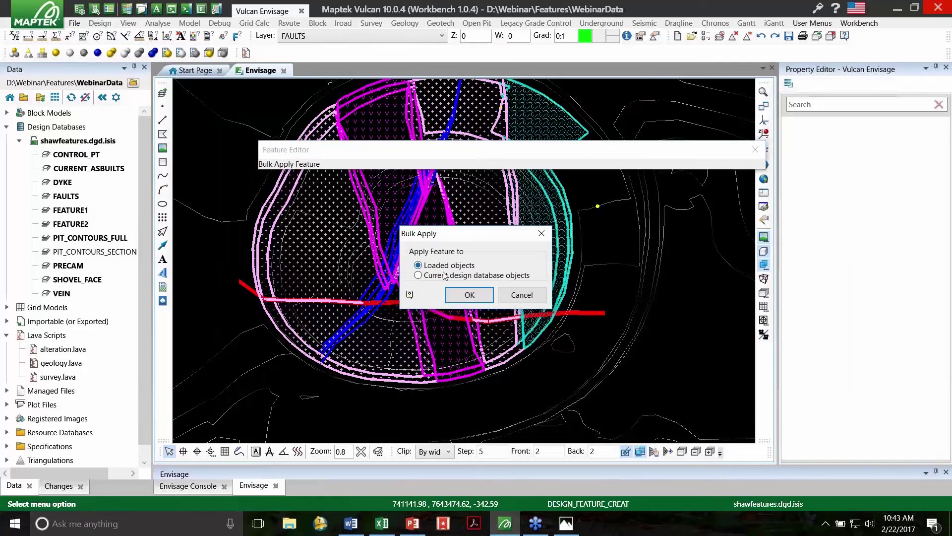
pyautogui.click(472, 289)
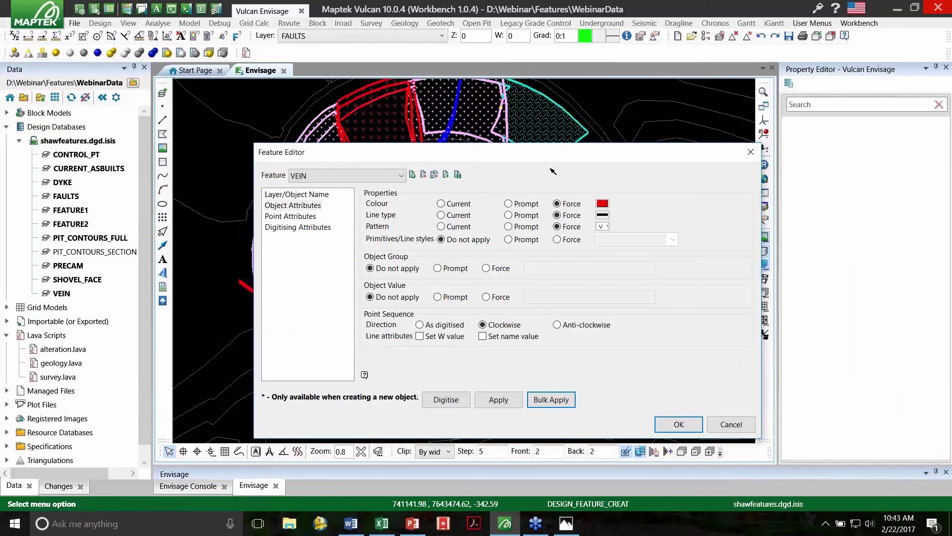
pyautogui.press('Escape')
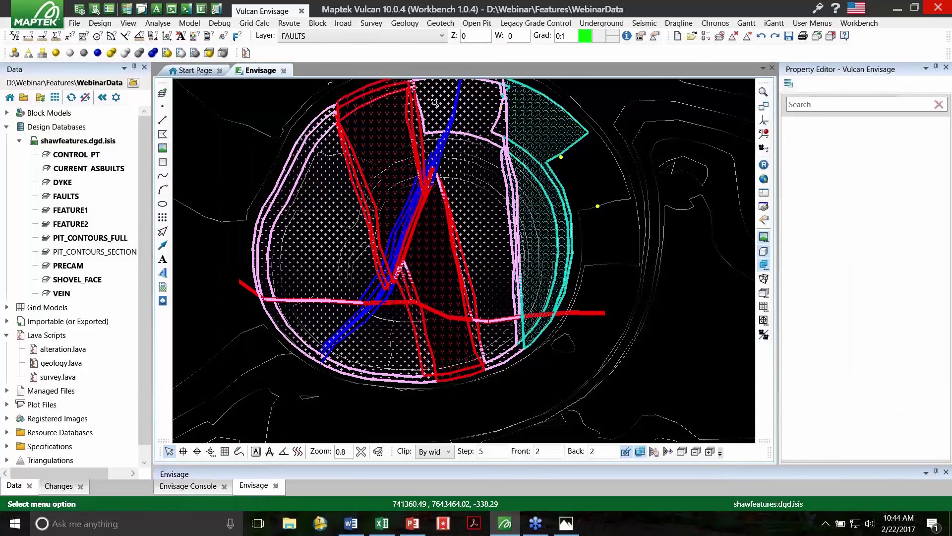
# - Zoom out and pan the view over to the underground workings
pyautogui.scroll(-7, 435, 102)
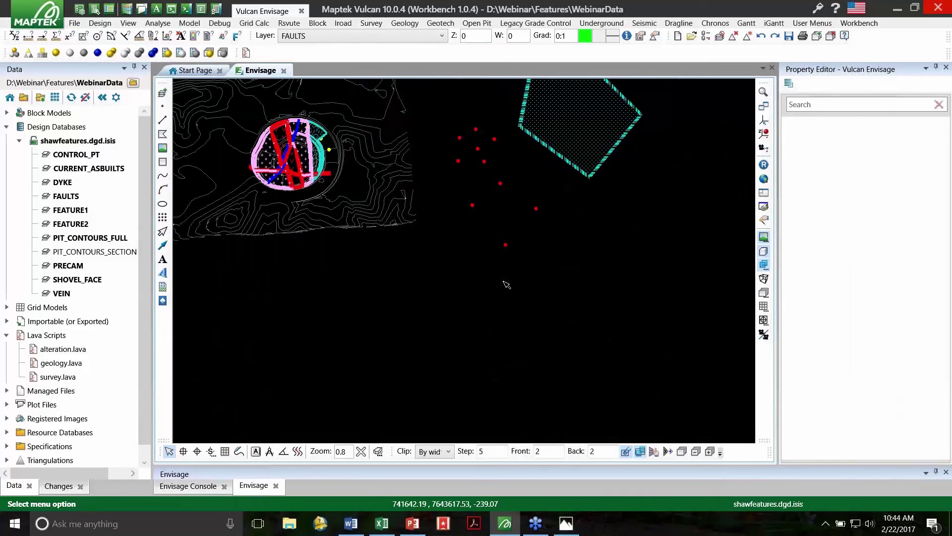
pyautogui.scroll(-2, 503, 281)
pyautogui.moveTo(503, 282); pyautogui.dragTo(398, 212, button='middle')
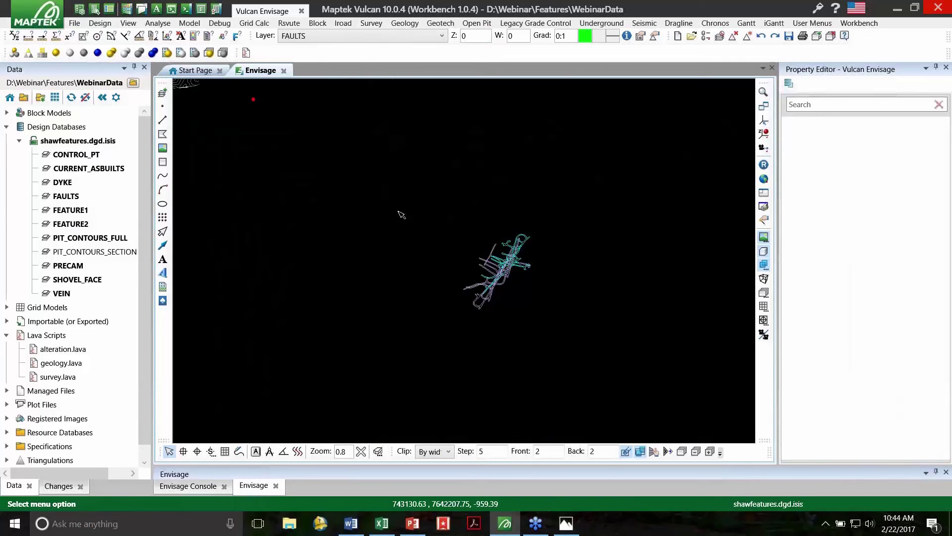
pyautogui.scroll(6, 521, 275)
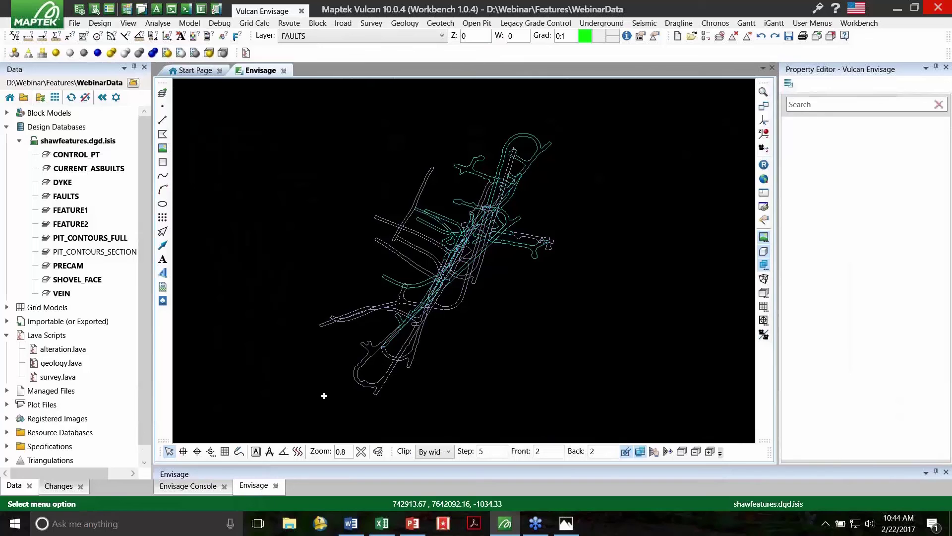
# - In Excel, inspect columns A, B and D of the new_shots data
pyautogui.hotkey('alt', 'Tab')
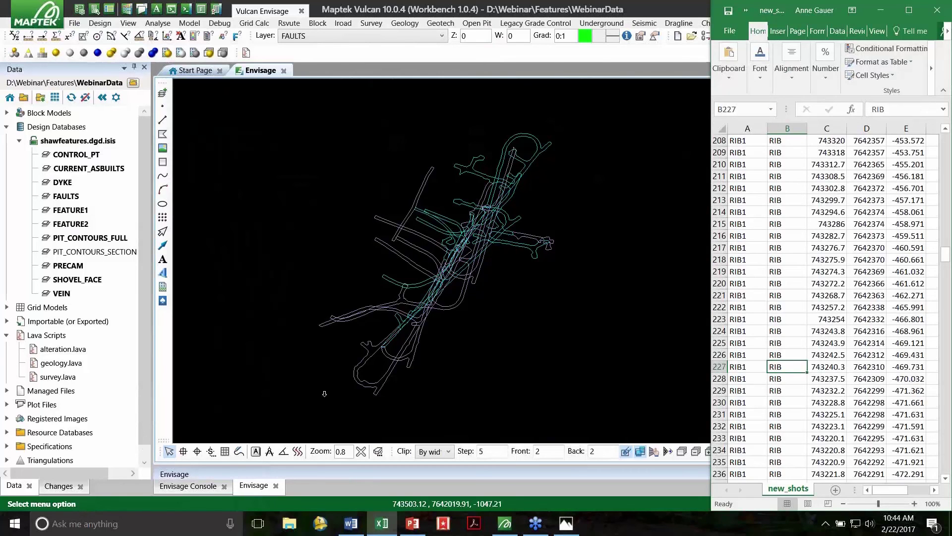
pyautogui.click(747, 129)
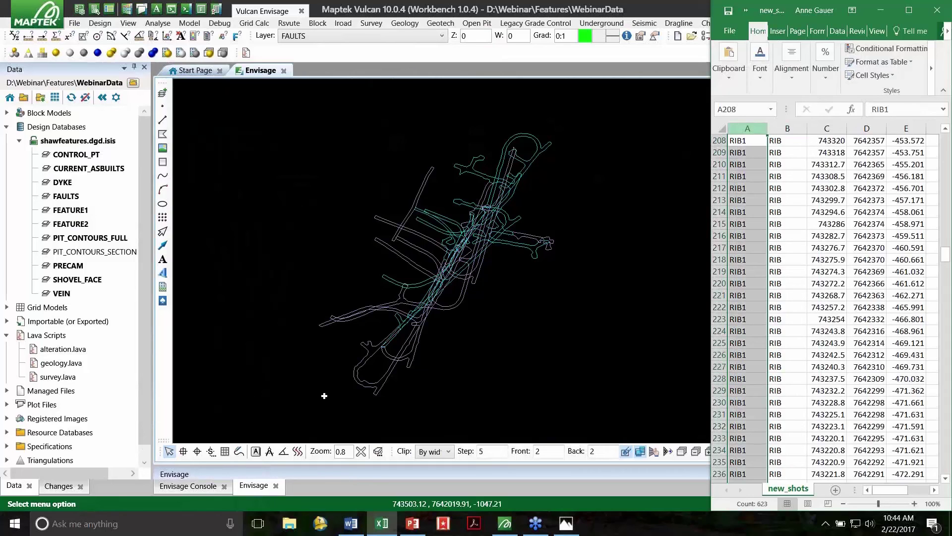
pyautogui.press('Right')
pyautogui.hotkey('ctrl', 'space')
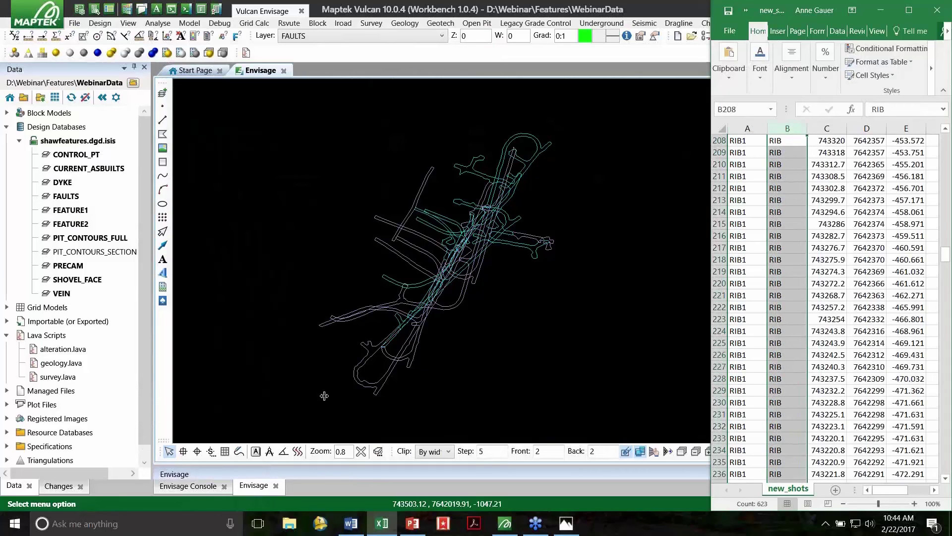
pyautogui.press('Right')
pyautogui.press('Right')
pyautogui.hotkey('ctrl', 'space')
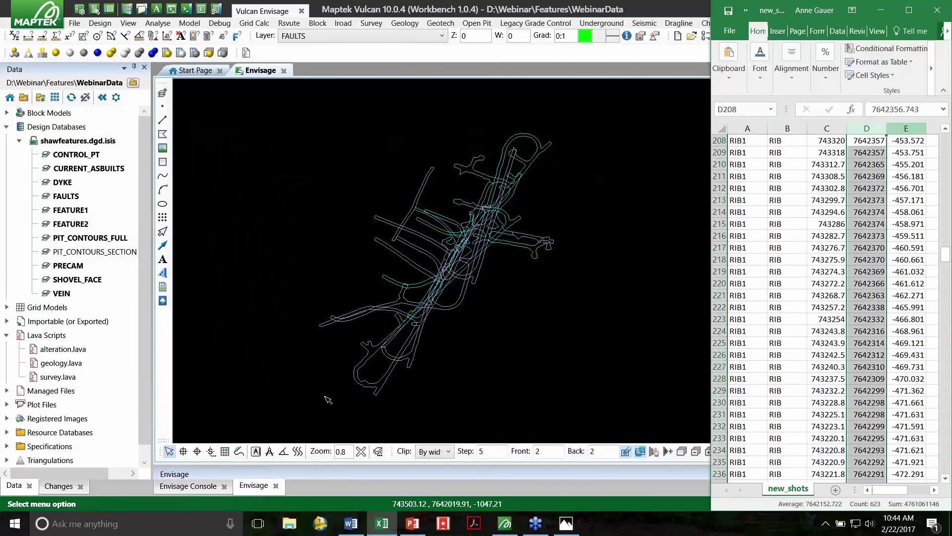
# - Return to Vulcan and open the File > Import choices
pyautogui.click(328, 399)
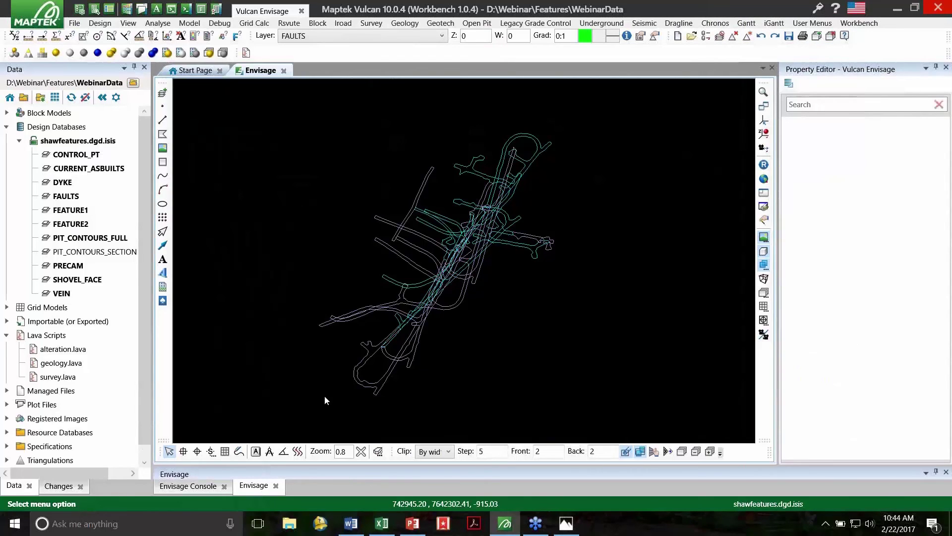
pyautogui.press('alt')
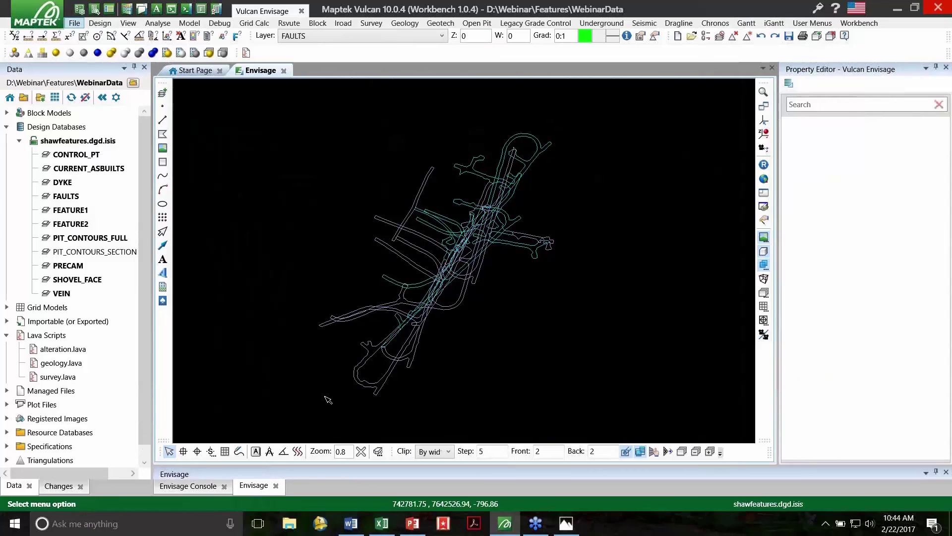
pyautogui.press('Return')
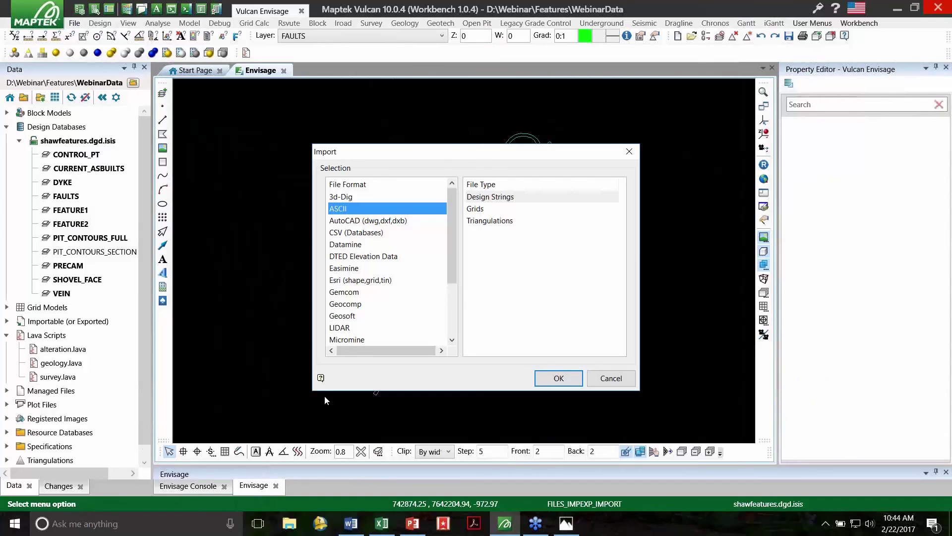
# - Start an ASCII Design Strings import onto layer NEW_ASBUILT using the FEATURES_WEBINAR specification
pyautogui.press('Return')
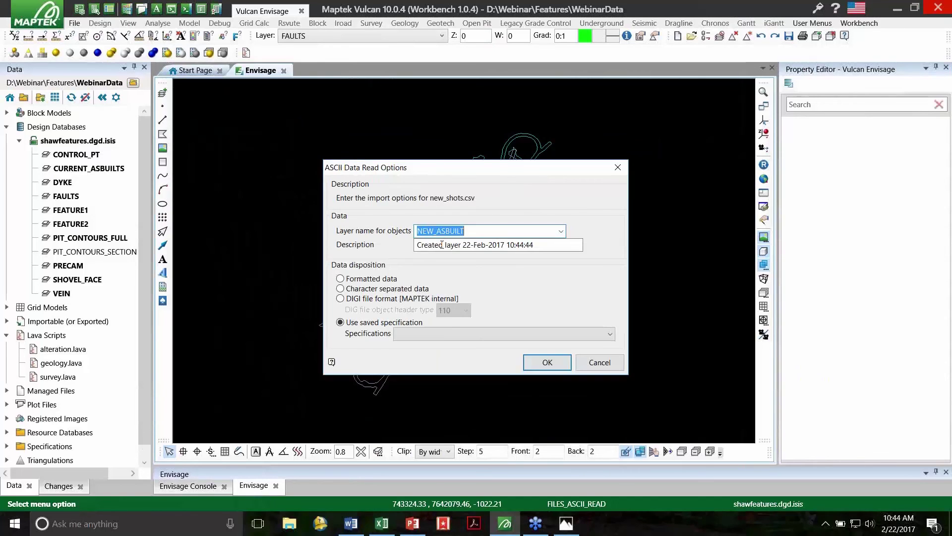
pyautogui.write('NEW_ASB')
pyautogui.click(506, 334)
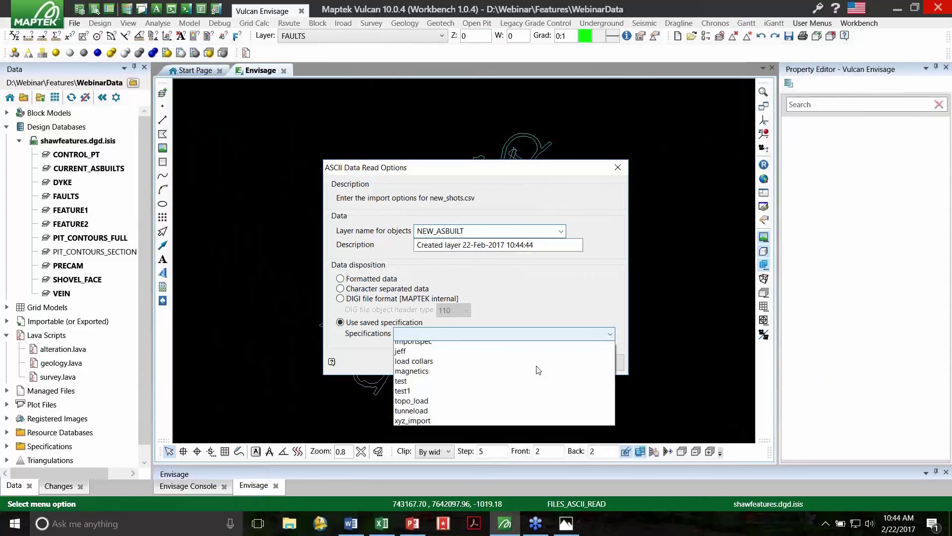
pyautogui.scroll(1, 538, 370)
pyautogui.click(500, 351)
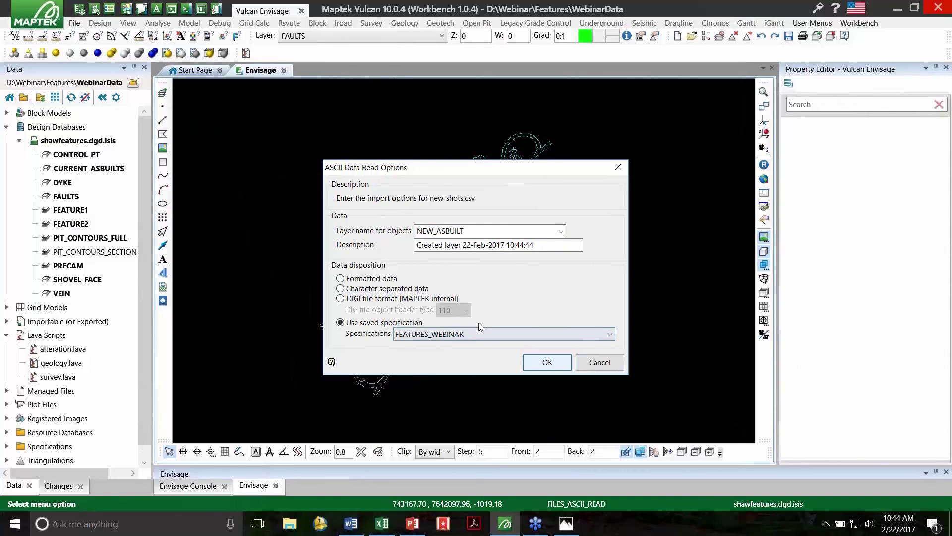
pyautogui.press('Return')
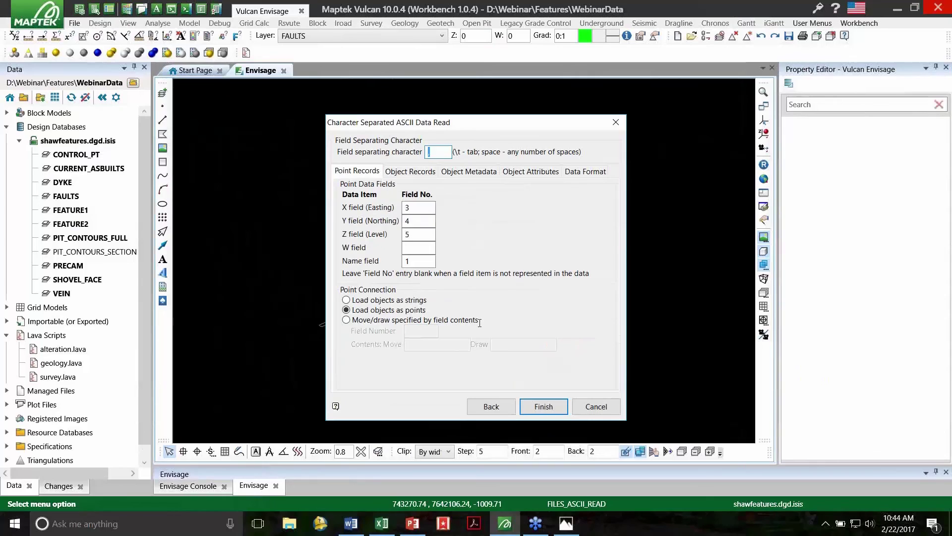
# - Set the Object Records feature field number to 2, finish, and save the specification
pyautogui.press('Tab')
pyautogui.press('Tab')
pyautogui.press('Tab')
pyautogui.press('Tab')
pyautogui.hotkey('ctrl', 'Tab')
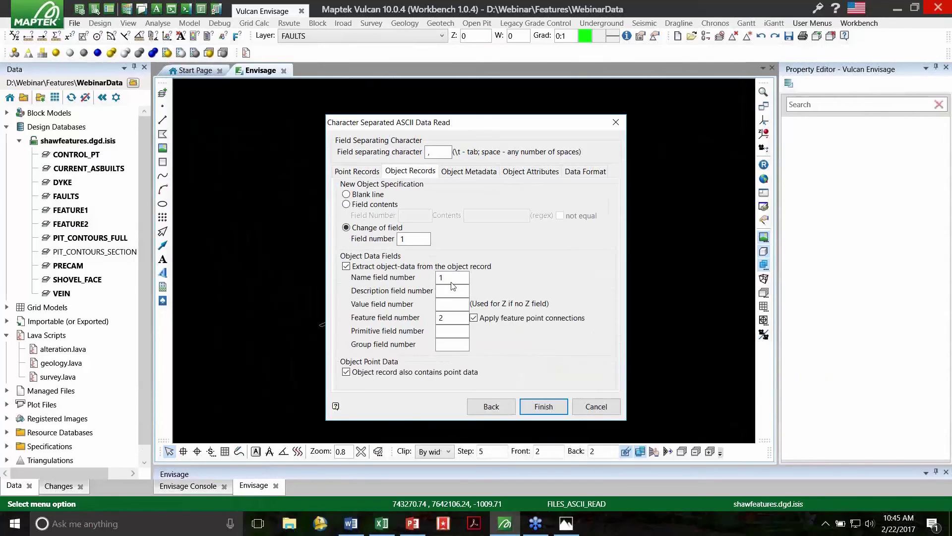
pyautogui.click(449, 319)
pyautogui.moveTo(438, 318); pyautogui.dragTo(479, 319)
pyautogui.click(543, 407)
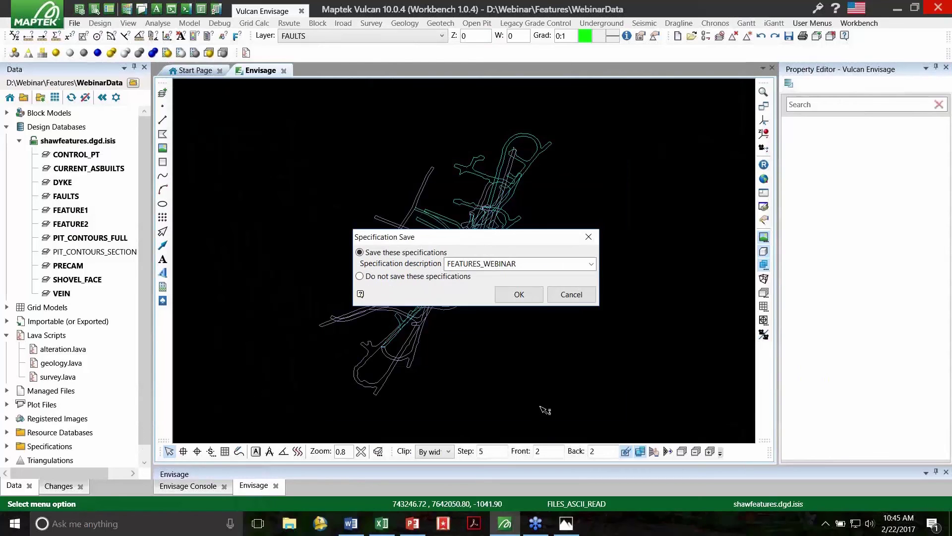
pyautogui.press('Return')
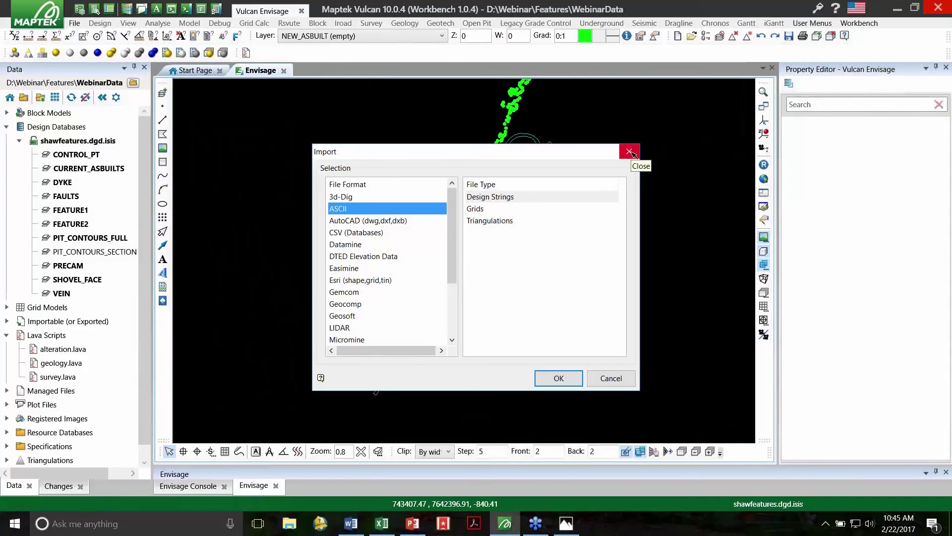
# - Close the Import dialog and rotate the view of the imported shot points
pyautogui.click(630, 151)
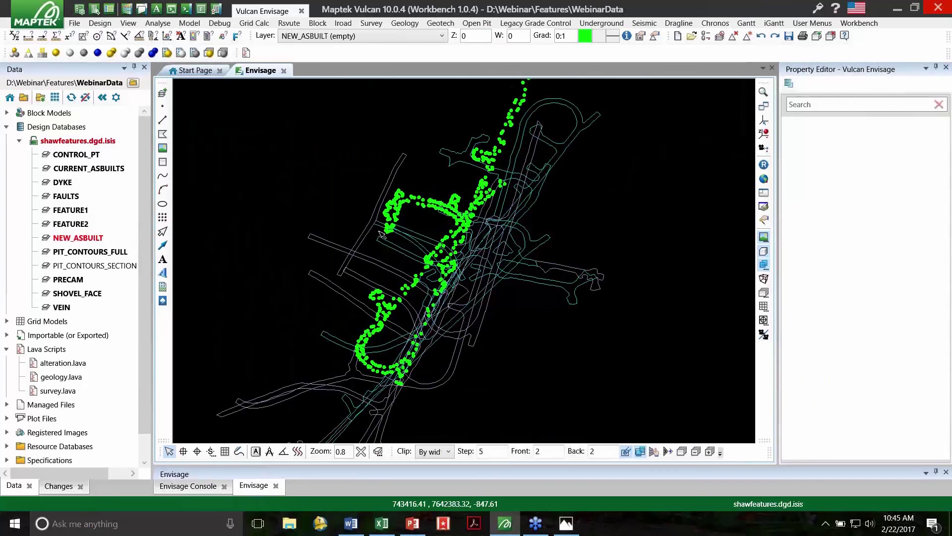
pyautogui.scroll(2, 381, 233)
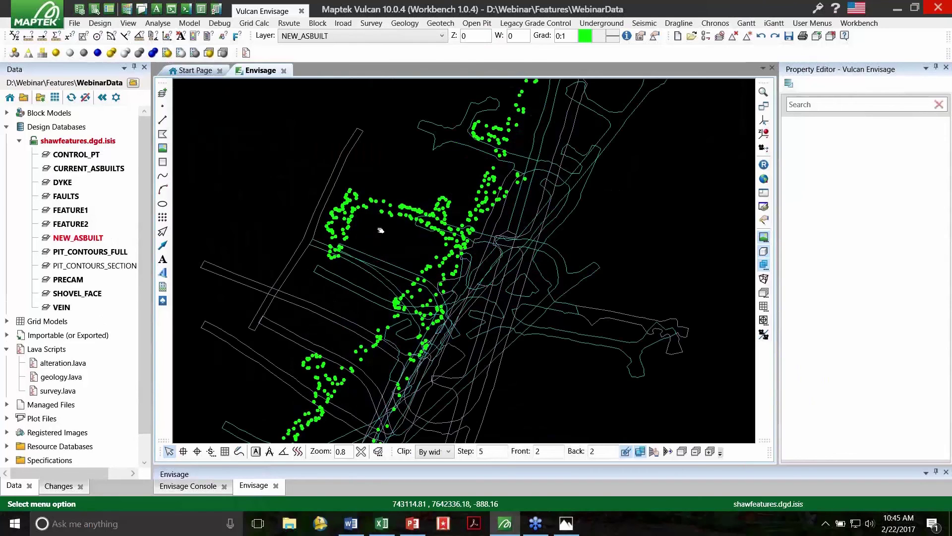
pyautogui.moveTo(383, 201); pyautogui.dragTo(395, 201)
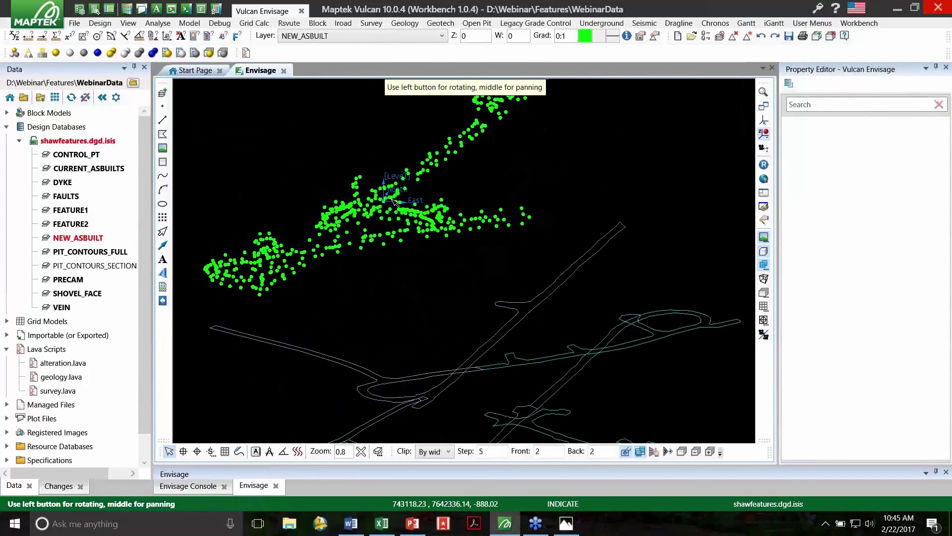
pyautogui.rightClick(392, 200)
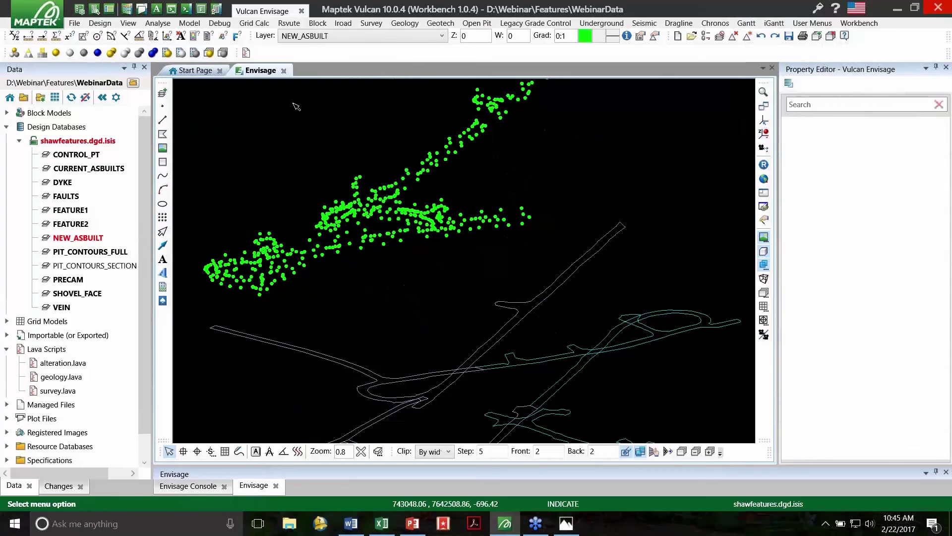
# - Select objects with feature codes BACK, FLOOR and RIB, then open the NEW_ASBUILT layer's options
pyautogui.click(163, 286)
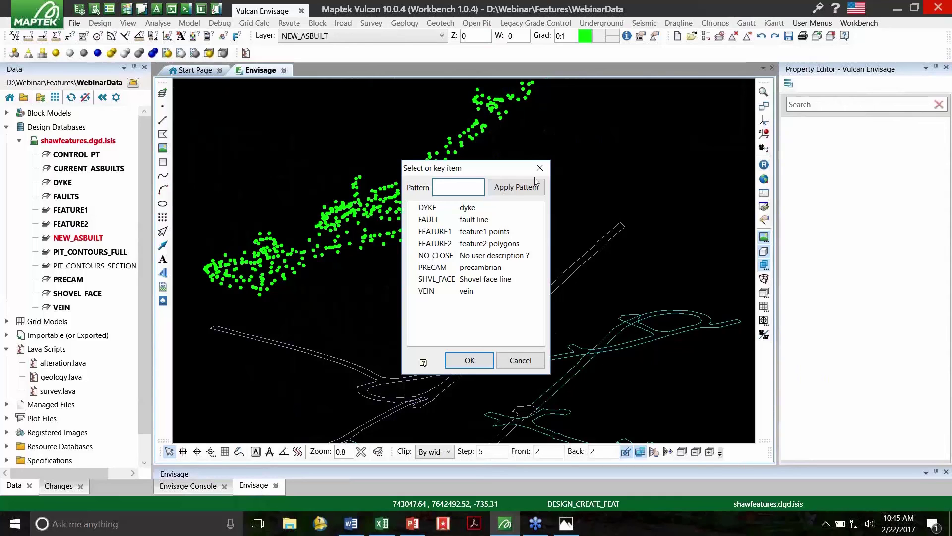
pyautogui.click(250, 53)
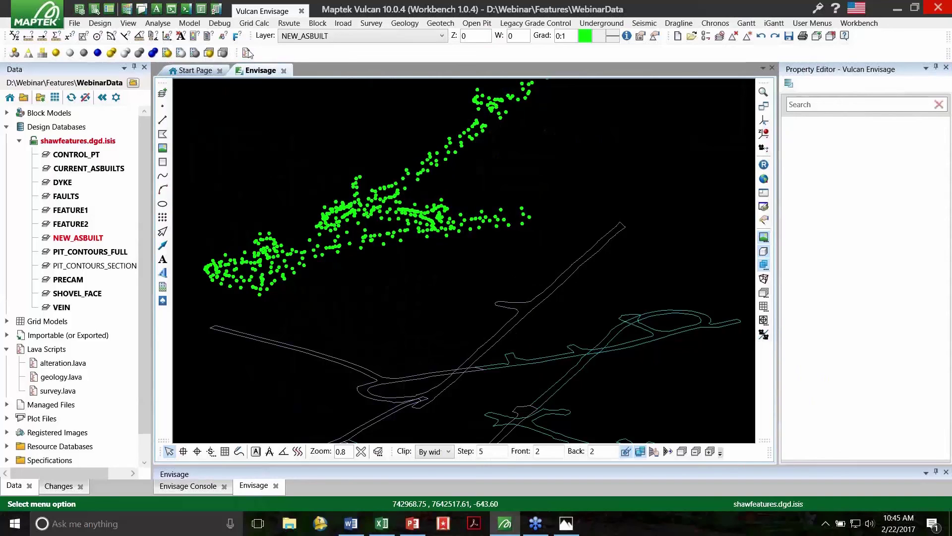
pyautogui.click(164, 288)
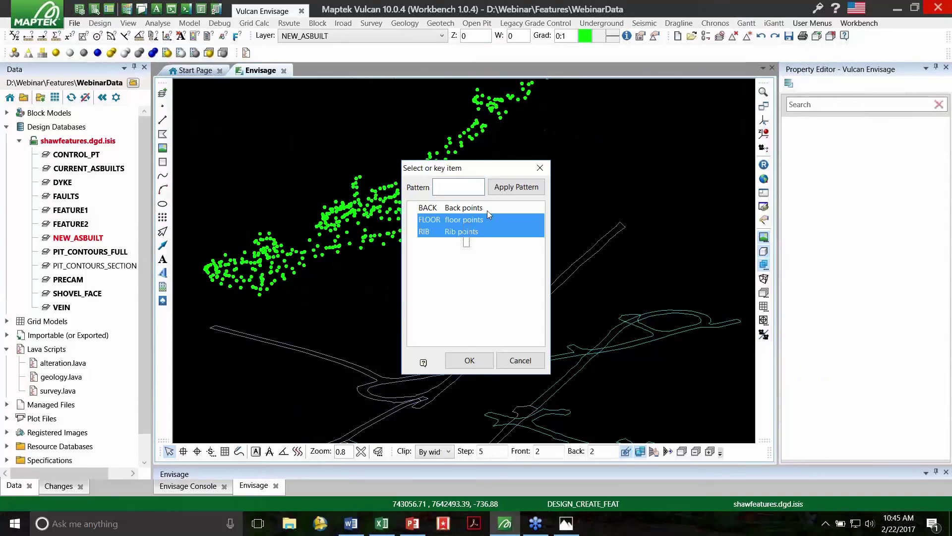
pyautogui.click(487, 208)
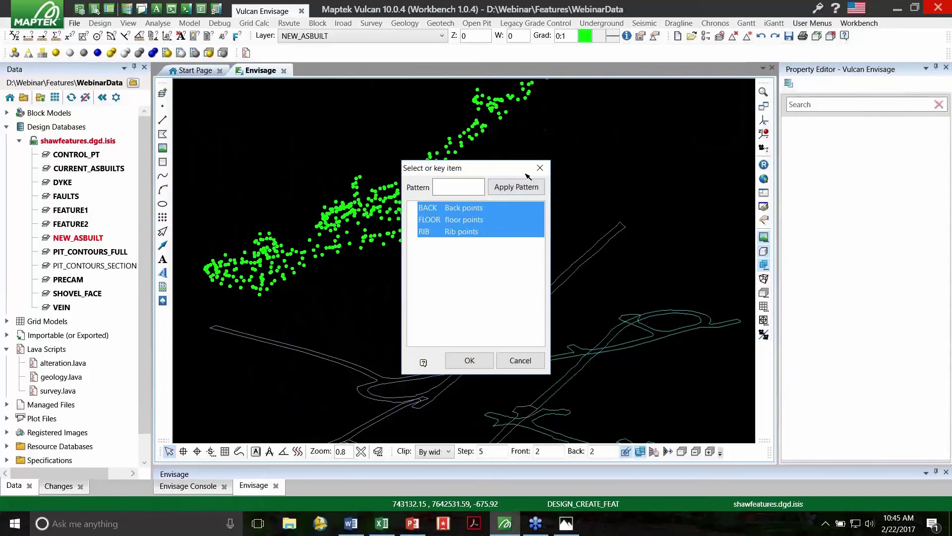
pyautogui.press('Return')
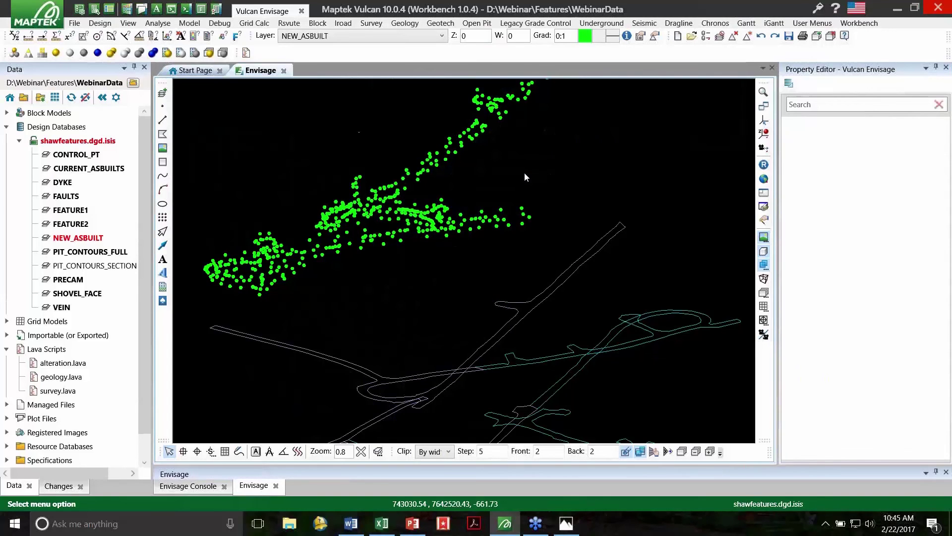
pyautogui.rightClick(74, 237)
# - Delete the NEW_ASBUILT contents and rerun the ASCII read, showing yellow and red shot points
pyautogui.click(106, 367)
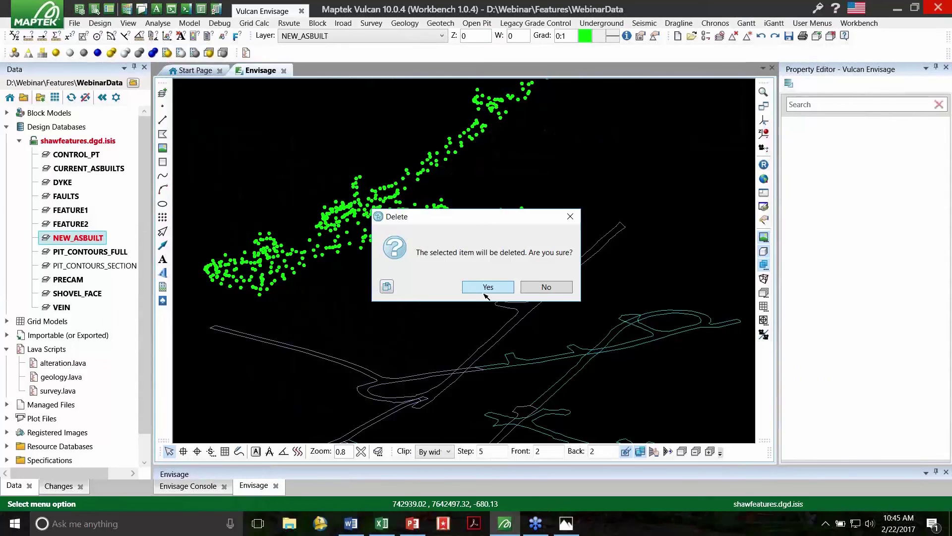
pyautogui.click(485, 288)
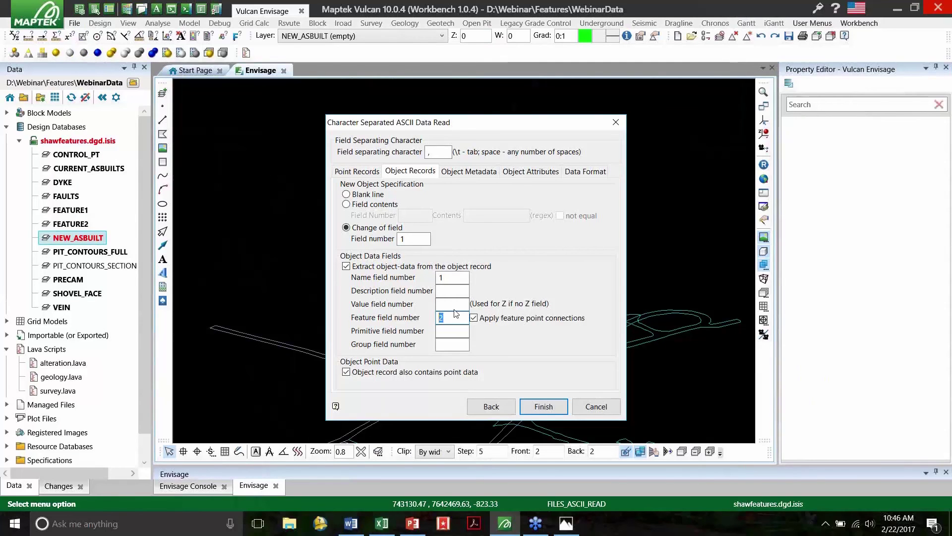
pyautogui.click(543, 408)
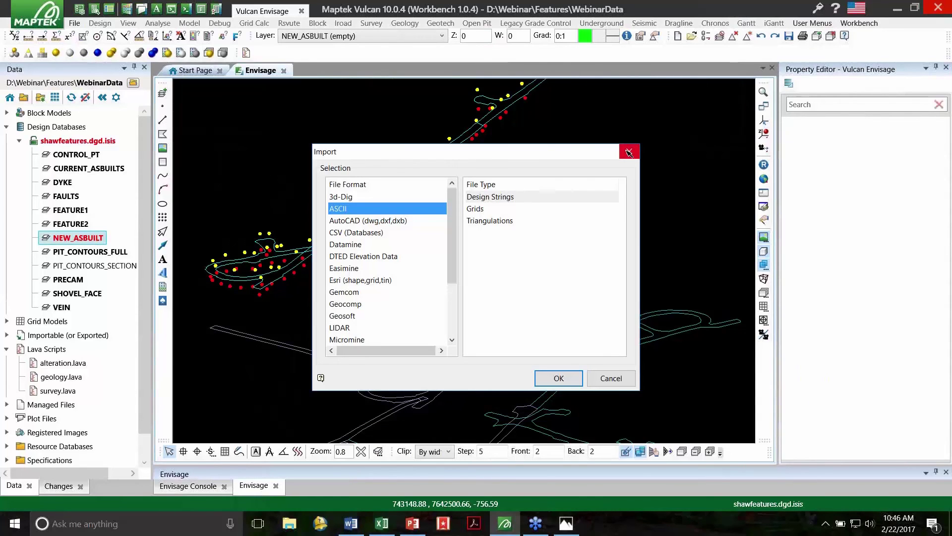
pyautogui.click(628, 152)
pyautogui.scroll(5, 446, 221)
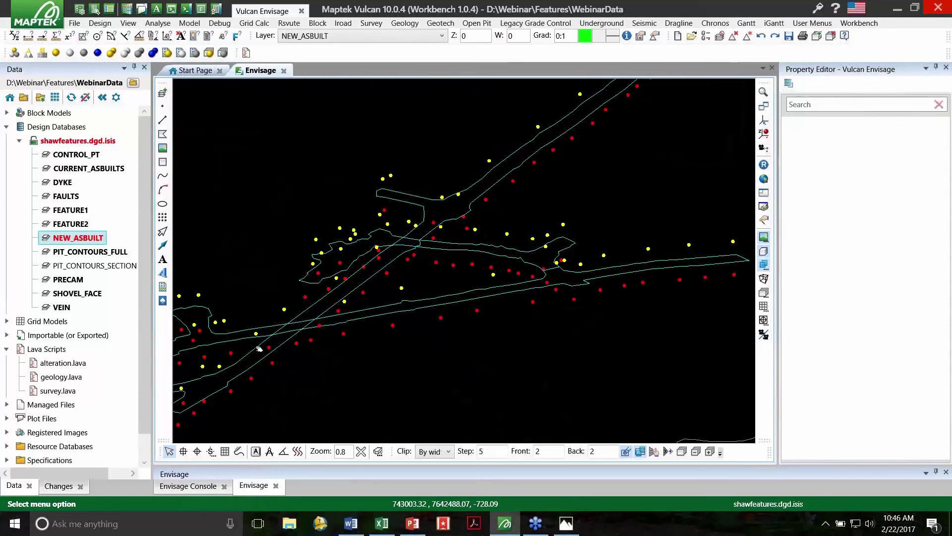
# - Inspect the BACK3, RIB3 and FLOOR1 polyline properties in the rotated view, then save the NEW_ASBUILT layer
pyautogui.press('r')
pyautogui.moveTo(259, 350); pyautogui.dragTo(389, 325)
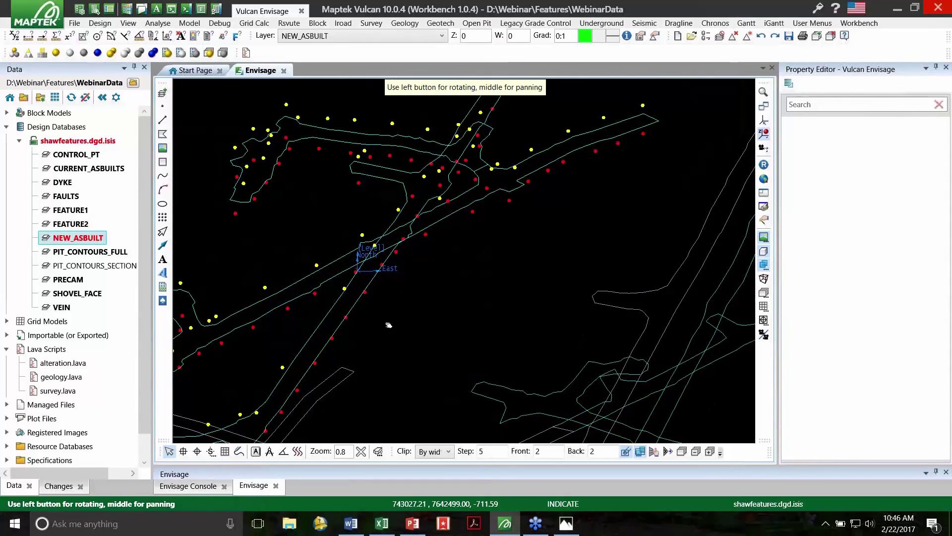
pyautogui.rightClick(403, 236)
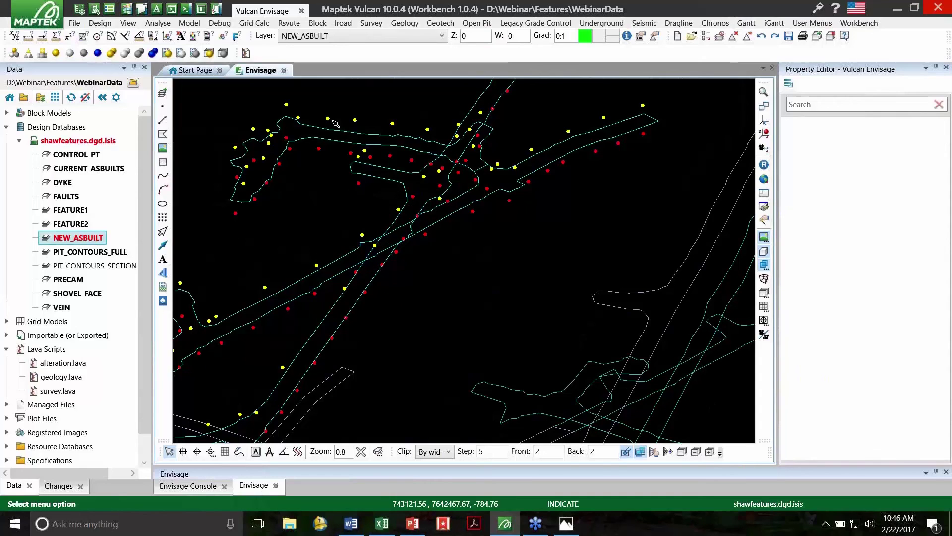
pyautogui.click(325, 143)
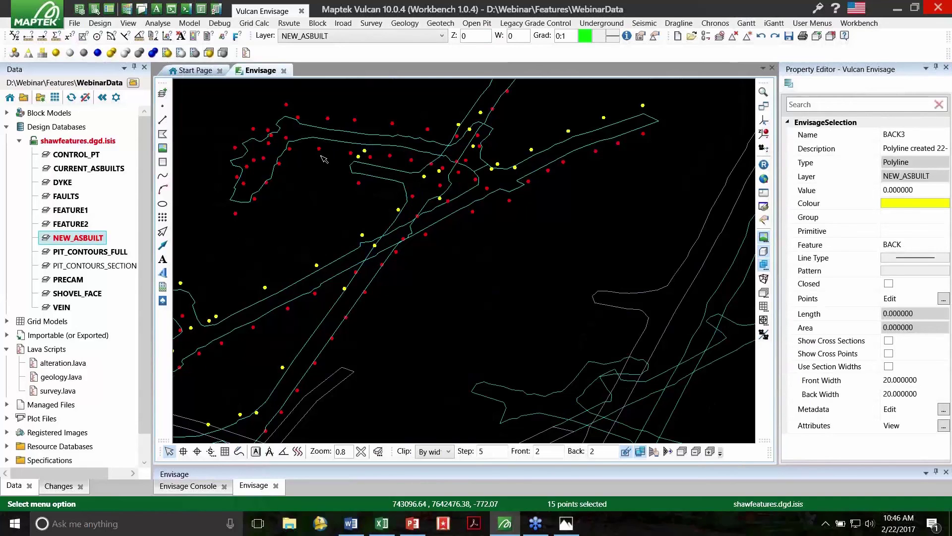
pyautogui.click(322, 154)
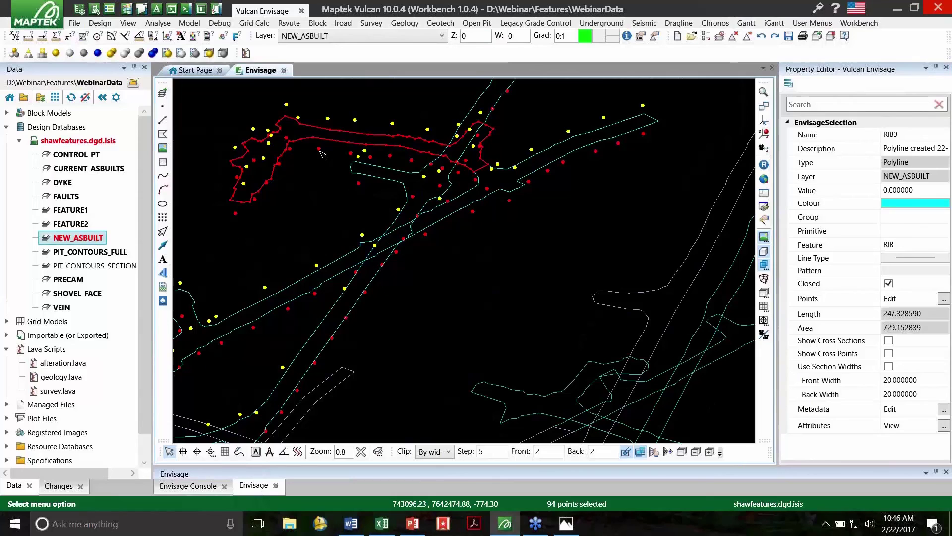
pyautogui.click(321, 151)
pyautogui.click(323, 154)
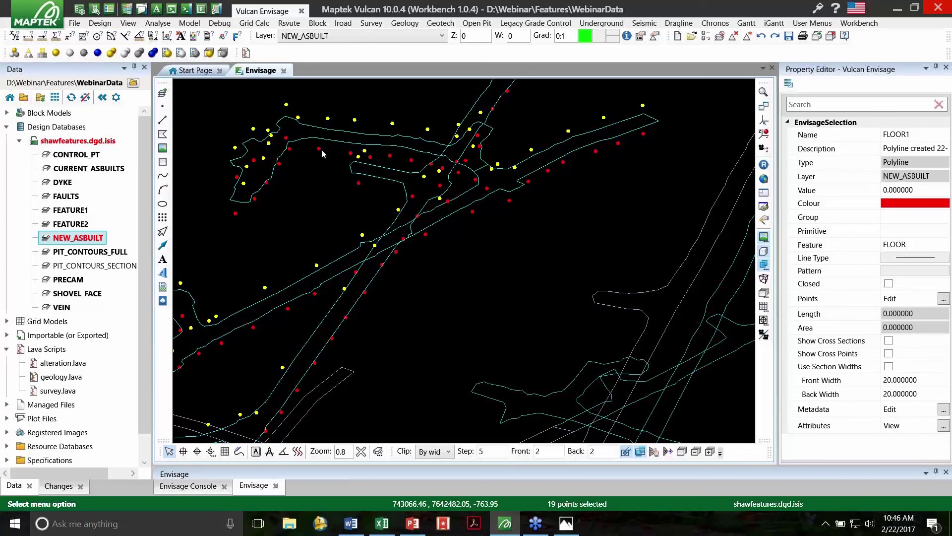
pyautogui.hotkey('ctrl', 's')
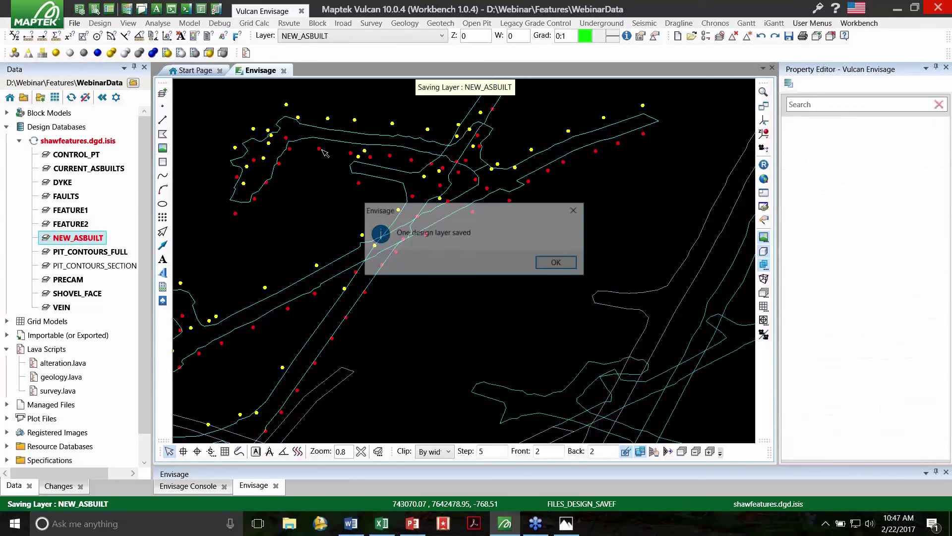
pyautogui.scroll(-5, 495, 153)
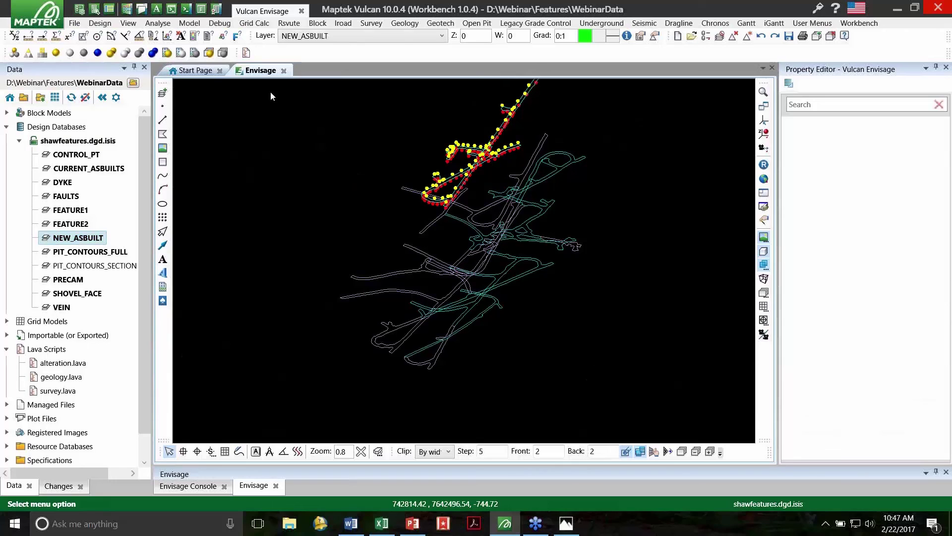
# - Review the Design > Feature Edit > Default file setting and browse the .ftd files, leaving survey.ftd unchanged
pyautogui.click(100, 23)
pyautogui.press('Down')
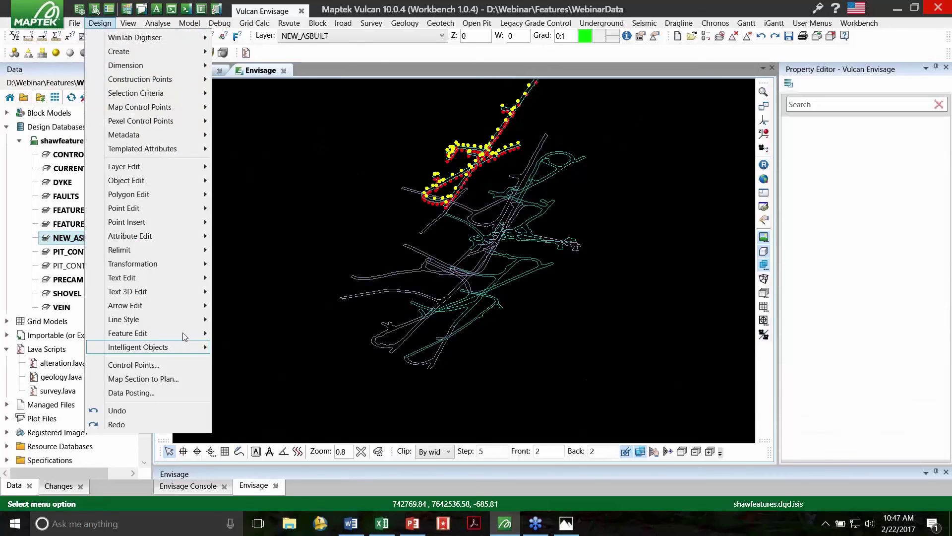
pyautogui.moveTo(185, 334)
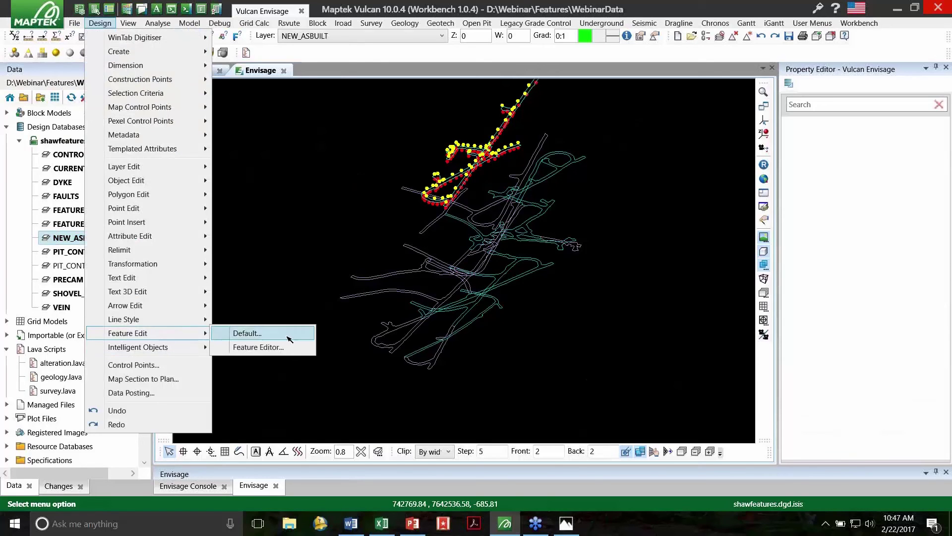
pyautogui.click(288, 337)
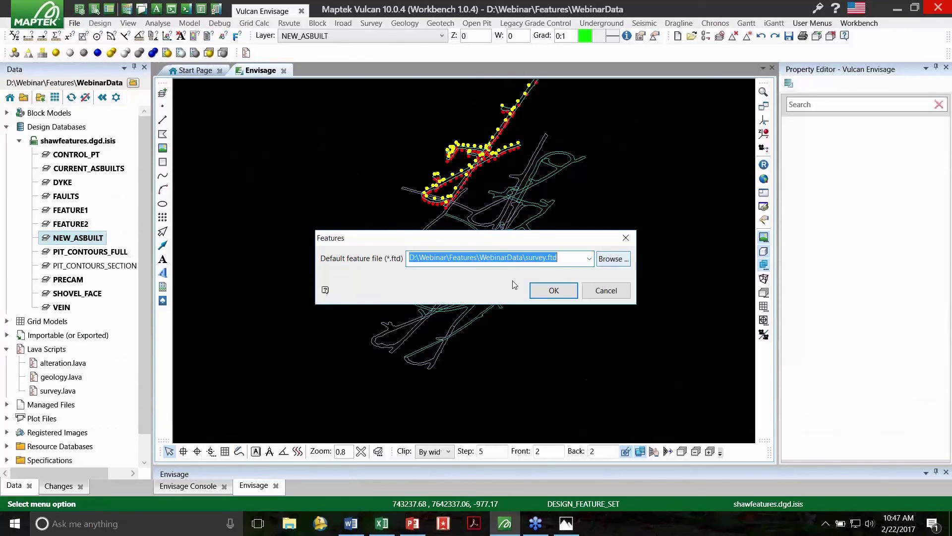
pyautogui.click(613, 259)
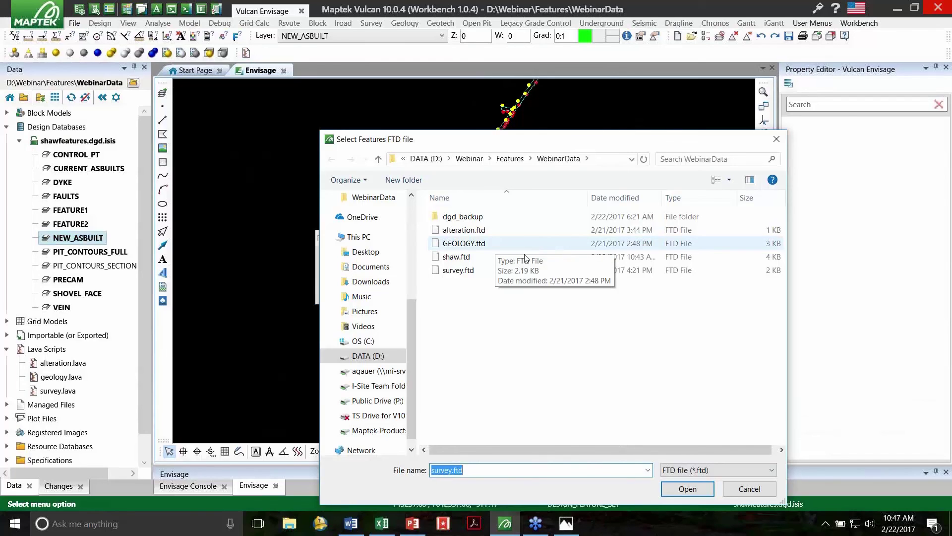
pyautogui.click(777, 139)
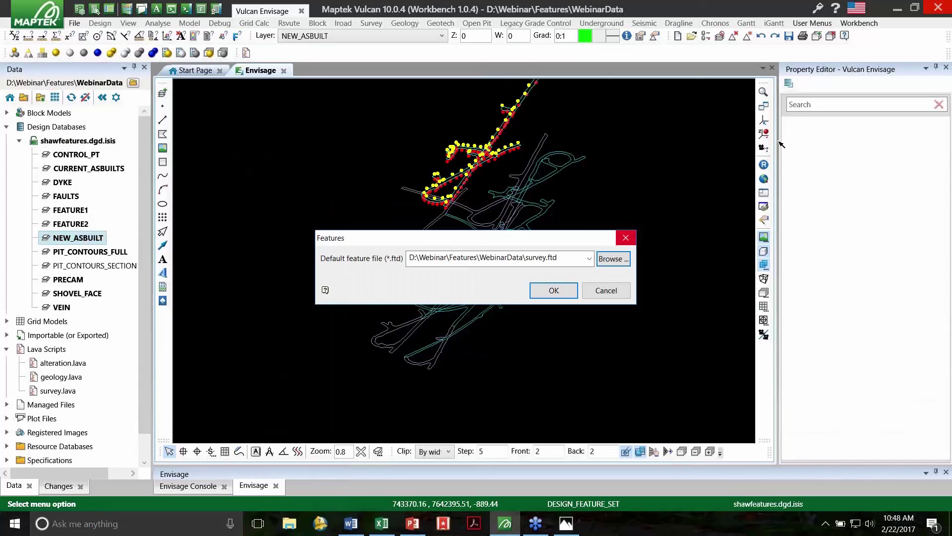
pyautogui.click(626, 237)
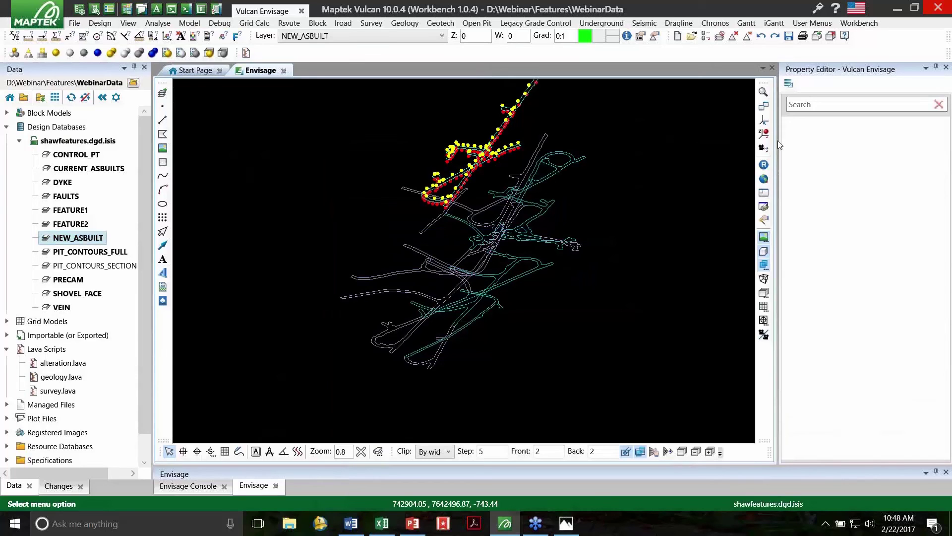
# - Create a macro named geology via File > Macro Create, overwriting the existing geology.lava
pyautogui.click(108, 25)
pyautogui.click(74, 23)
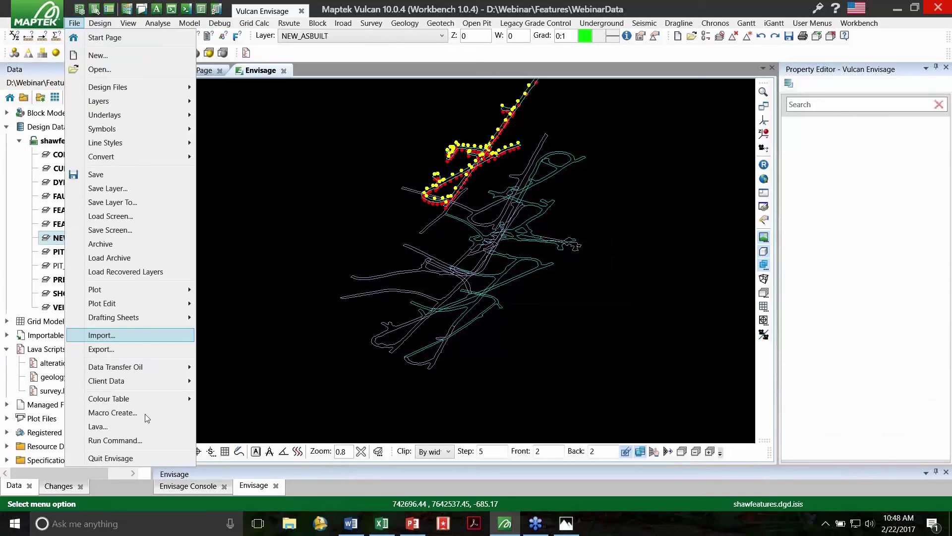
pyautogui.click(145, 414)
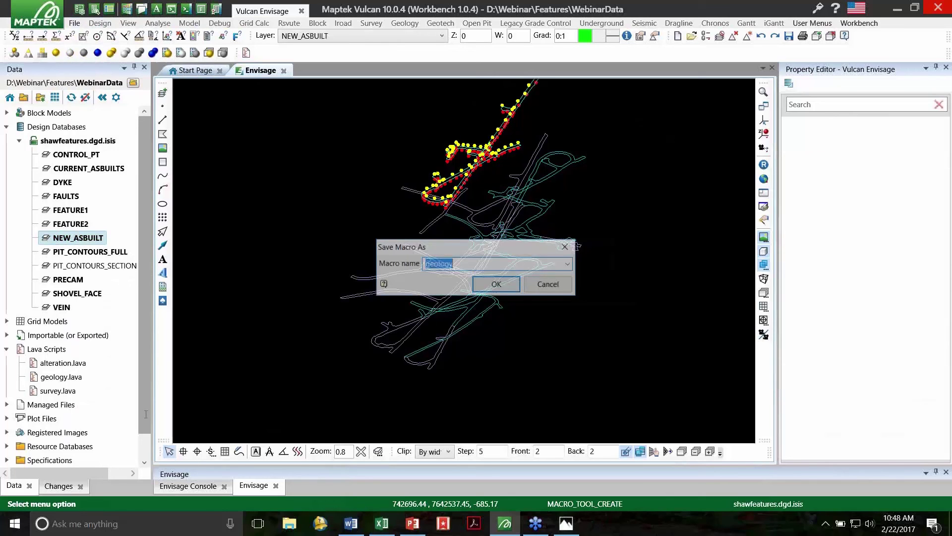
pyautogui.click(453, 266)
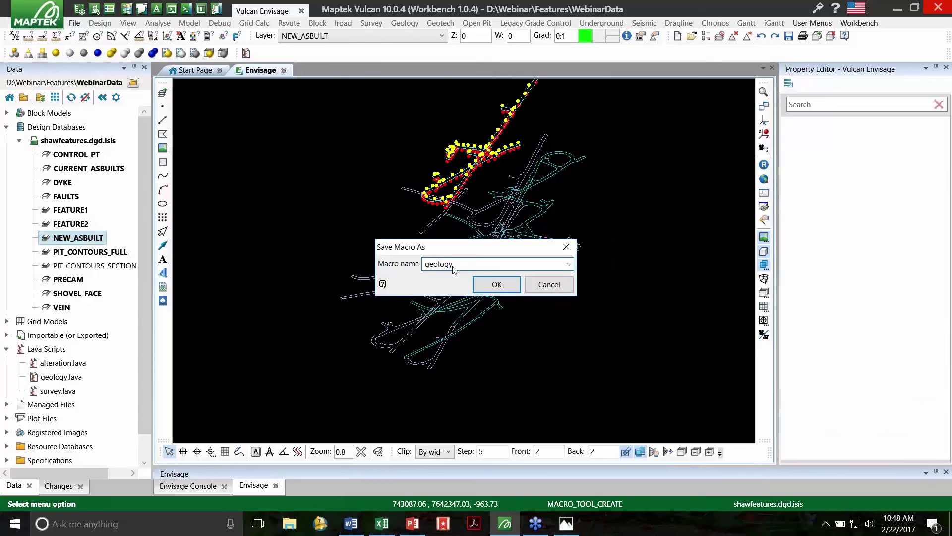
pyautogui.click(497, 285)
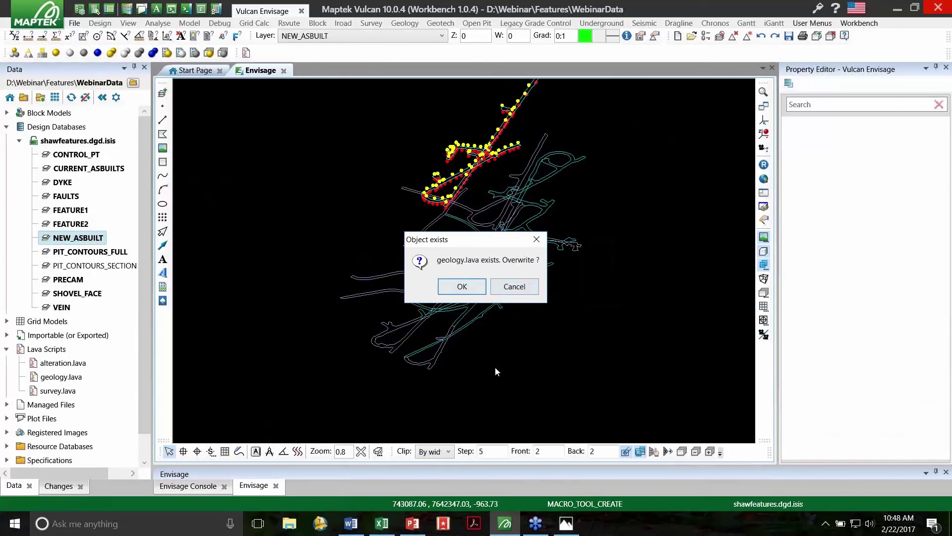
pyautogui.press('Return')
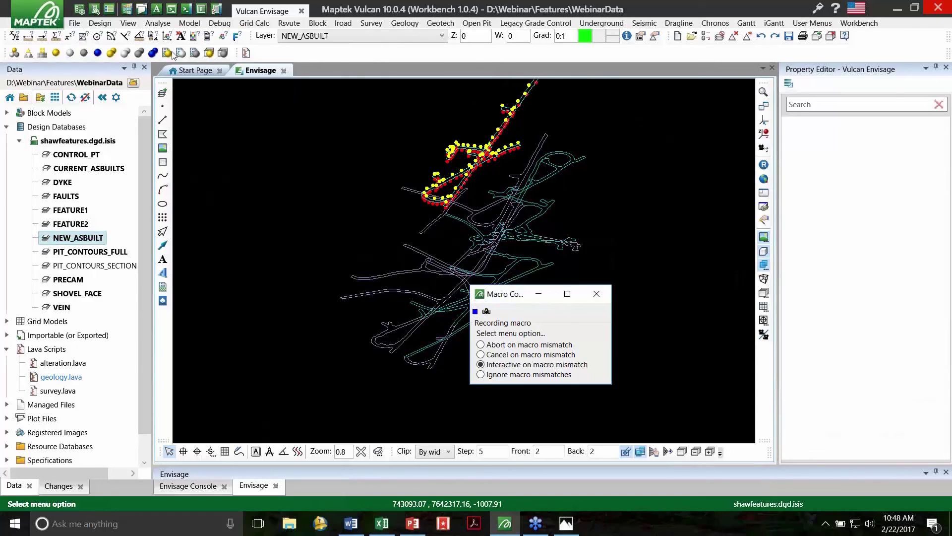
# - Set GEOLOGY.ftd as the default feature file
pyautogui.click(101, 24)
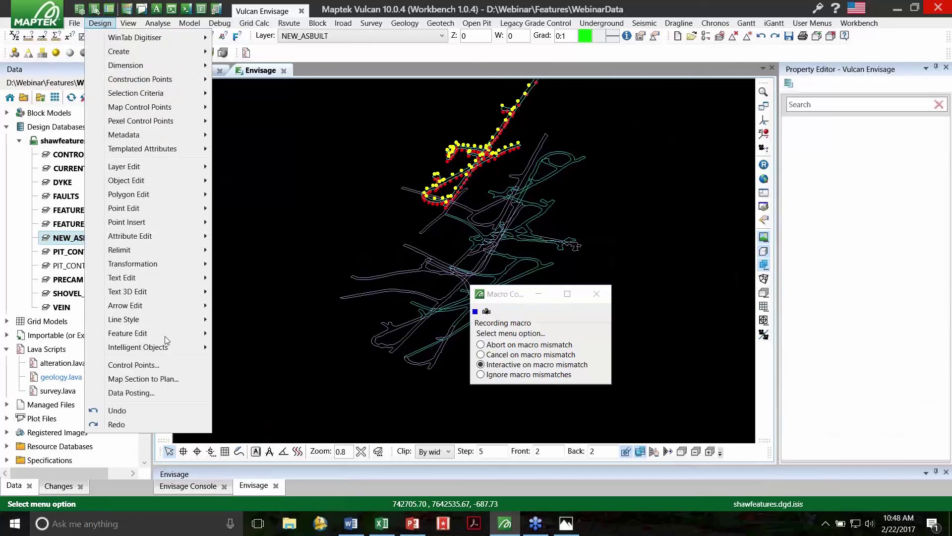
pyautogui.moveTo(171, 333)
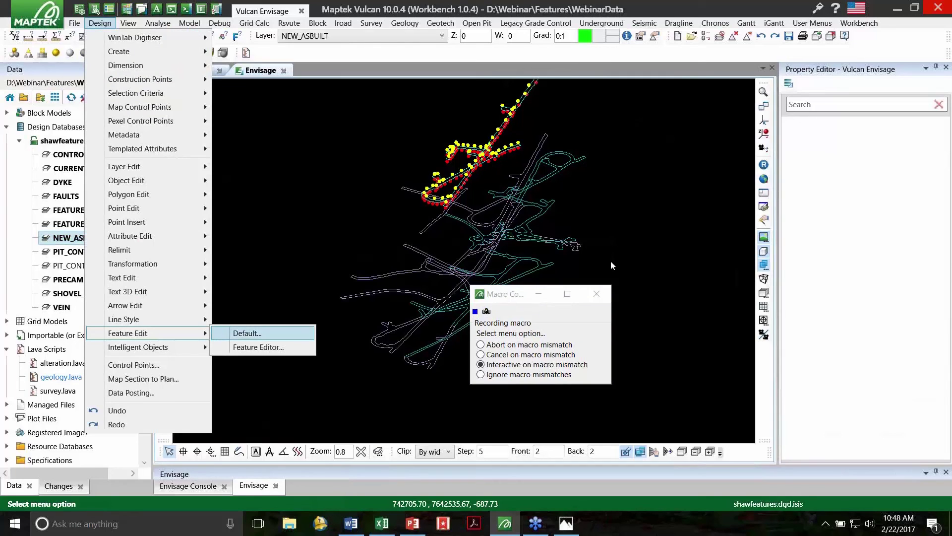
pyautogui.press('Return')
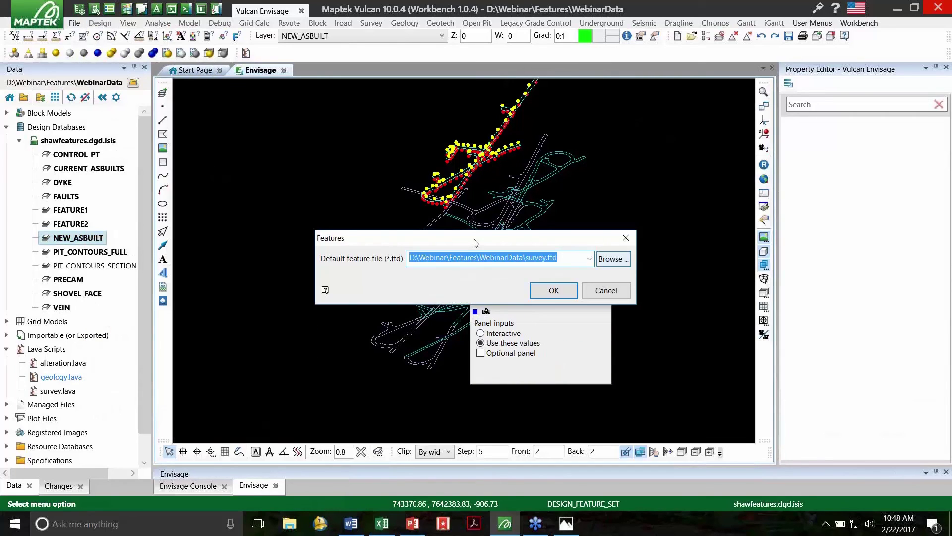
pyautogui.click(613, 259)
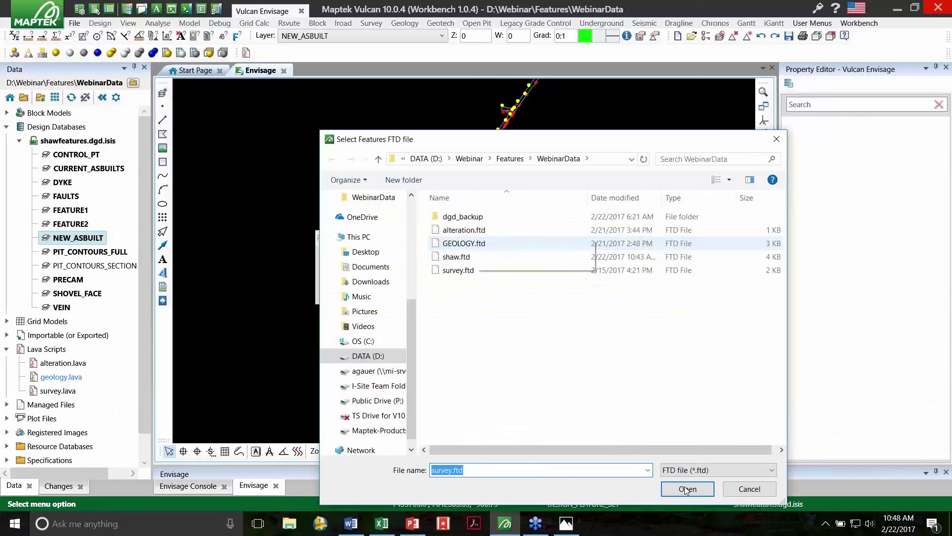
pyautogui.click(568, 243)
pyautogui.press('Return')
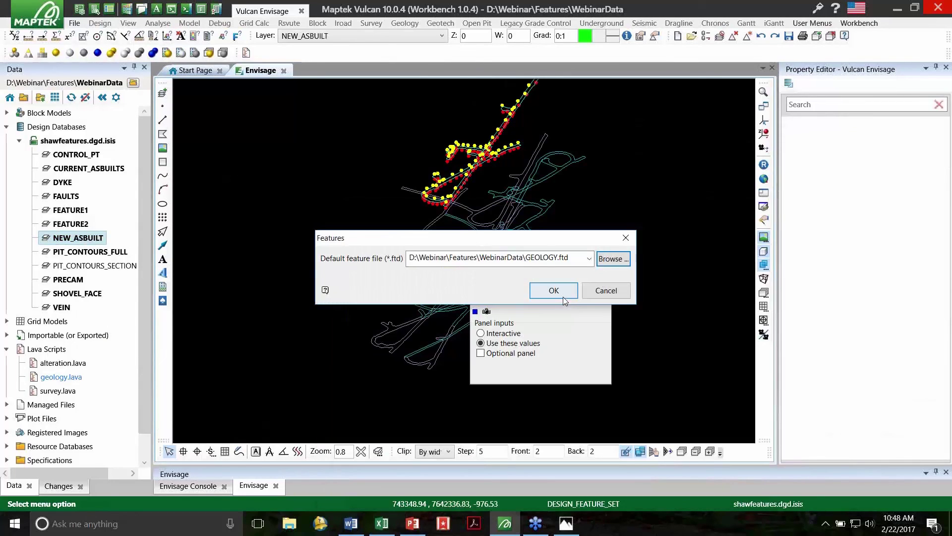
pyautogui.click(564, 297)
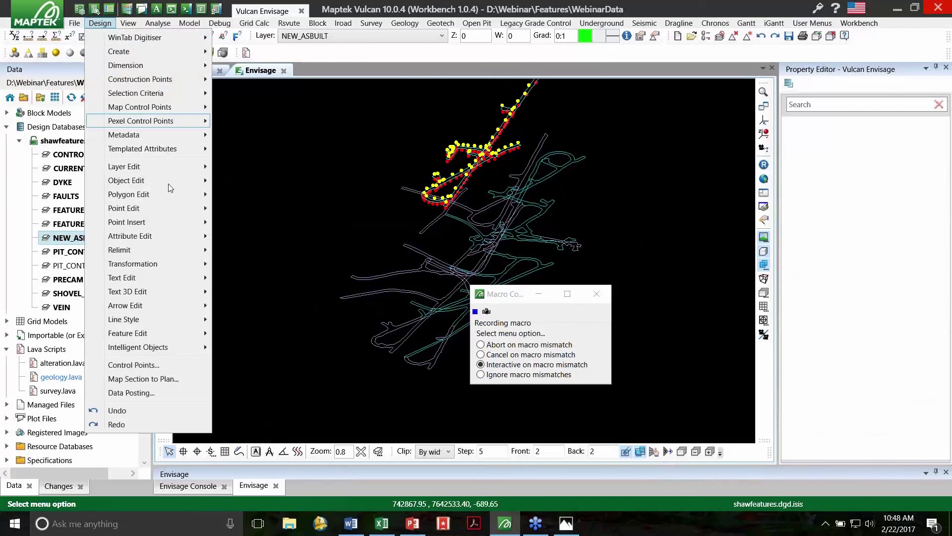
# - Start Design > Create > Features, then stop the macro recording and close the Macro Console and feature list
pyautogui.moveTo(168, 183)
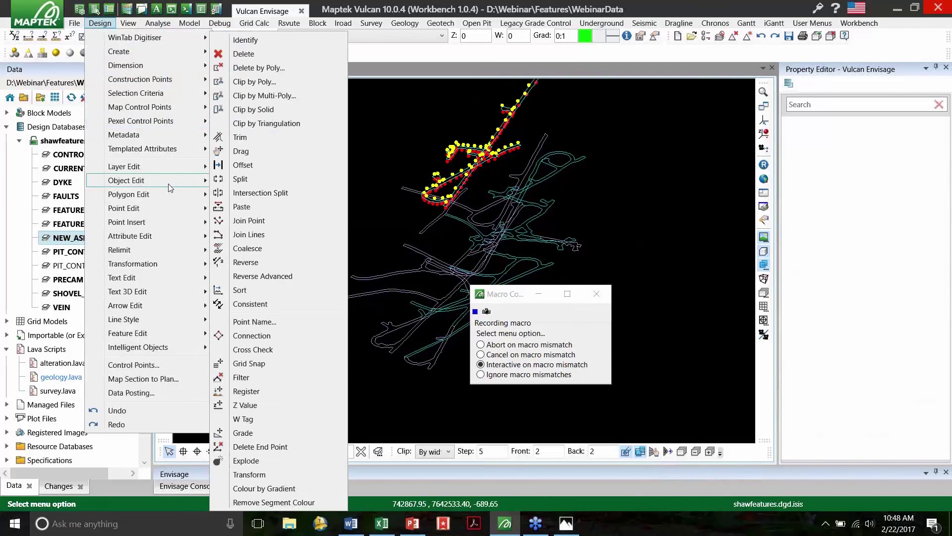
pyautogui.press('Down')
pyautogui.press('Down')
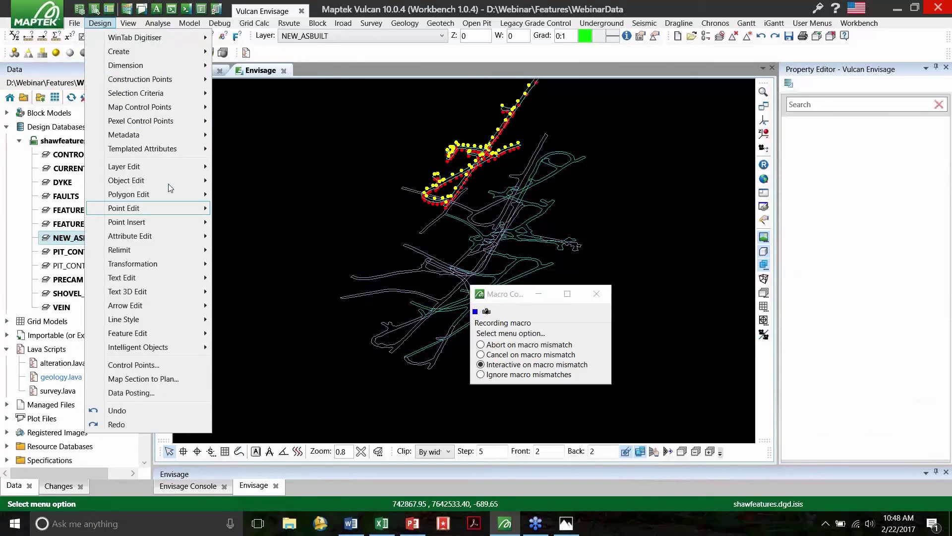
pyautogui.moveTo(149, 52)
pyautogui.press('Return')
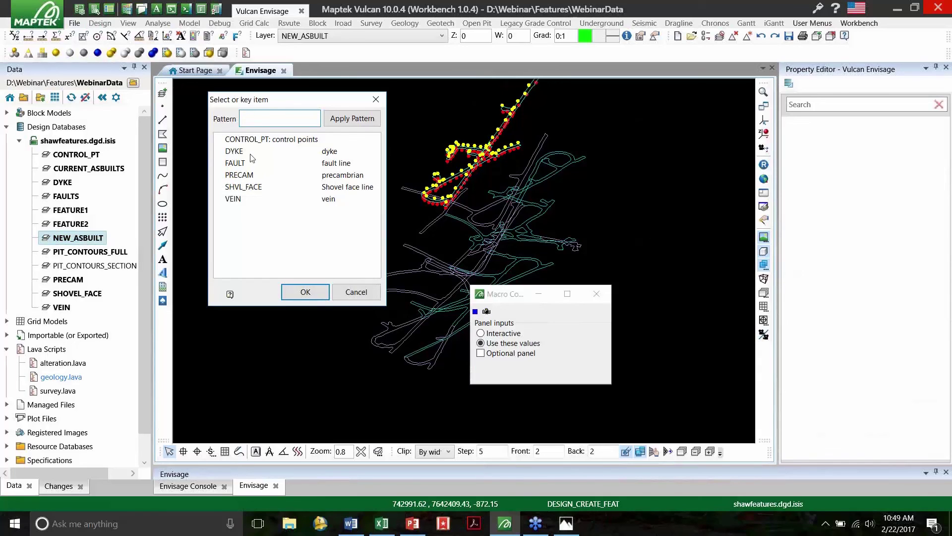
pyautogui.click(475, 312)
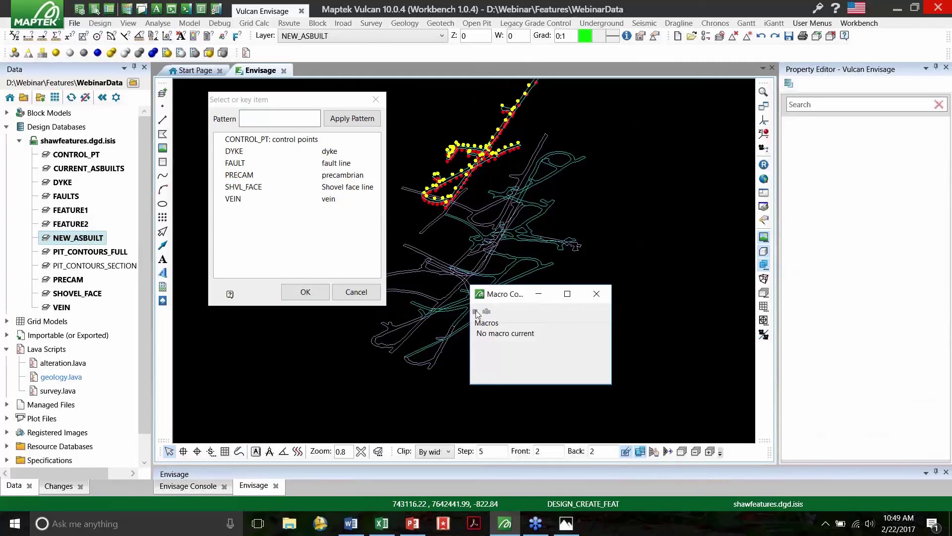
pyautogui.click(475, 312)
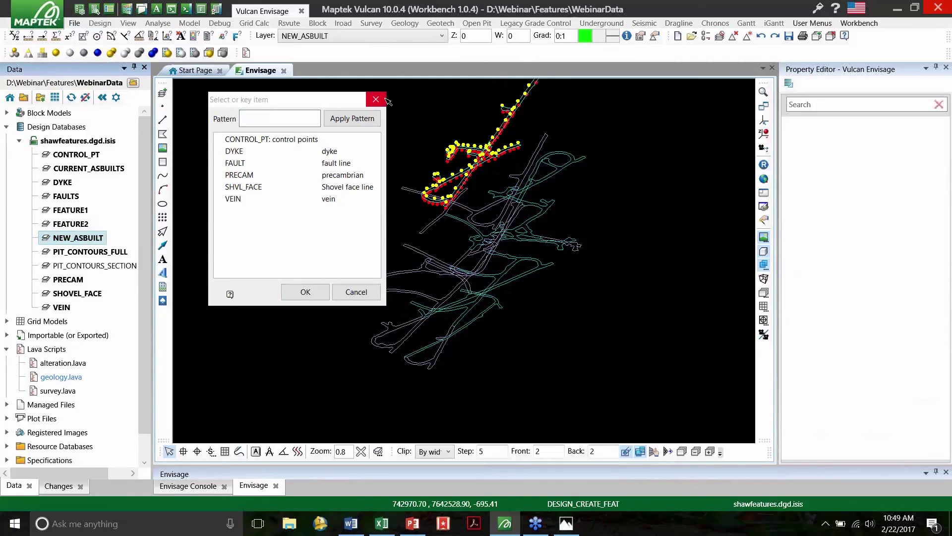
pyautogui.click(376, 100)
# - Open Workbench > Customise and expand the CallOnSurvey user toolbar entries
pyautogui.click(859, 23)
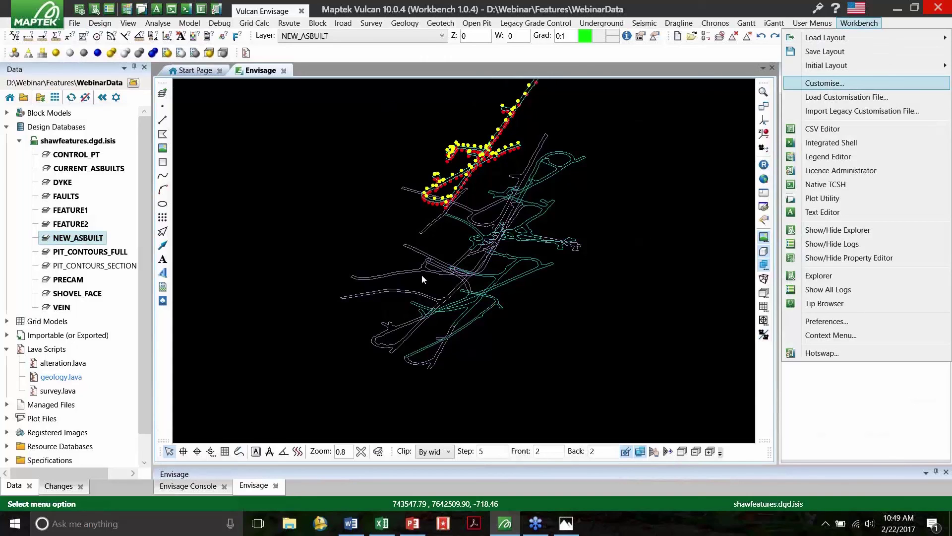
pyautogui.press('Return')
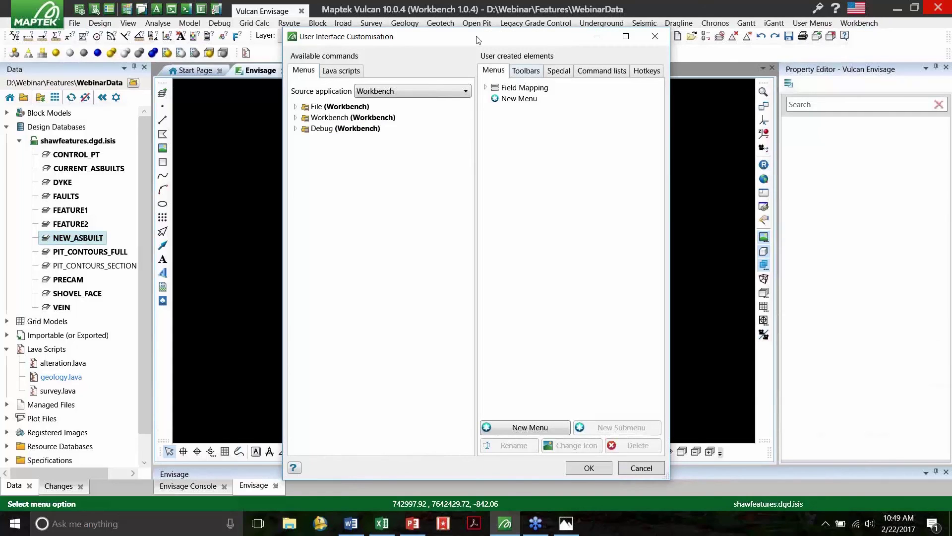
pyautogui.moveTo(477, 38); pyautogui.dragTo(480, 38)
pyautogui.click(529, 71)
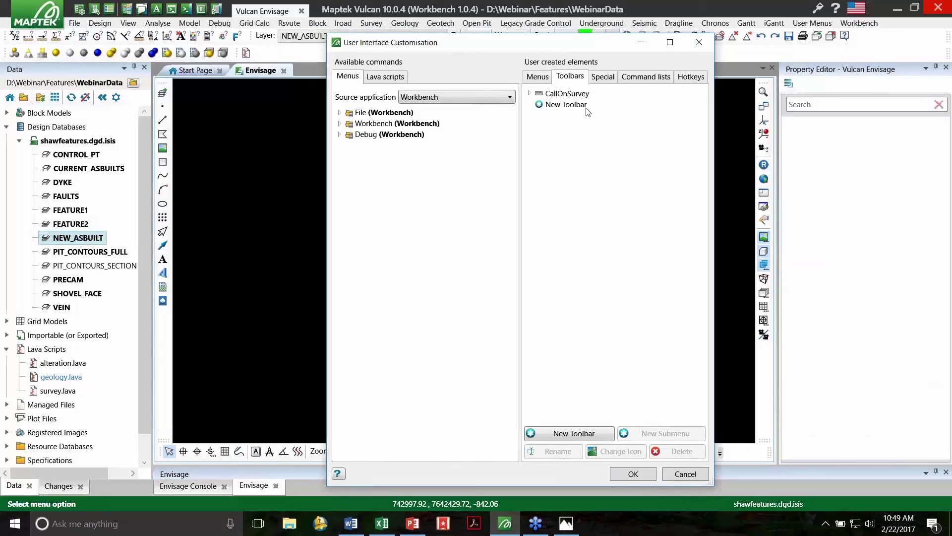
pyautogui.click(530, 94)
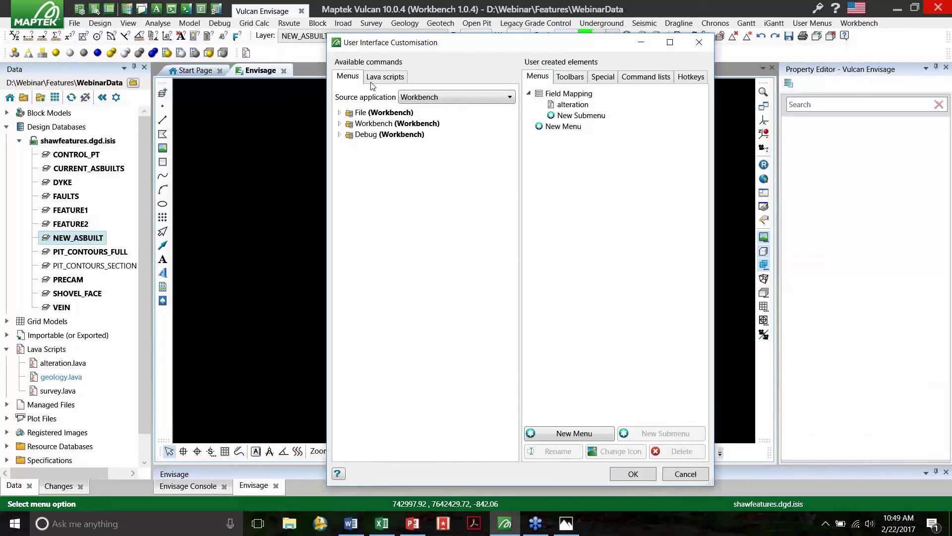
# - Add the geology script from Project Scripts under Field Mapping and accept the customisation
pyautogui.click(385, 77)
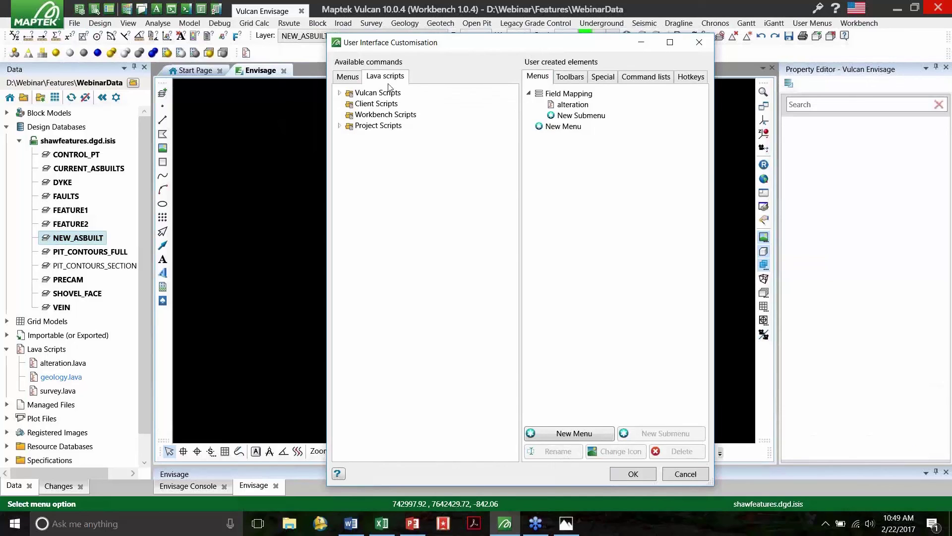
pyautogui.doubleClick(383, 125)
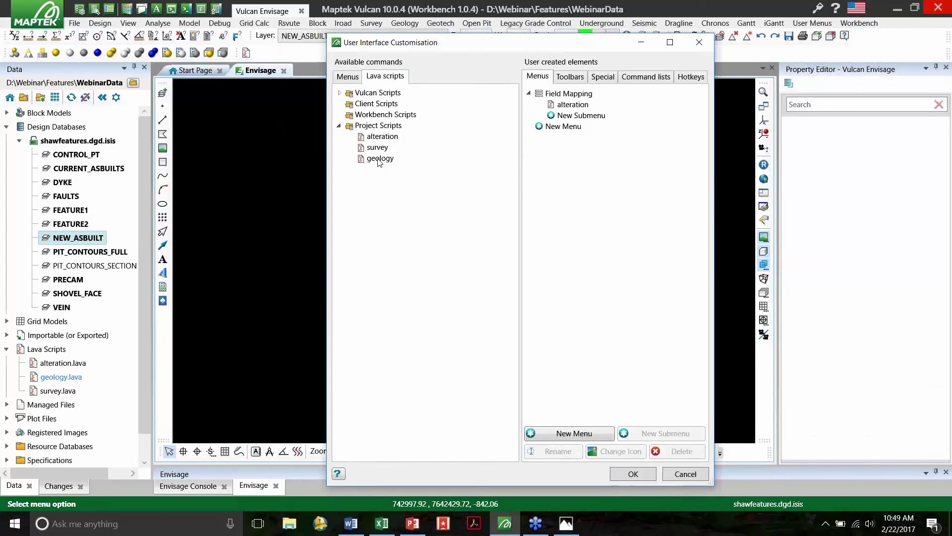
pyautogui.click(381, 160)
pyautogui.moveTo(385, 165); pyautogui.dragTo(386, 166)
pyautogui.doubleClick(384, 162)
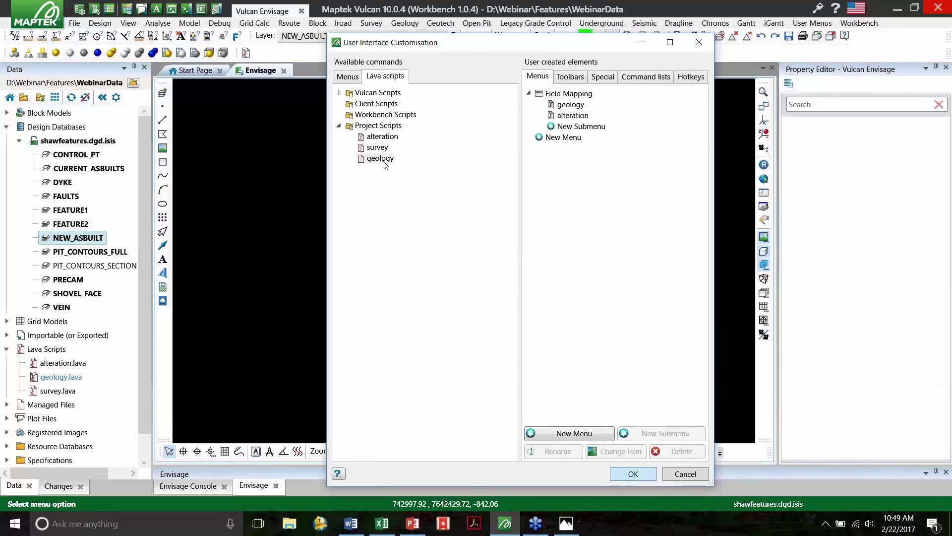
pyautogui.press('Return')
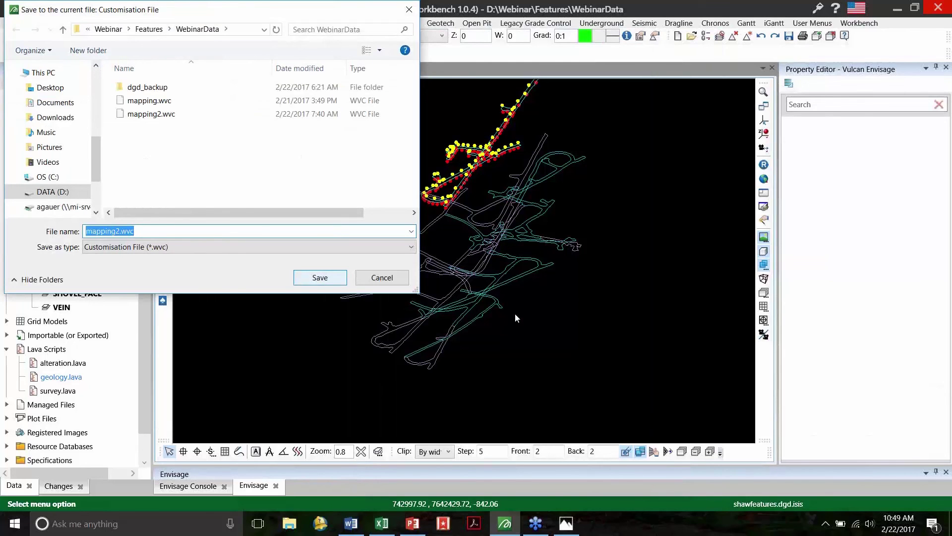
# - Save the customisation, replacing the existing mapping2.wvc
pyautogui.press('Return')
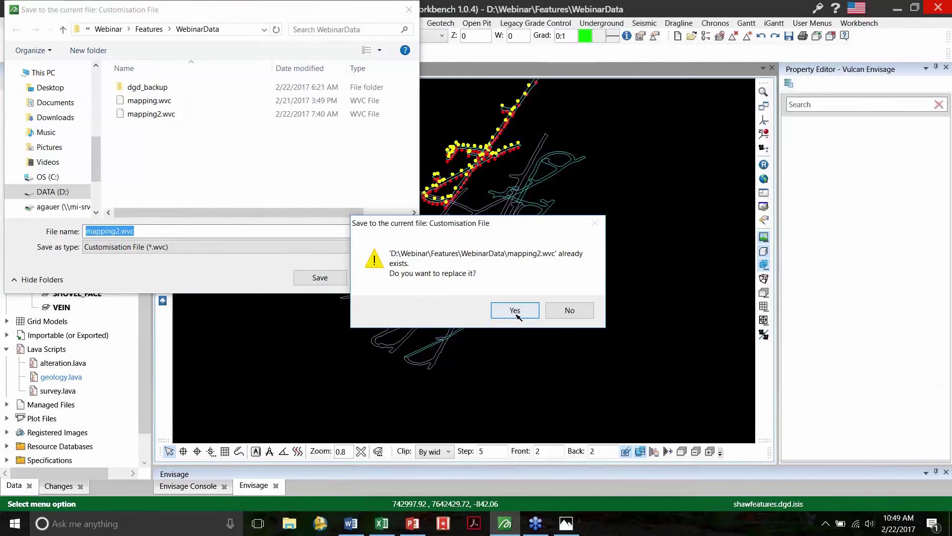
pyautogui.click(515, 311)
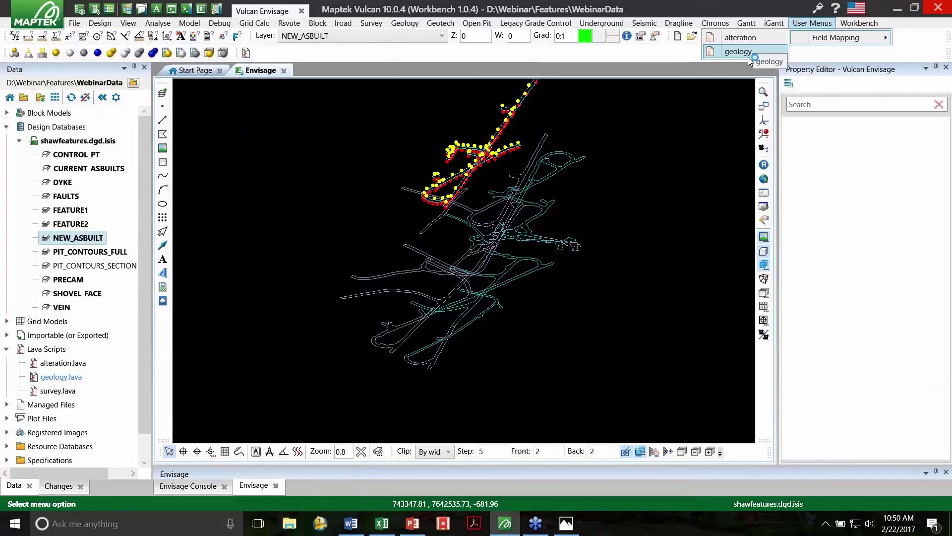
# - Run alteration, picking ALTN1 from its feature list, then close the GEOLOGY feature list from geology
pyautogui.press('Up')
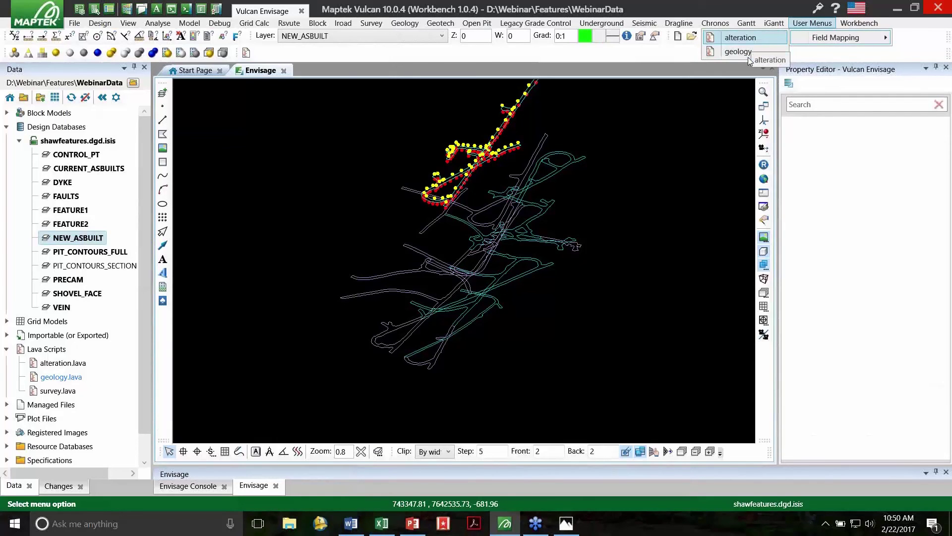
pyautogui.press('Return')
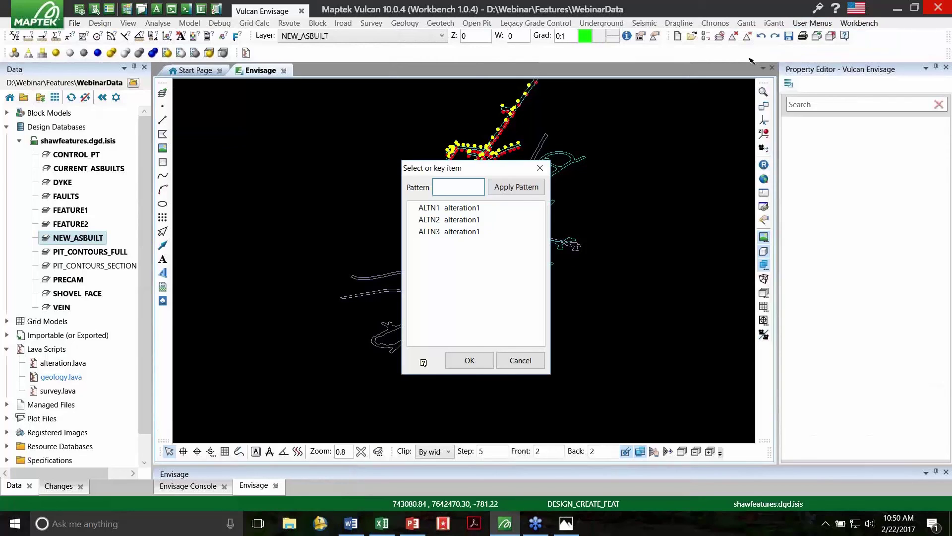
pyautogui.press('Down')
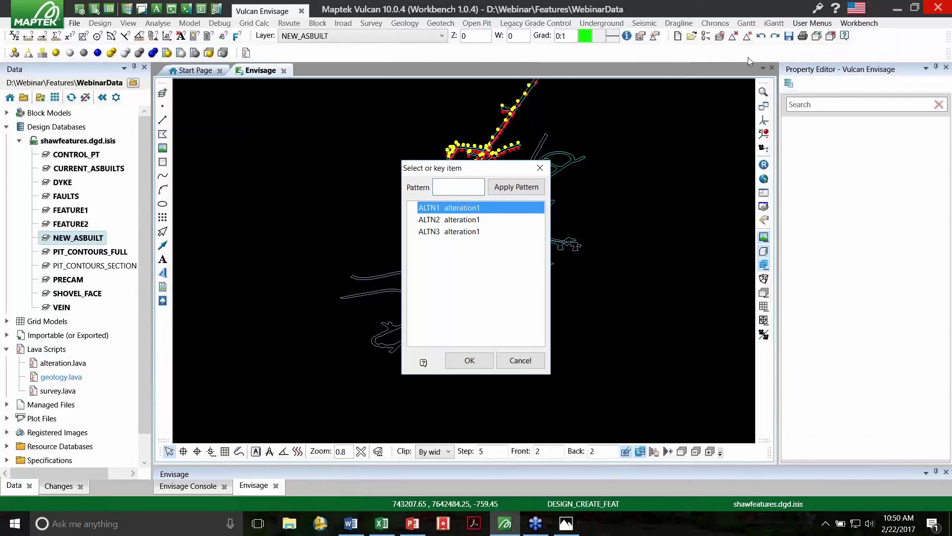
pyautogui.press('Escape')
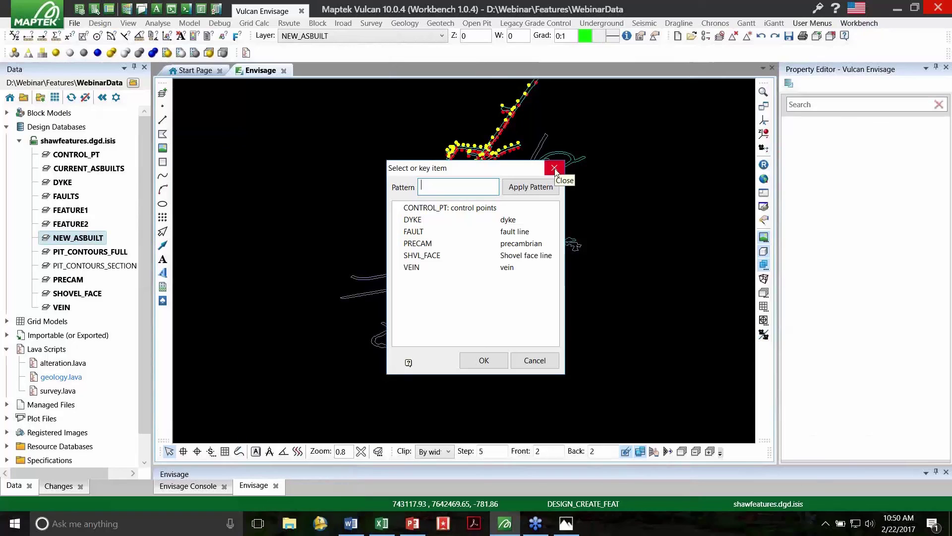
pyautogui.click(554, 168)
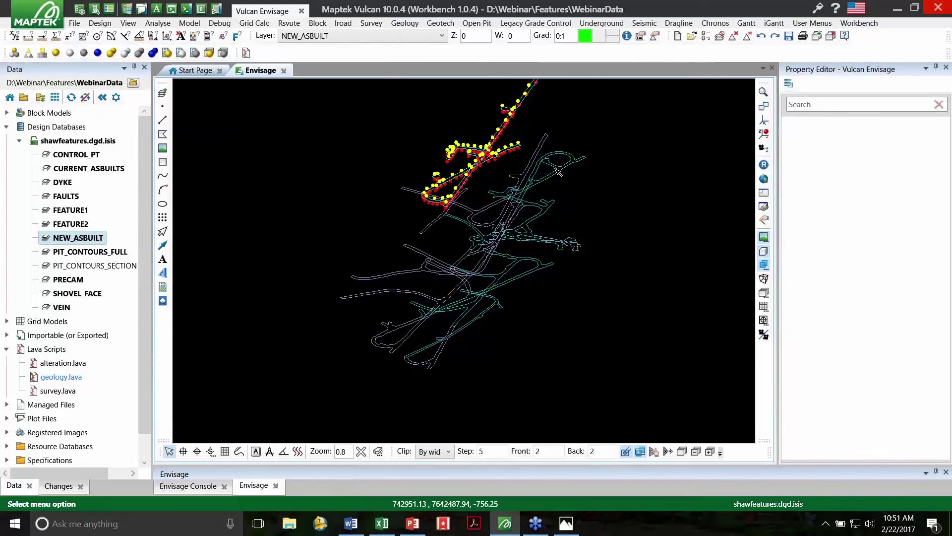
pyautogui.hotkey('alt', 'Tab')
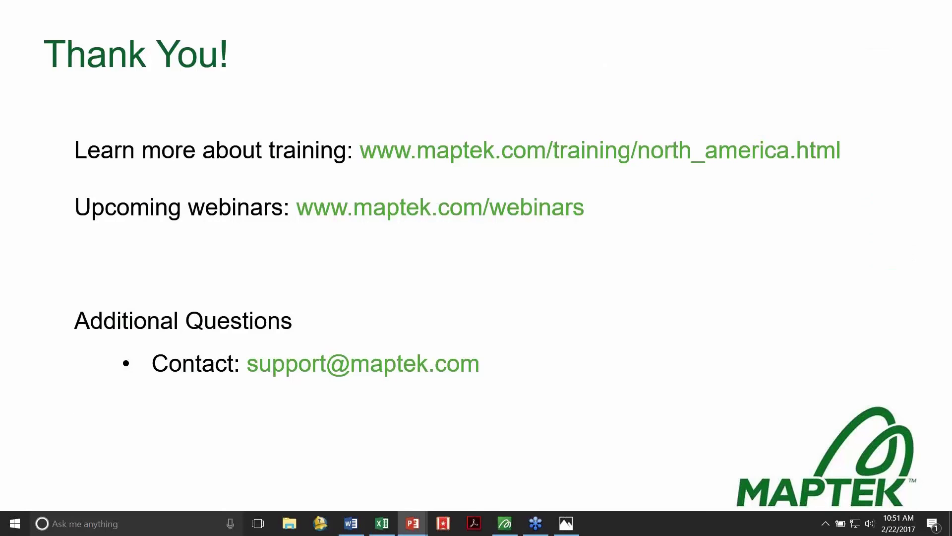